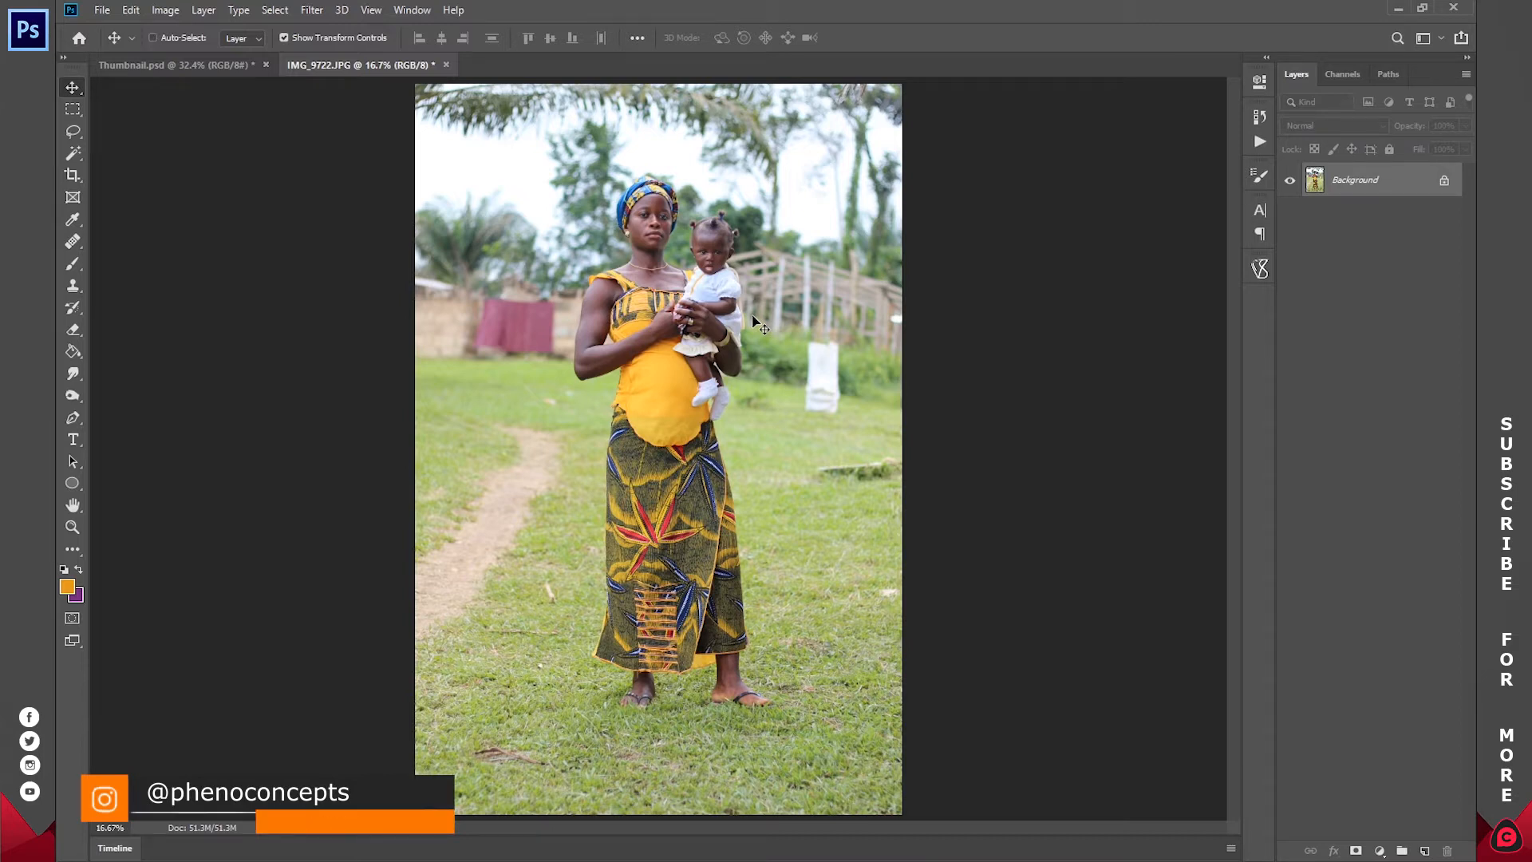
- Duplicate the Background layer, hide the original and make the copy the active layer
{"action": "key", "text": "ctrl+j"}
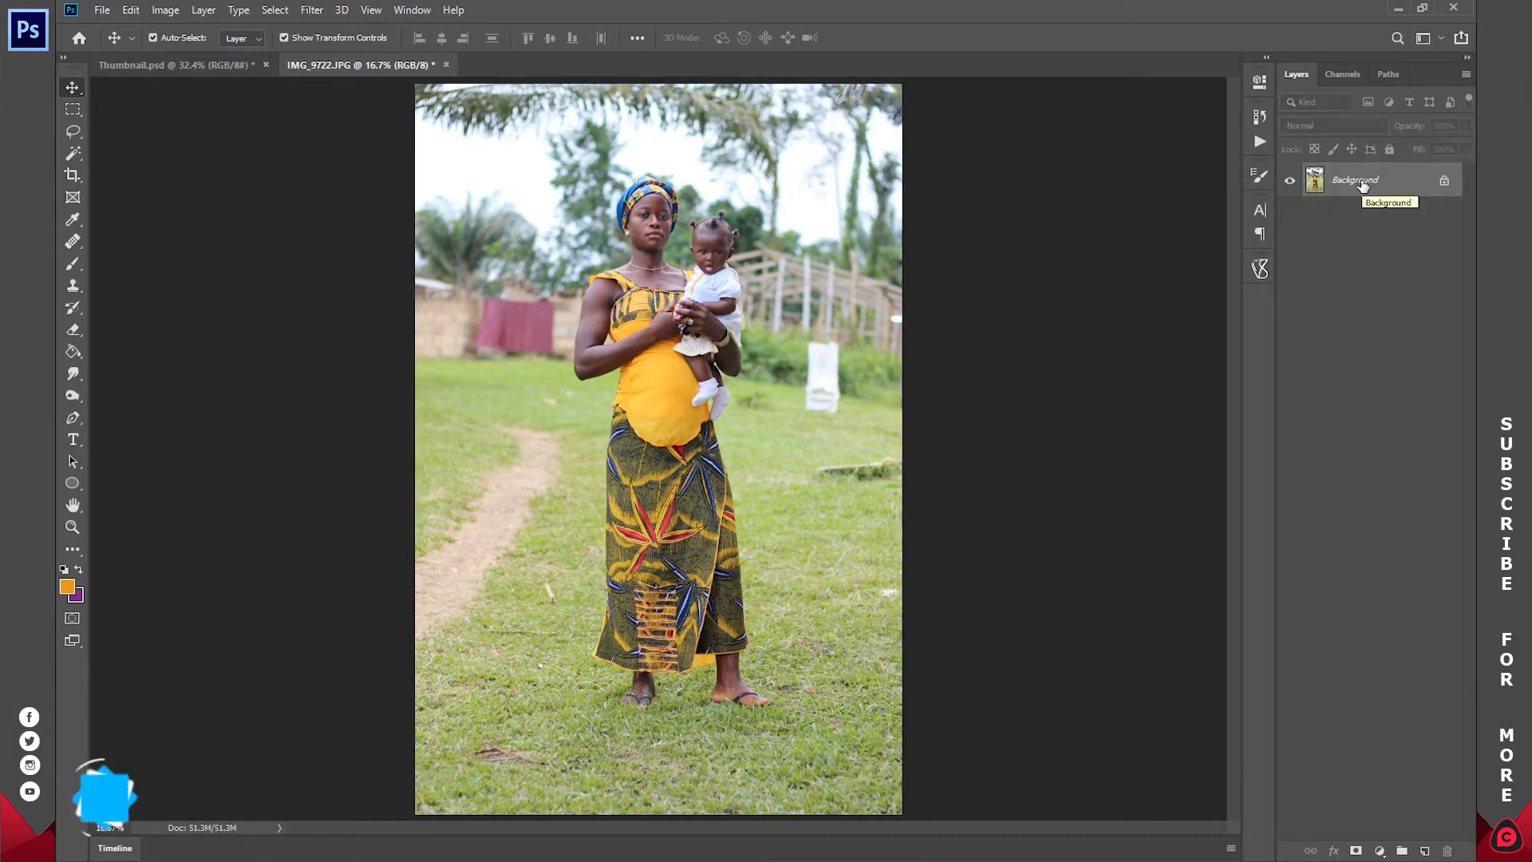
{"action": "left_click_drag", "start_coordinate": [1364, 184], "coordinate": [1427, 852]}
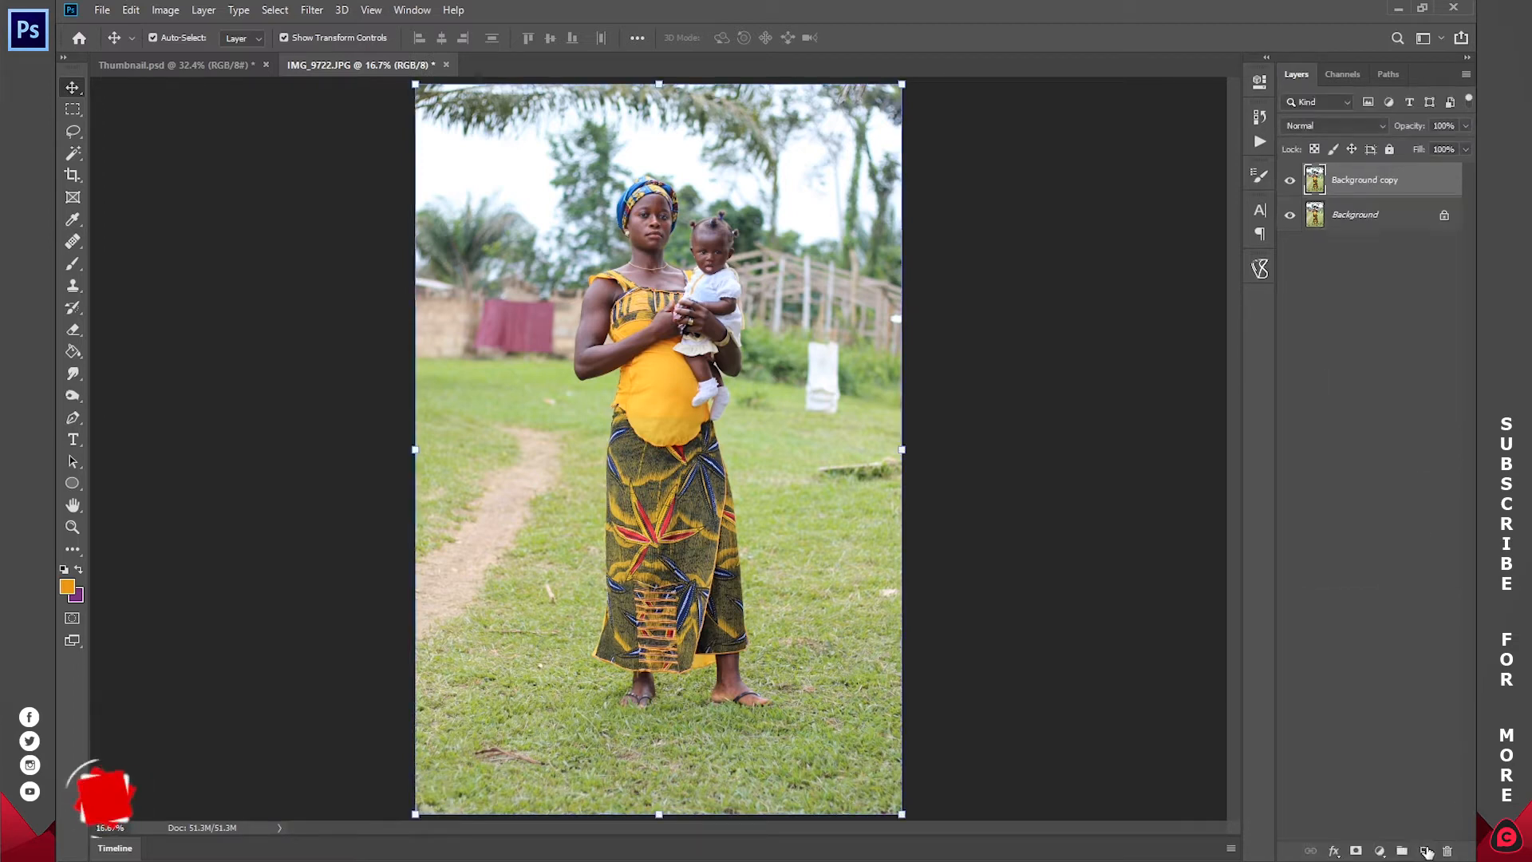
{"action": "left_click", "coordinate": [1339, 548]}
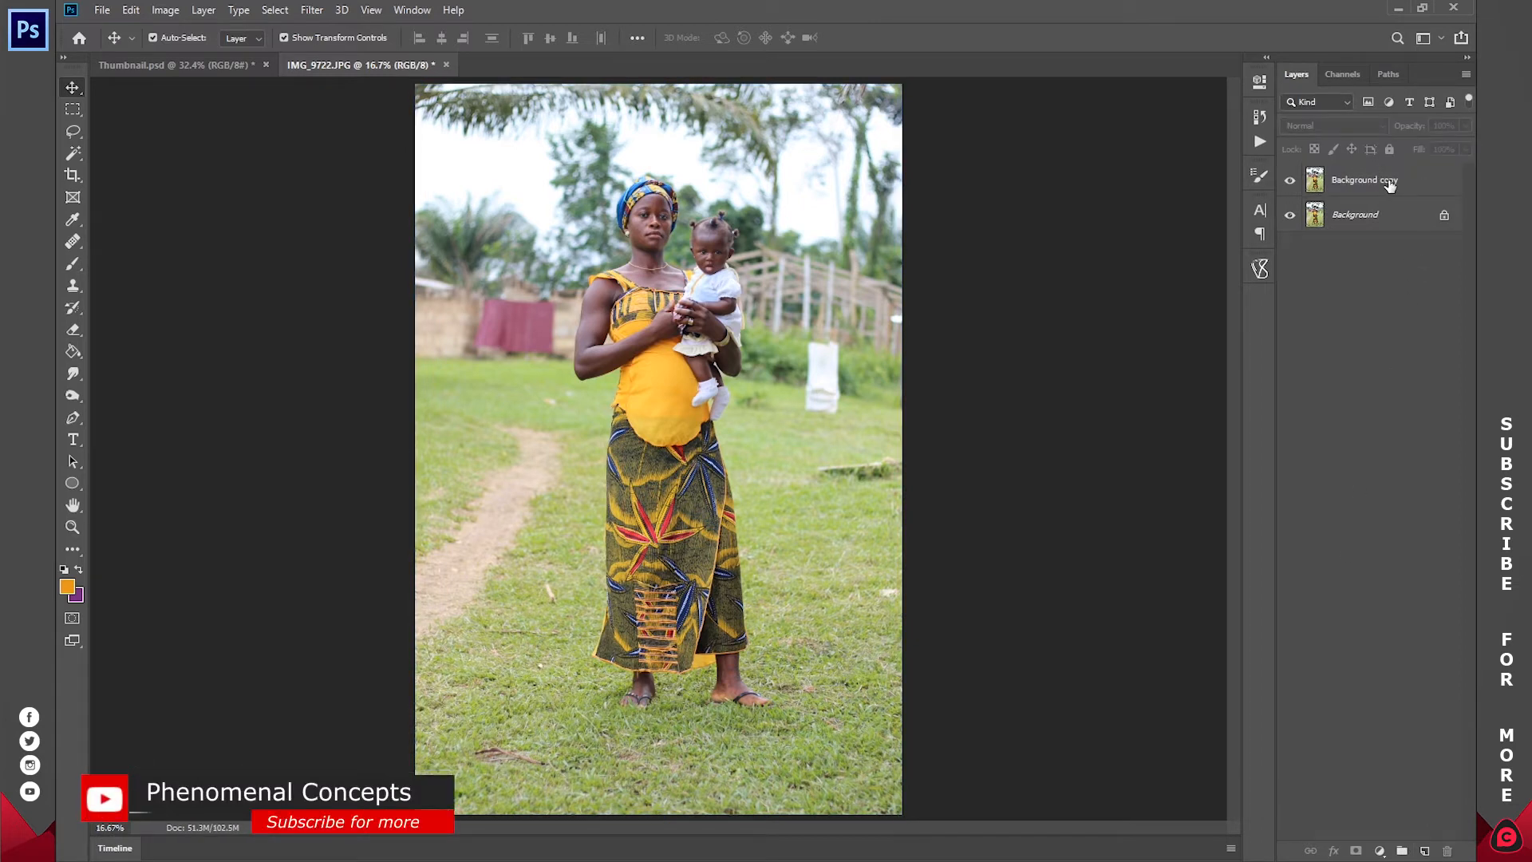
{"action": "left_click", "coordinate": [1353, 215]}
{"action": "left_click", "coordinate": [1290, 215]}
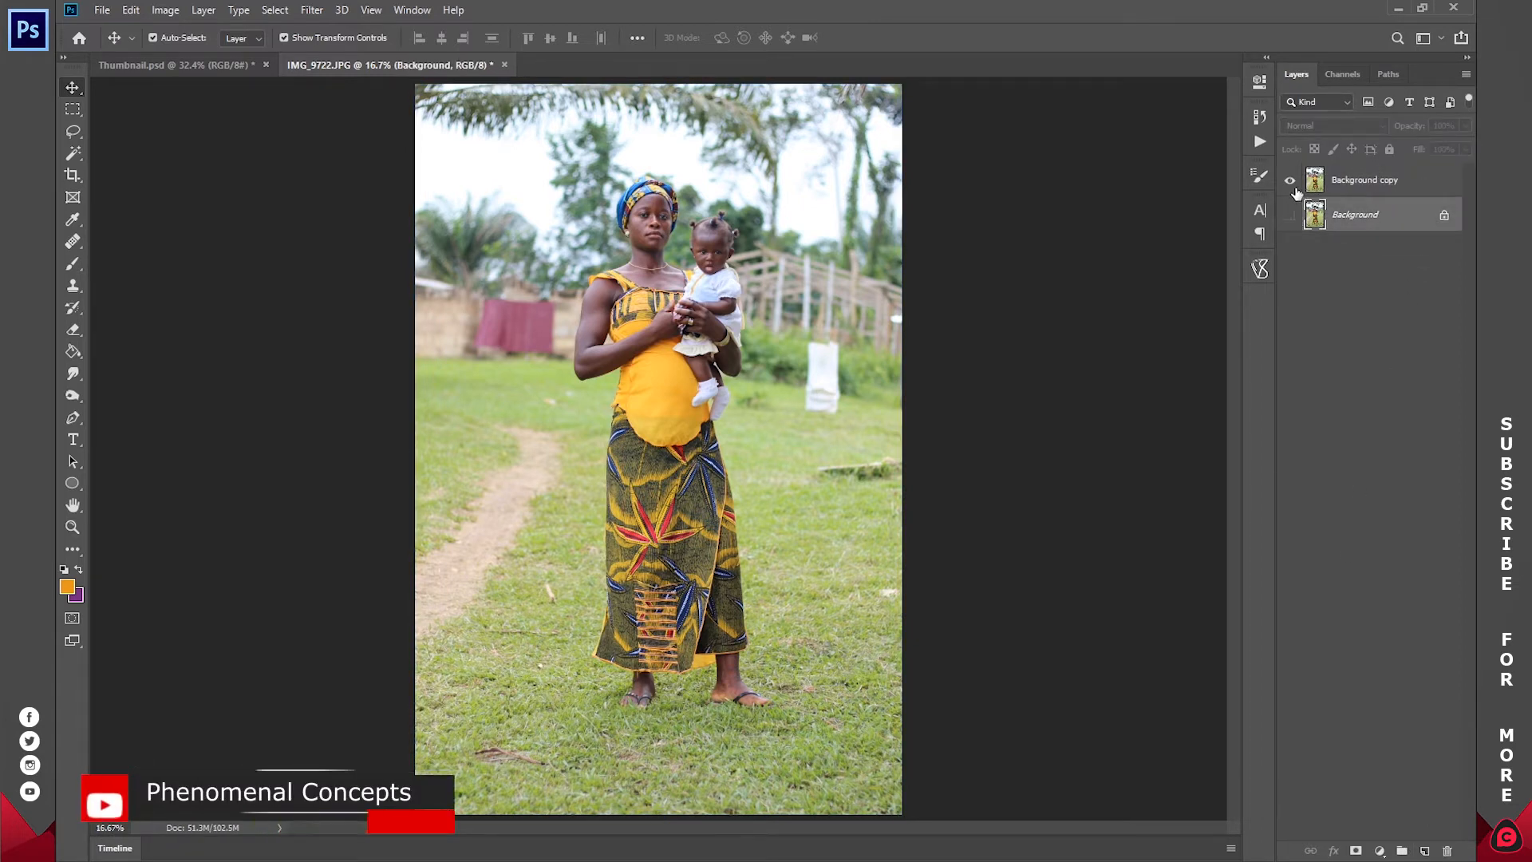
{"action": "left_click", "coordinate": [1359, 188]}
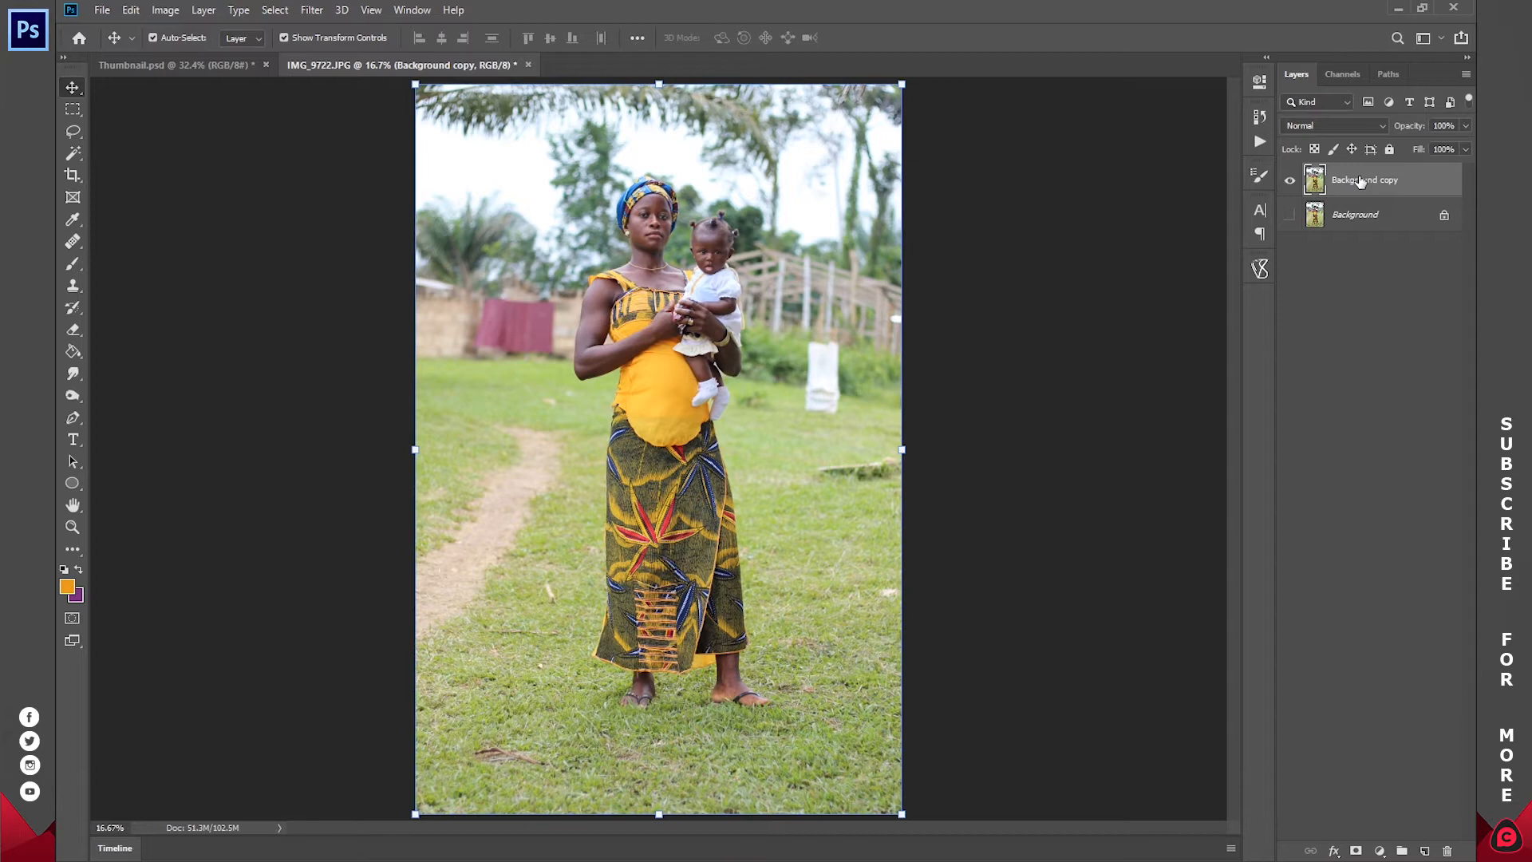
- Paint over the white sack in front of the bushes with the Healing Brush at 60 px, using the nearby greenery as source
{"action": "key", "text": "z"}
{"action": "left_click_drag", "start_coordinate": [846, 372], "coordinate": [902, 375]}
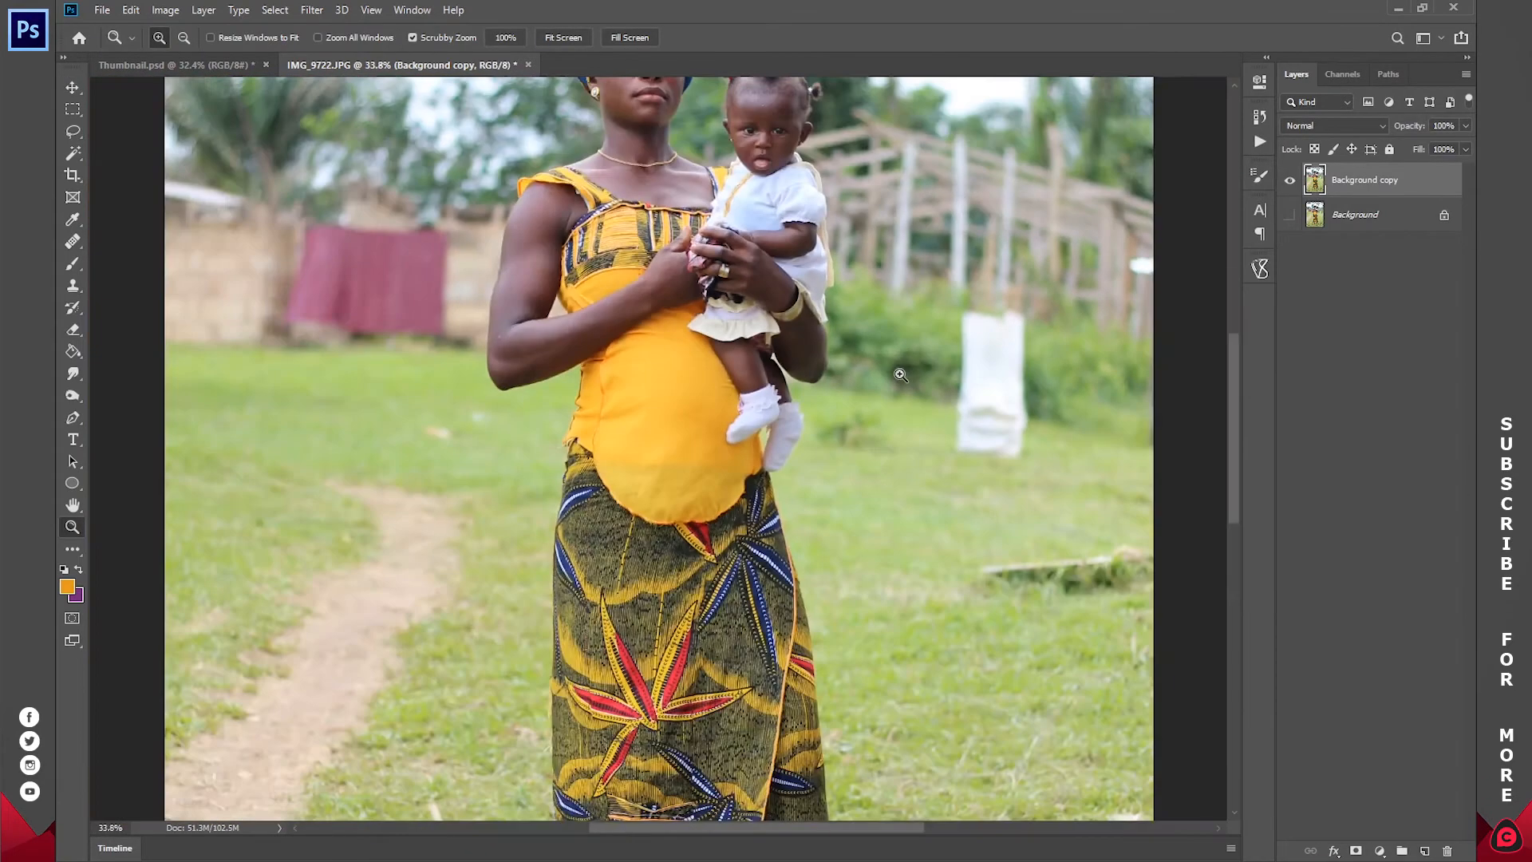
{"action": "left_click_drag", "start_coordinate": [788, 233], "coordinate": [794, 375]}
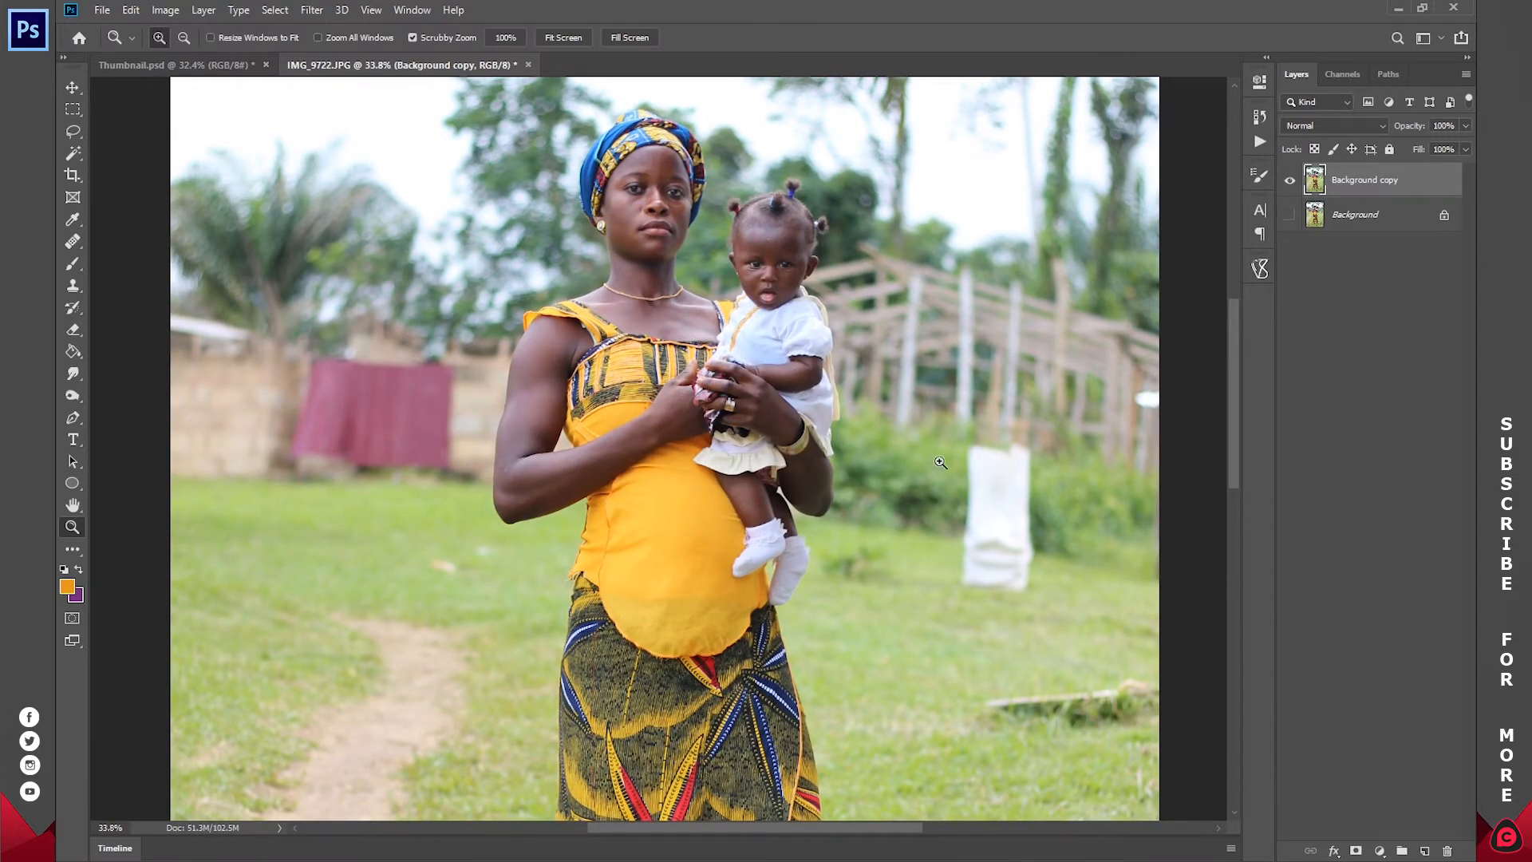
{"action": "left_click_drag", "start_coordinate": [940, 462], "coordinate": [792, 387]}
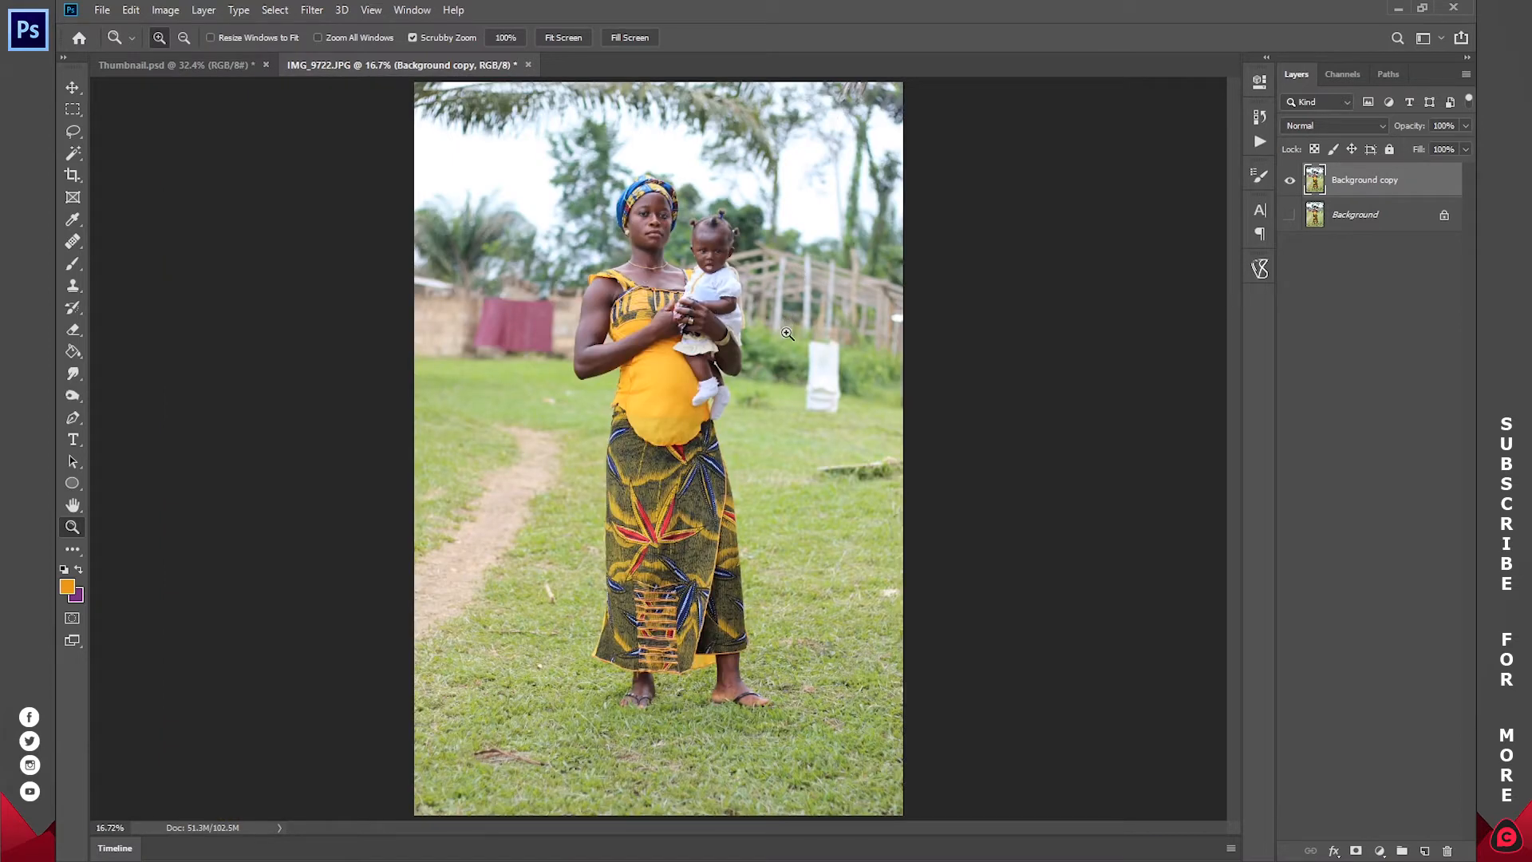
{"action": "left_click_drag", "start_coordinate": [862, 370], "coordinate": [934, 362]}
{"action": "left_click_drag", "start_coordinate": [1037, 363], "coordinate": [819, 319]}
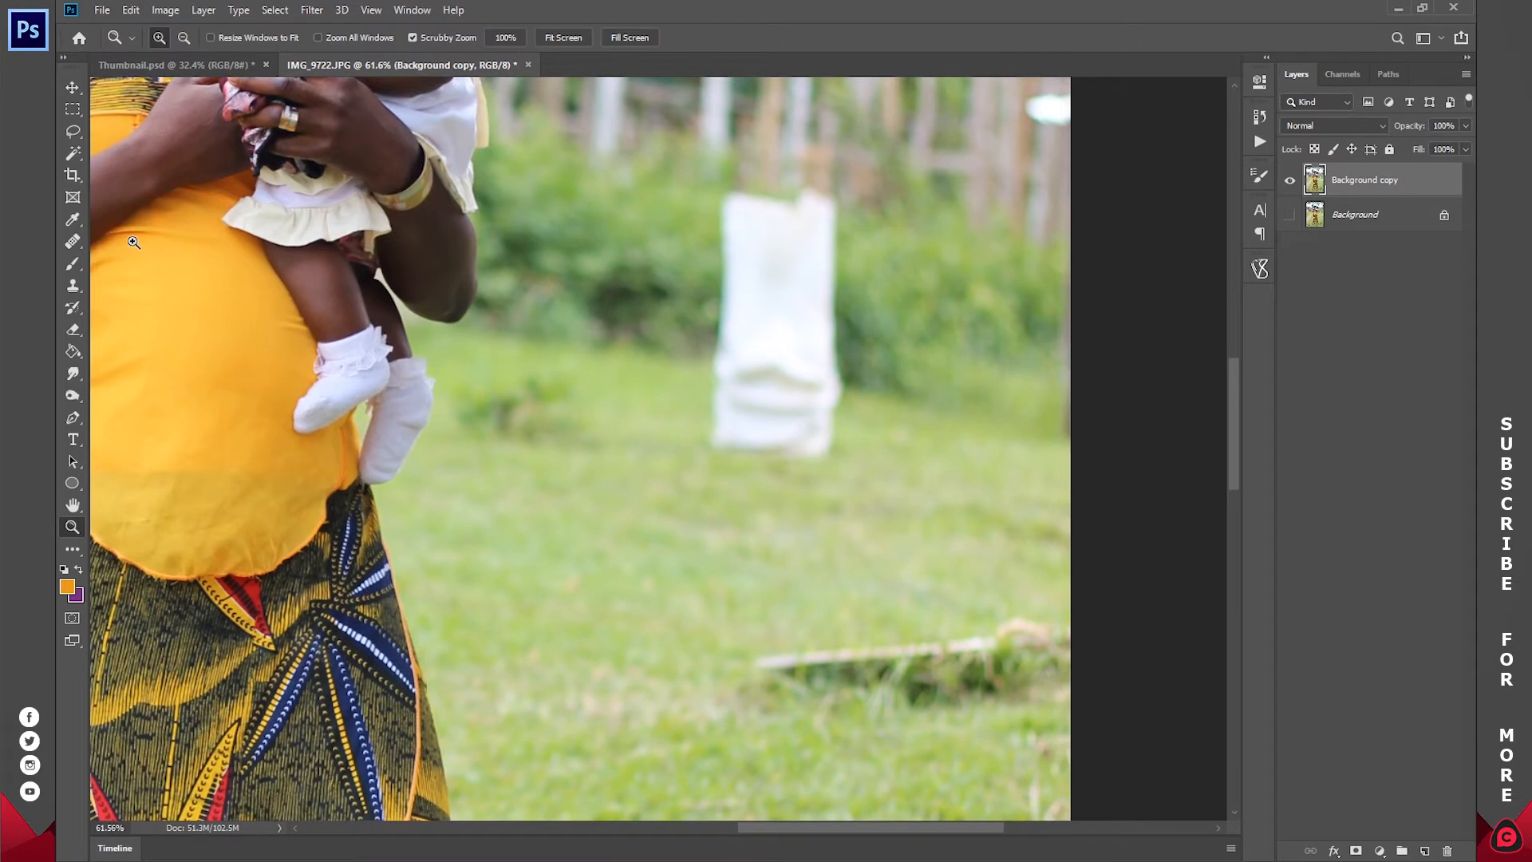
{"action": "left_click", "coordinate": [73, 242]}
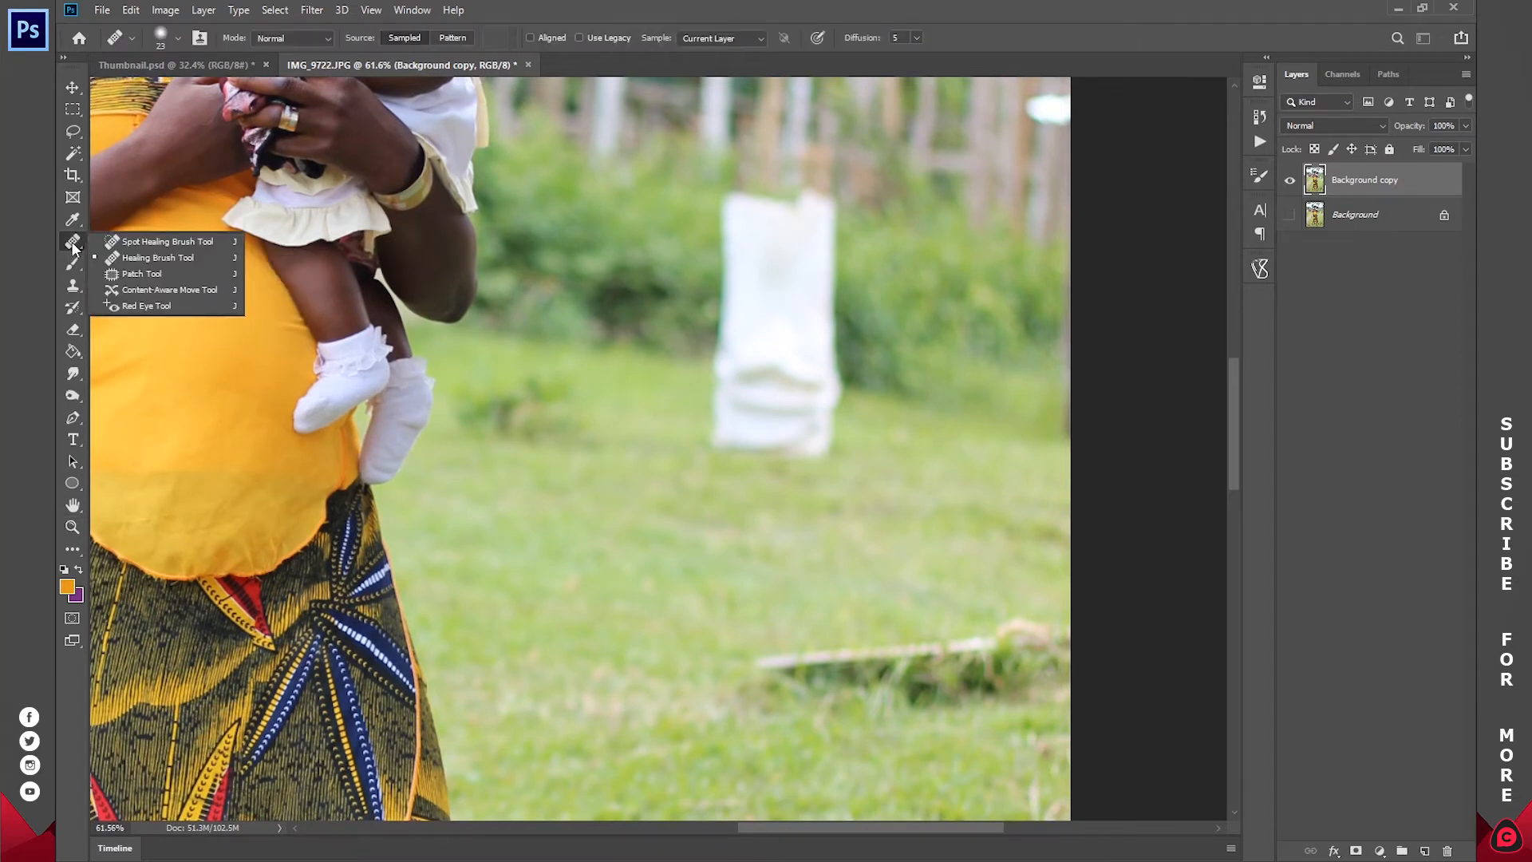
{"action": "left_click", "coordinate": [160, 257]}
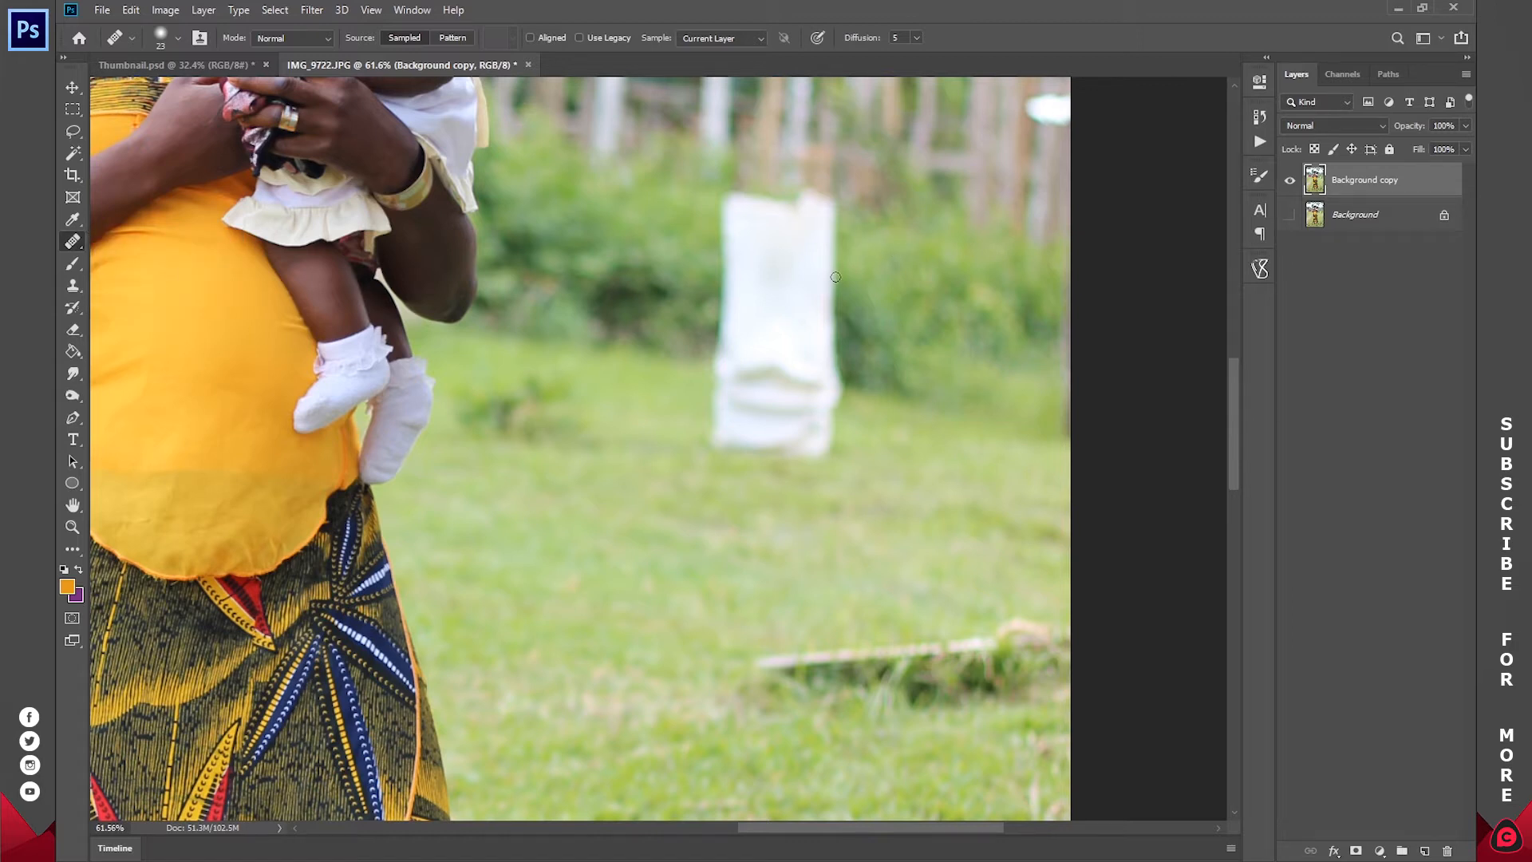
{"action": "right_click", "coordinate": [896, 254]}
{"action": "left_click_drag", "start_coordinate": [981, 286], "coordinate": [981, 286]}
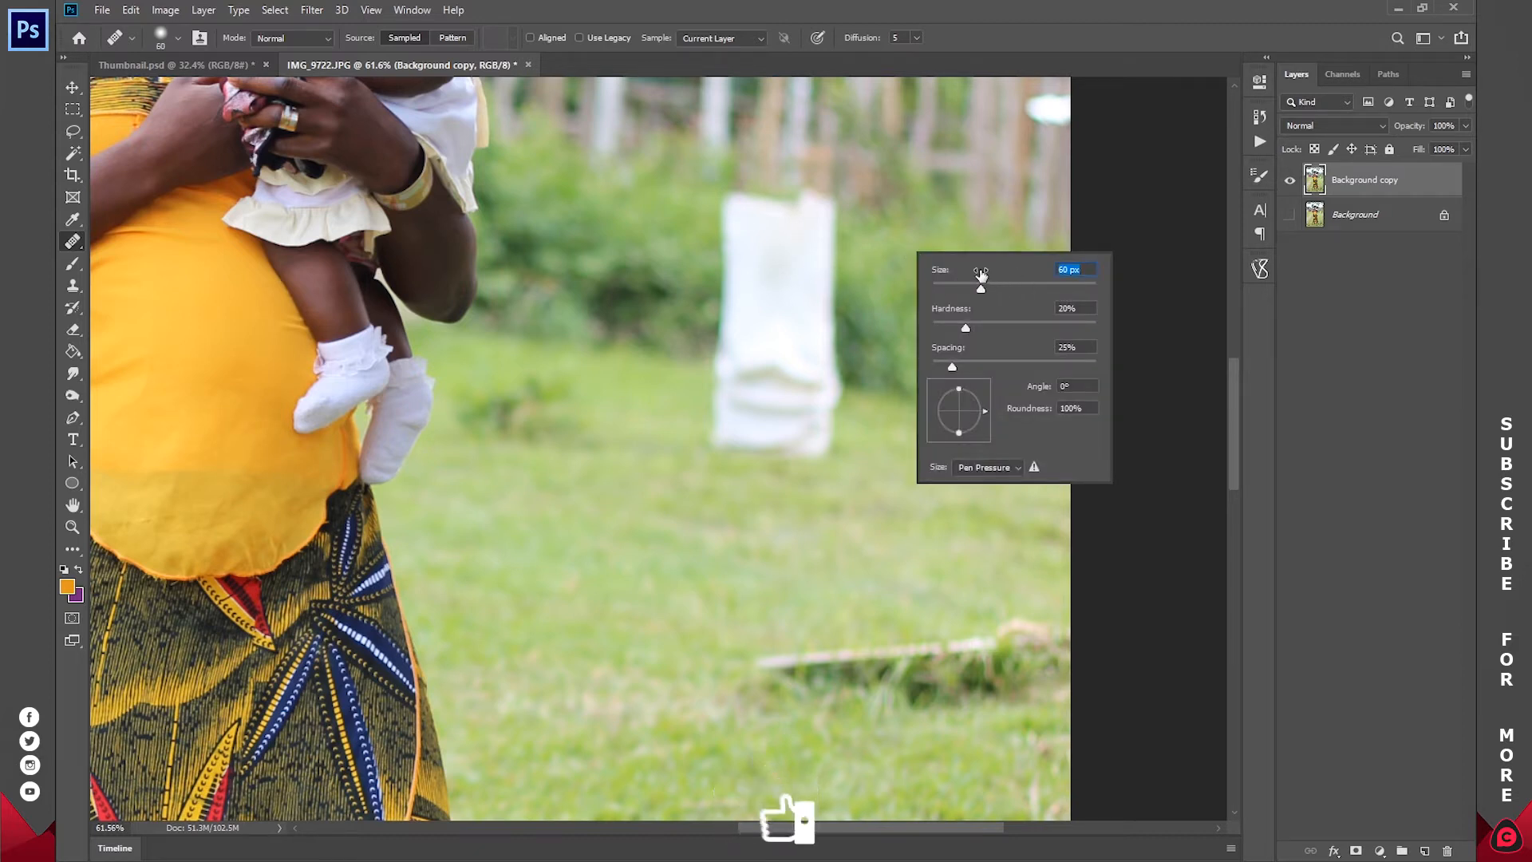
{"action": "left_click", "coordinate": [1350, 329]}
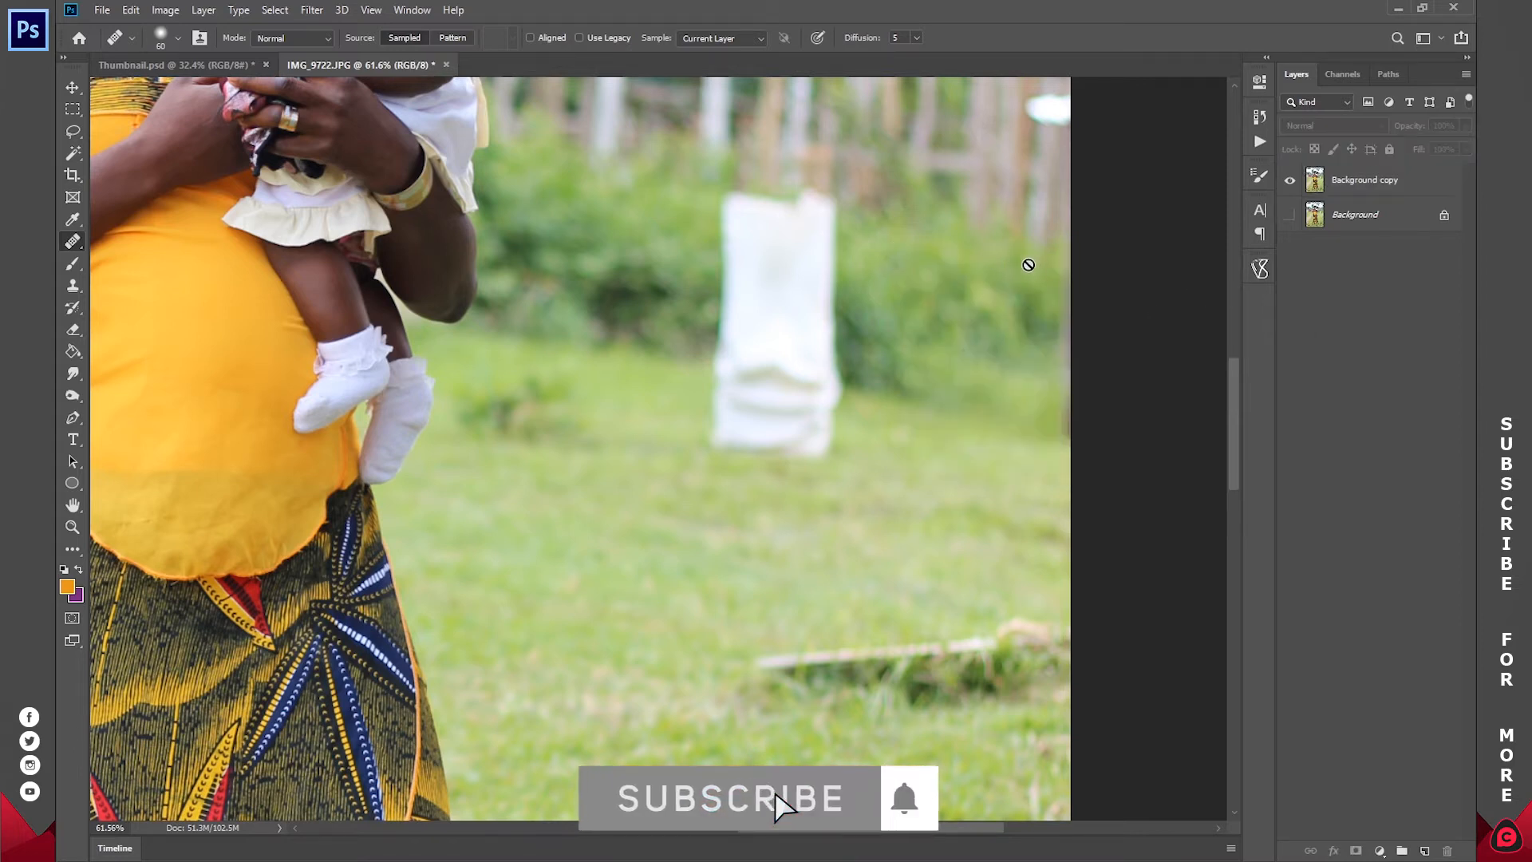
{"action": "left_click", "coordinate": [1361, 181]}
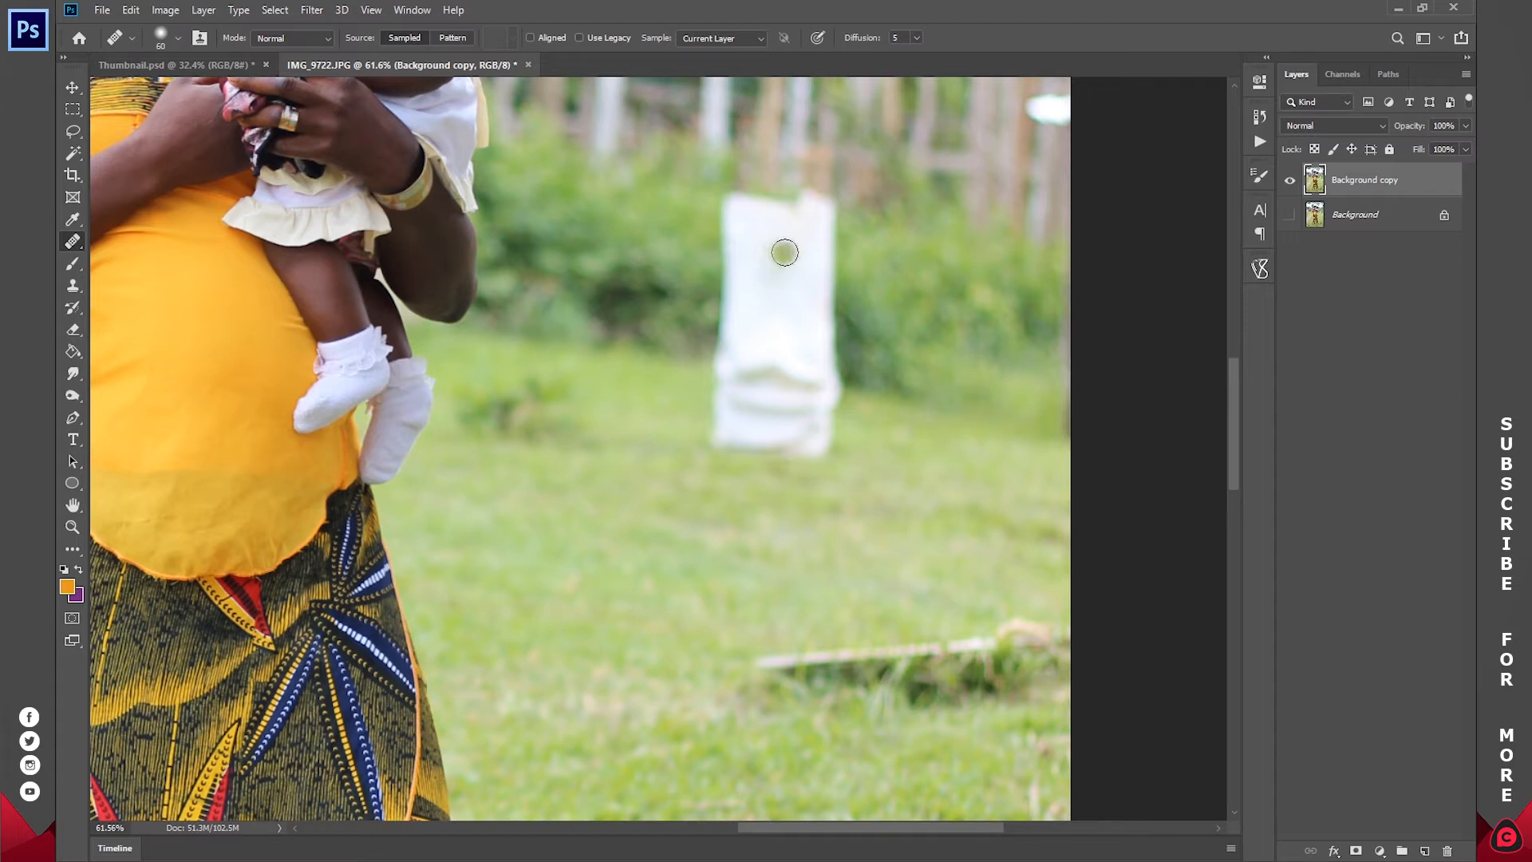
{"action": "mouse_move", "coordinate": [826, 210]}
{"action": "left_mouse_down"}
{"action": "mouse_move", "coordinate": [822, 455]}
{"action": "mouse_move", "coordinate": [797, 304]}
{"action": "mouse_move", "coordinate": [767, 427]}
{"action": "mouse_move", "coordinate": [759, 324]}
{"action": "mouse_move", "coordinate": [814, 280]}
{"action": "mouse_move", "coordinate": [812, 196]}
{"action": "mouse_move", "coordinate": [799, 355]}
{"action": "mouse_move", "coordinate": [759, 205]}
{"action": "mouse_move", "coordinate": [753, 373]}
{"action": "mouse_move", "coordinate": [820, 237]}
{"action": "mouse_move", "coordinate": [802, 251]}
{"action": "mouse_move", "coordinate": [774, 426]}
{"action": "mouse_move", "coordinate": [722, 431]}
{"action": "mouse_move", "coordinate": [733, 444]}
{"action": "mouse_move", "coordinate": [769, 448]}
{"action": "mouse_move", "coordinate": [754, 244]}
{"action": "mouse_move", "coordinate": [803, 199]}
{"action": "mouse_move", "coordinate": [734, 204]}
{"action": "mouse_move", "coordinate": [806, 319]}
{"action": "left_mouse_up"}
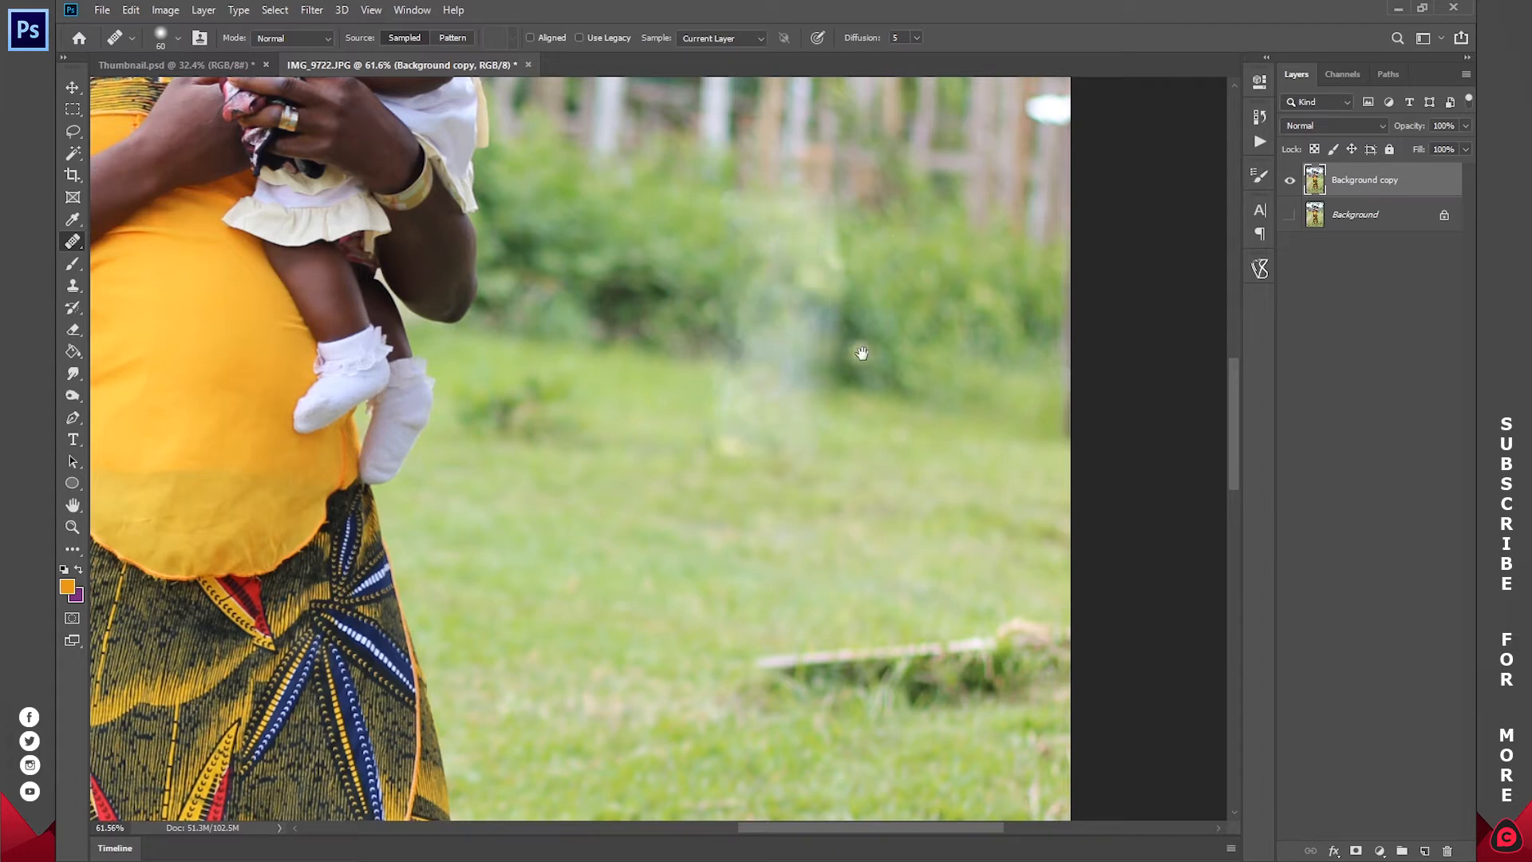
- Patch the whitish smudge where the sack stood with the bushes and grass beside it, and deselect
{"action": "key", "text": "z"}
{"action": "left_click", "coordinate": [941, 336], "text": "alt"}
{"action": "left_click_drag", "start_coordinate": [946, 313], "coordinate": [877, 328]}
{"action": "left_click_drag", "start_coordinate": [770, 344], "coordinate": [821, 338]}
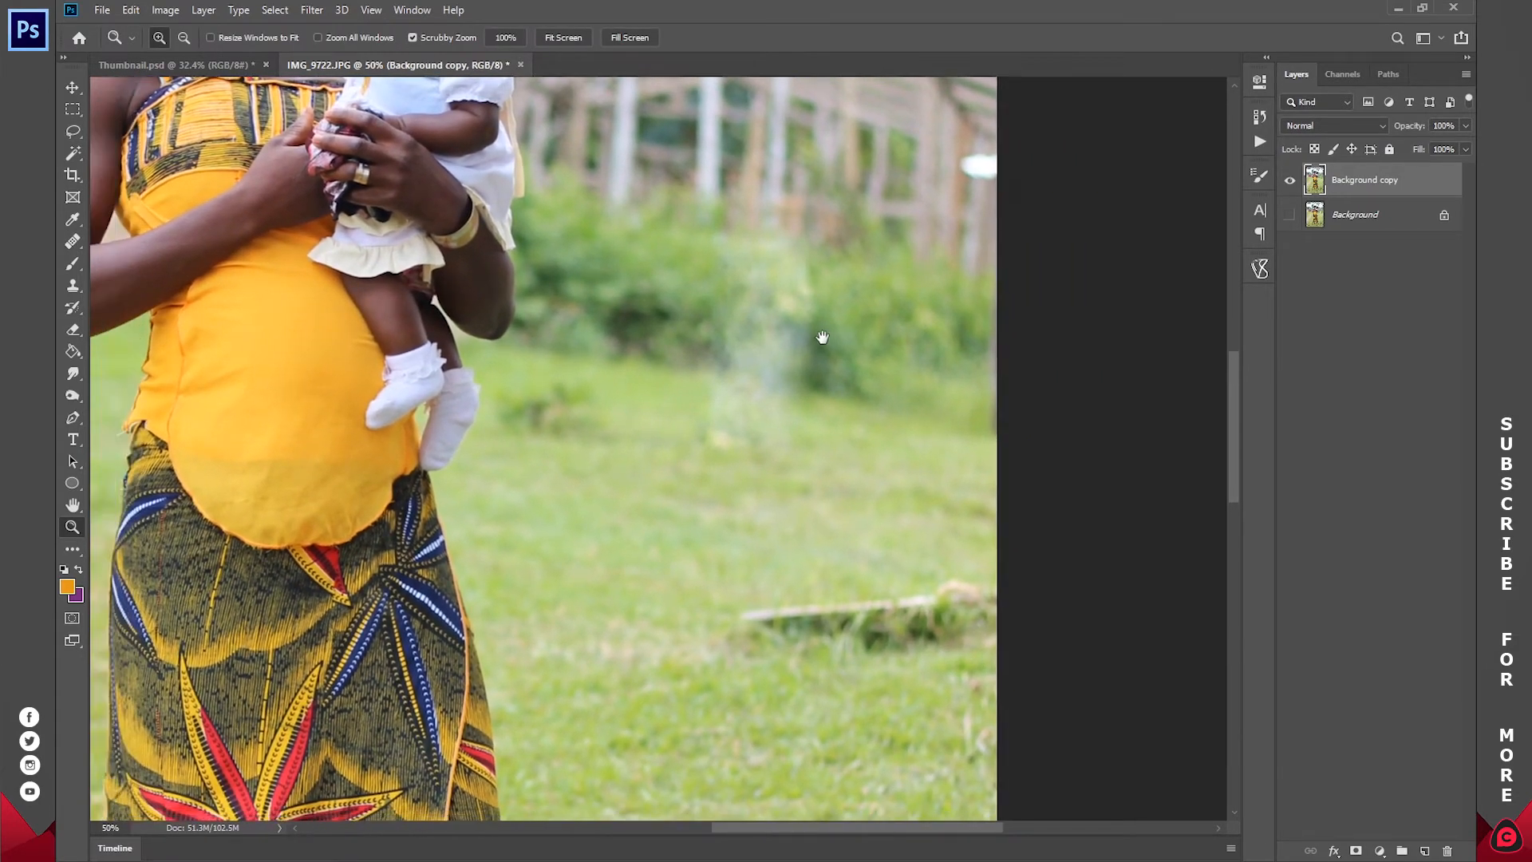
{"action": "left_click", "coordinate": [69, 242]}
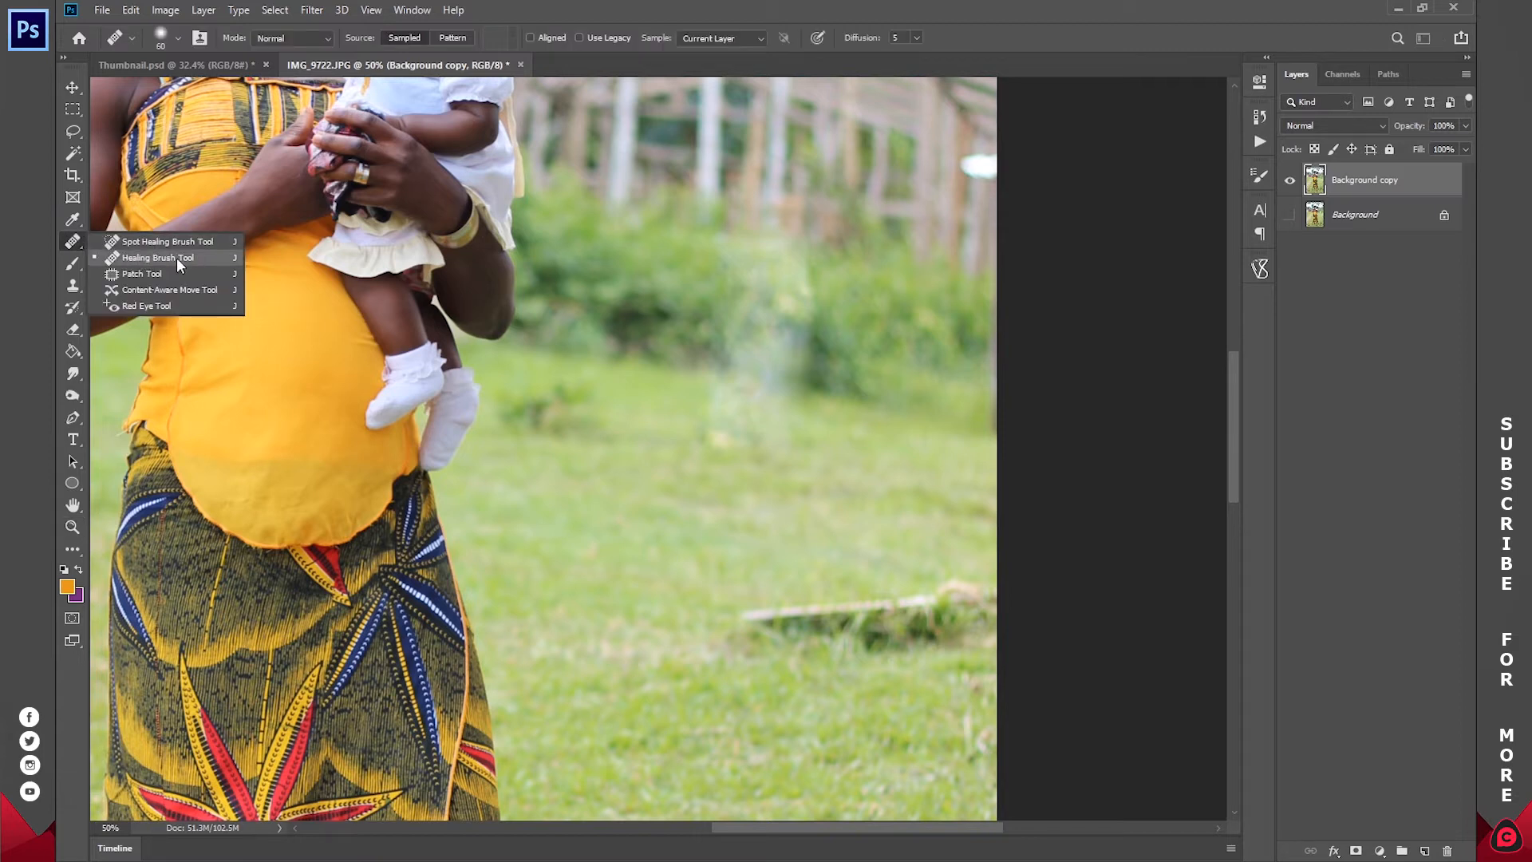
{"action": "left_click", "coordinate": [142, 274]}
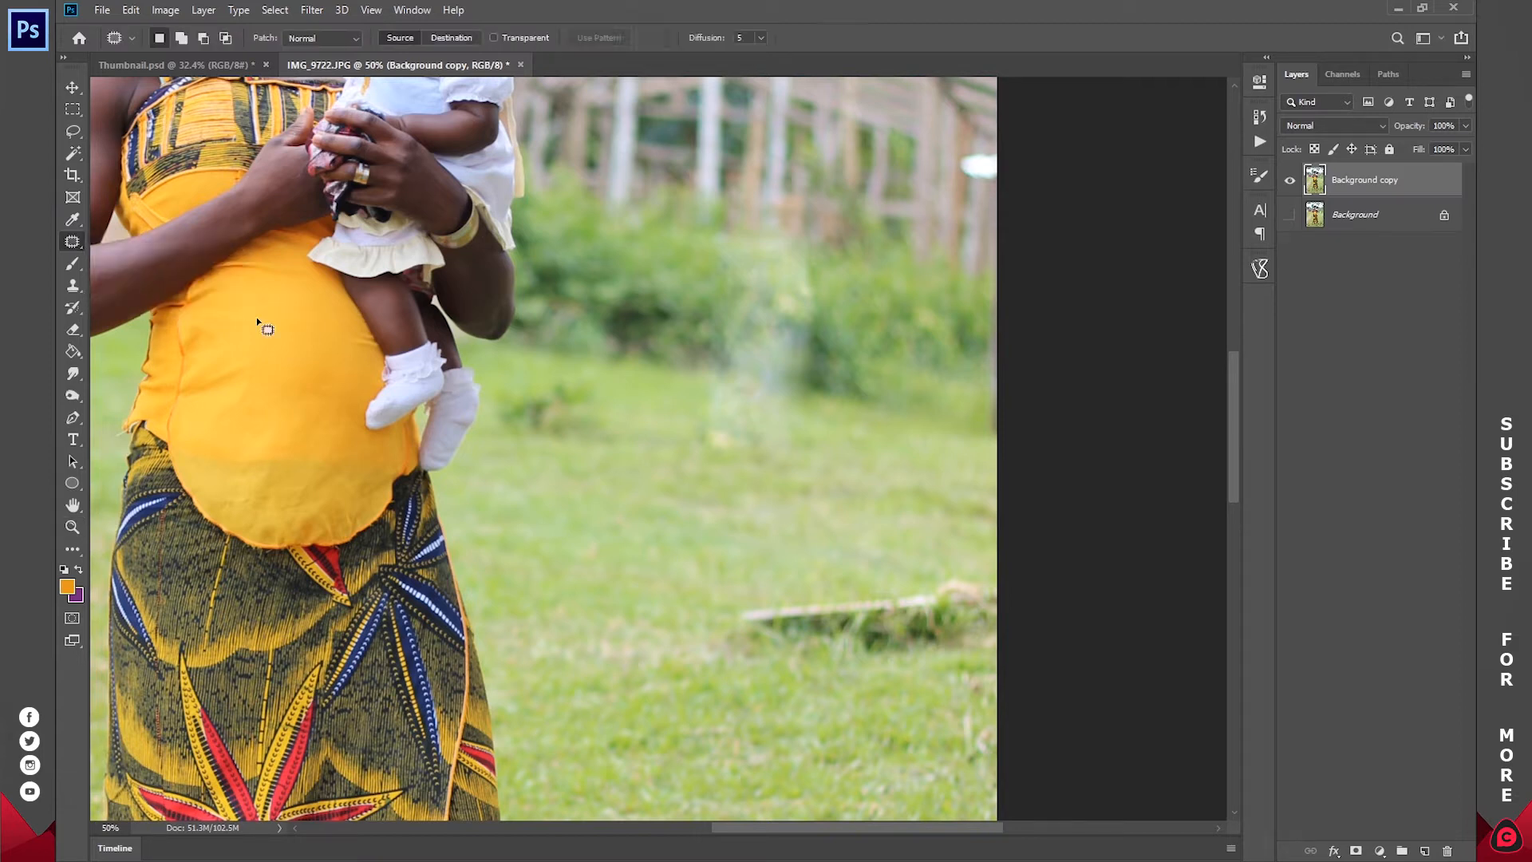
{"action": "left_click_drag", "start_coordinate": [809, 234], "coordinate": [702, 220]}
{"action": "mouse_move", "coordinate": [693, 305]}
{"action": "left_mouse_down"}
{"action": "mouse_move", "coordinate": [694, 428]}
{"action": "mouse_move", "coordinate": [824, 280]}
{"action": "mouse_move", "coordinate": [811, 236]}
{"action": "left_mouse_up"}
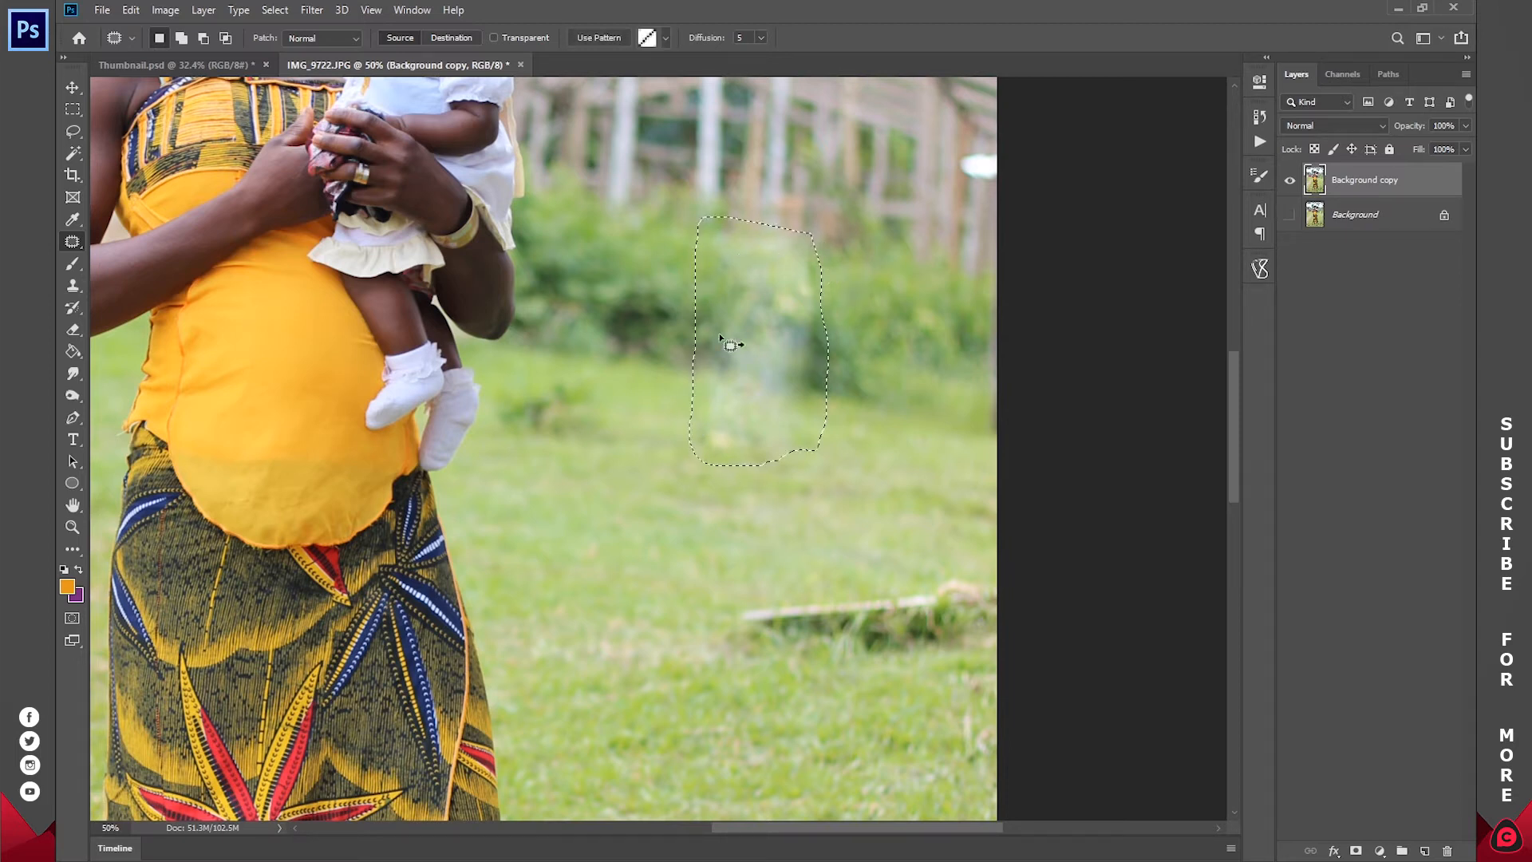
{"action": "left_click_drag", "start_coordinate": [755, 297], "coordinate": [910, 329]}
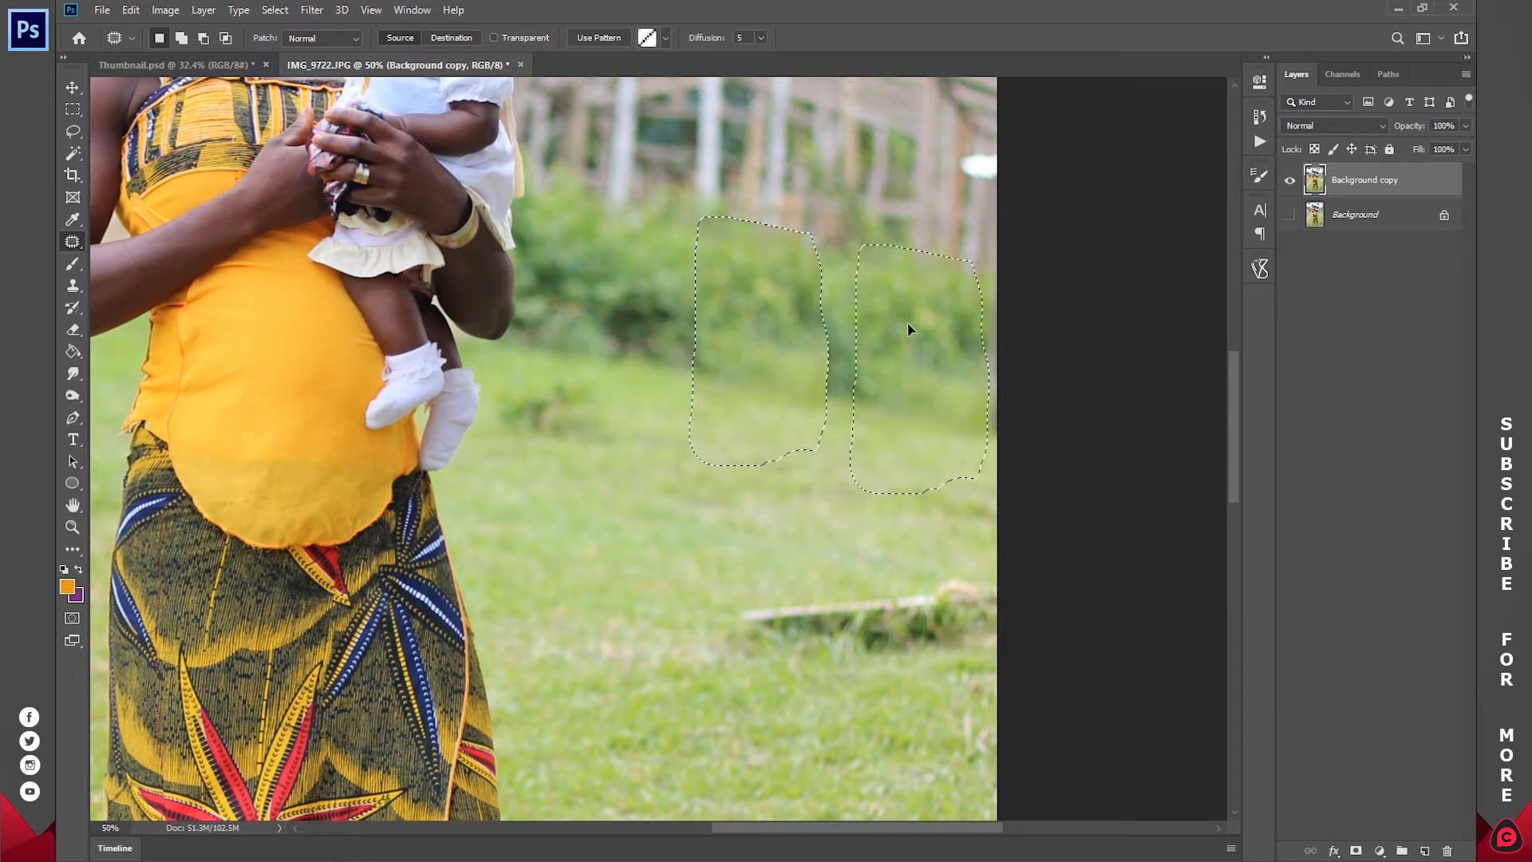
{"action": "left_click_drag", "start_coordinate": [909, 324], "coordinate": [908, 324]}
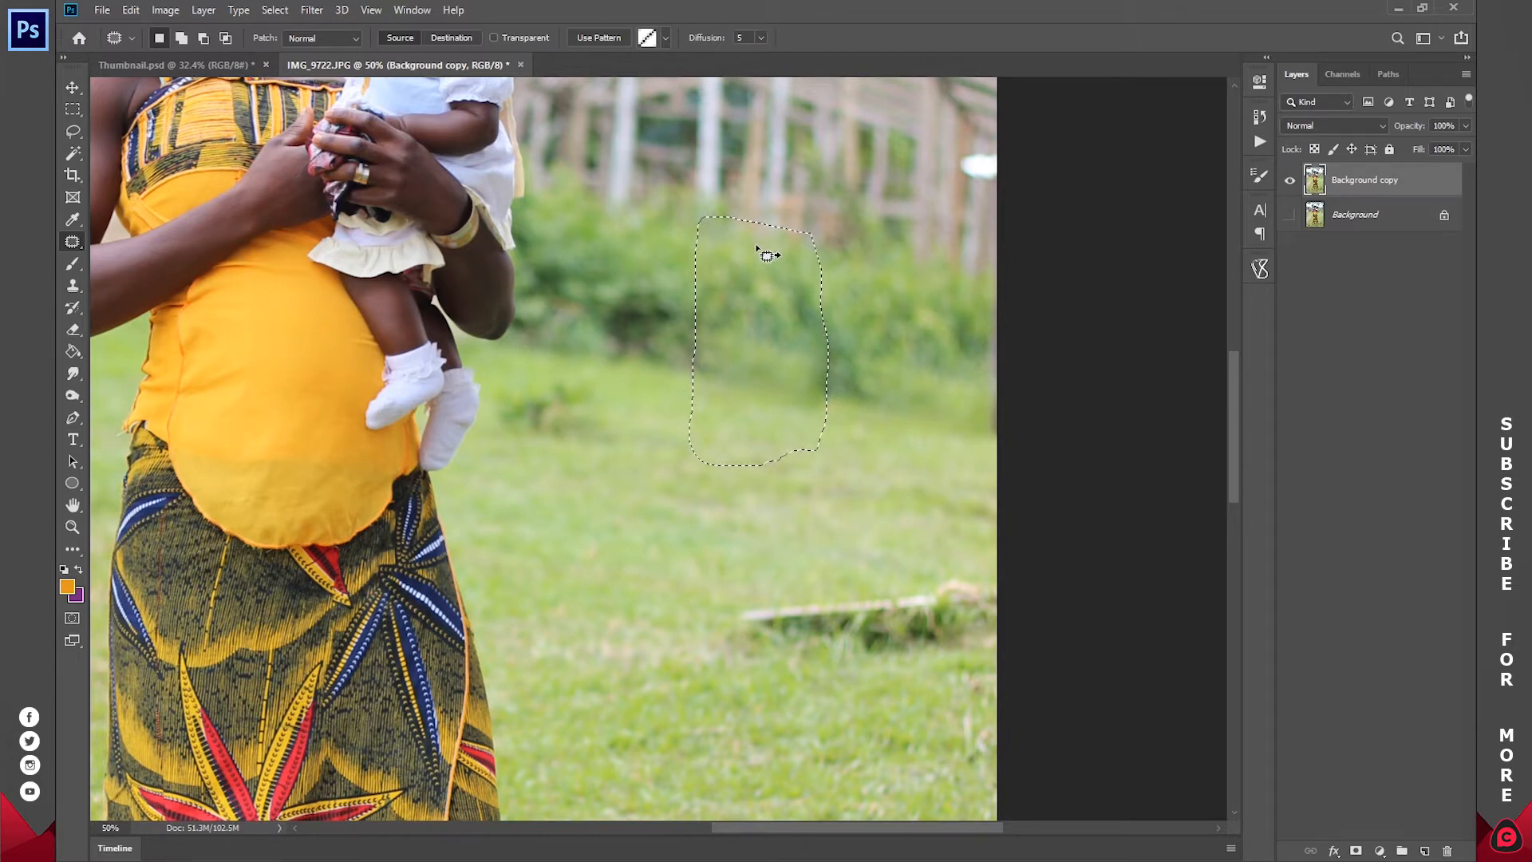
{"action": "left_click", "coordinate": [279, 10]}
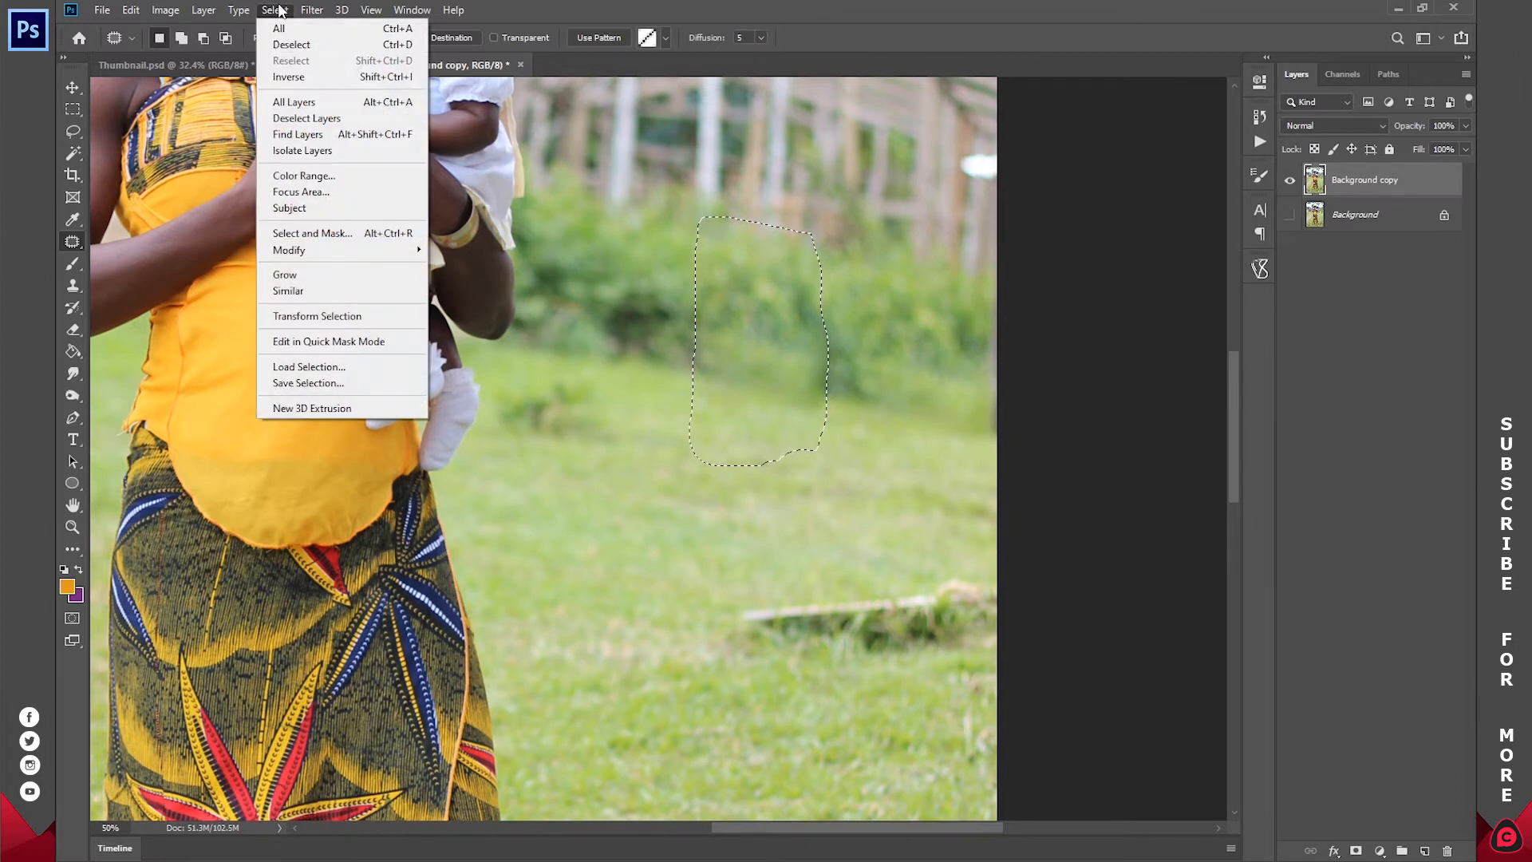
{"action": "left_click", "coordinate": [300, 45]}
- Retouch the dark spot in the bushes beside the patched area with the Healing Brush
{"action": "key", "text": "z"}
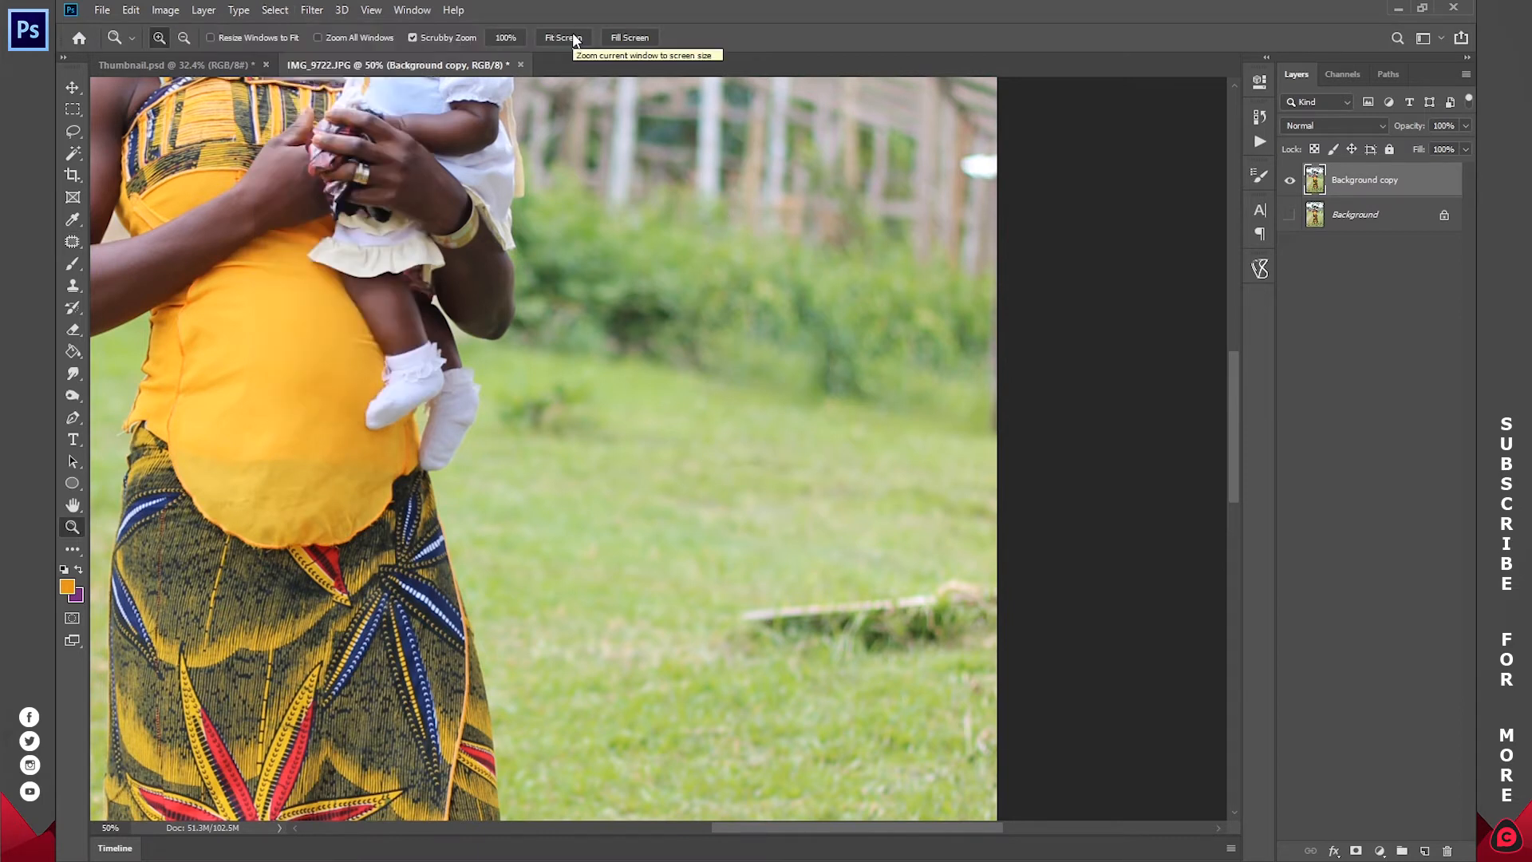
{"action": "left_click", "coordinate": [72, 241]}
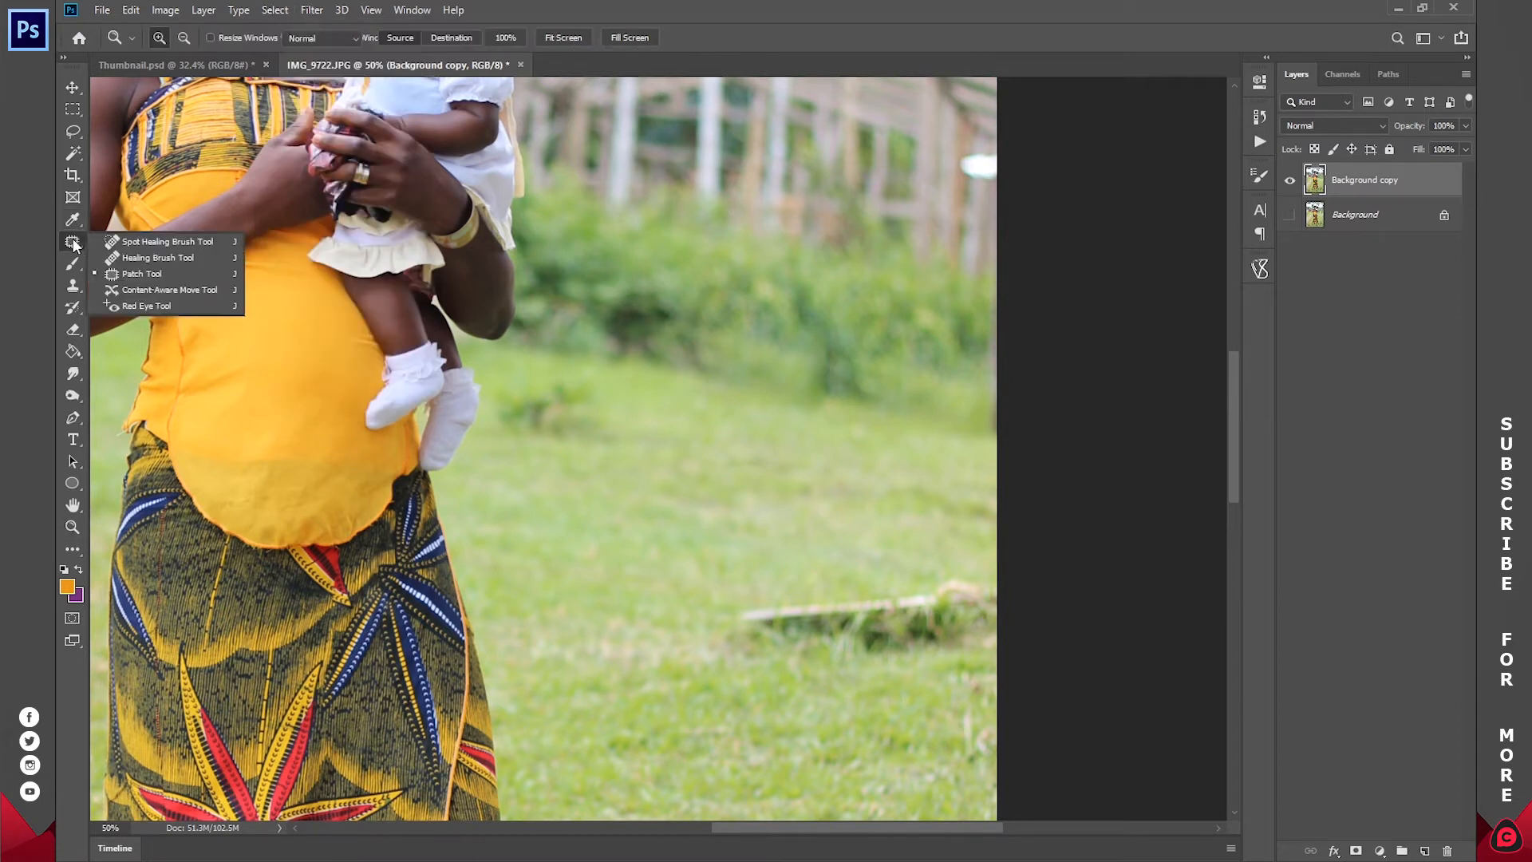
{"action": "left_click", "coordinate": [132, 257]}
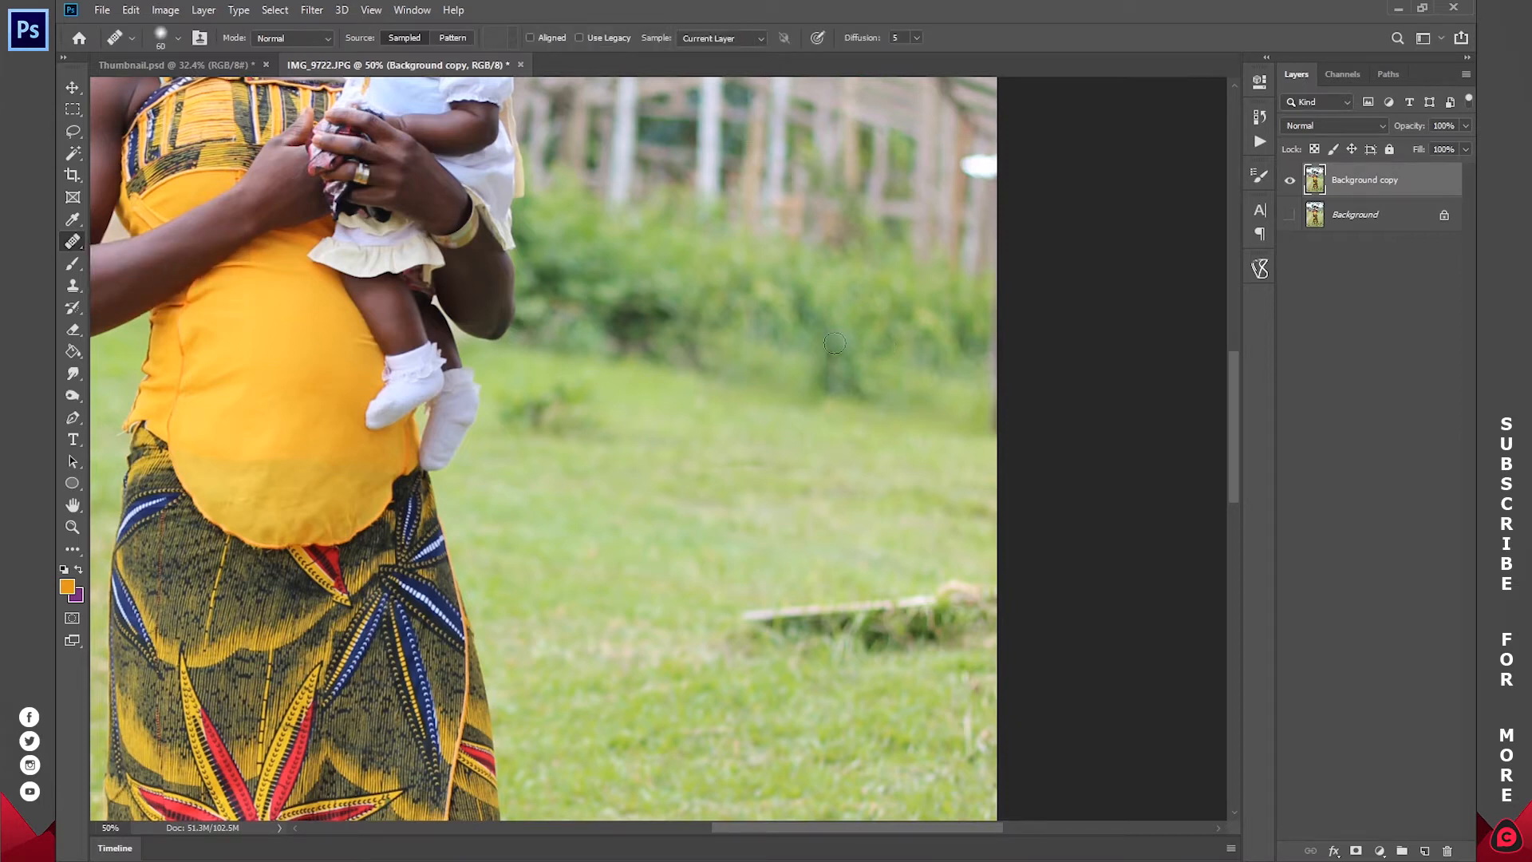
- Show the whole photo and the original layer, and toggle the retouched copy's visibility to compare before and after
{"action": "left_click", "coordinate": [73, 527]}
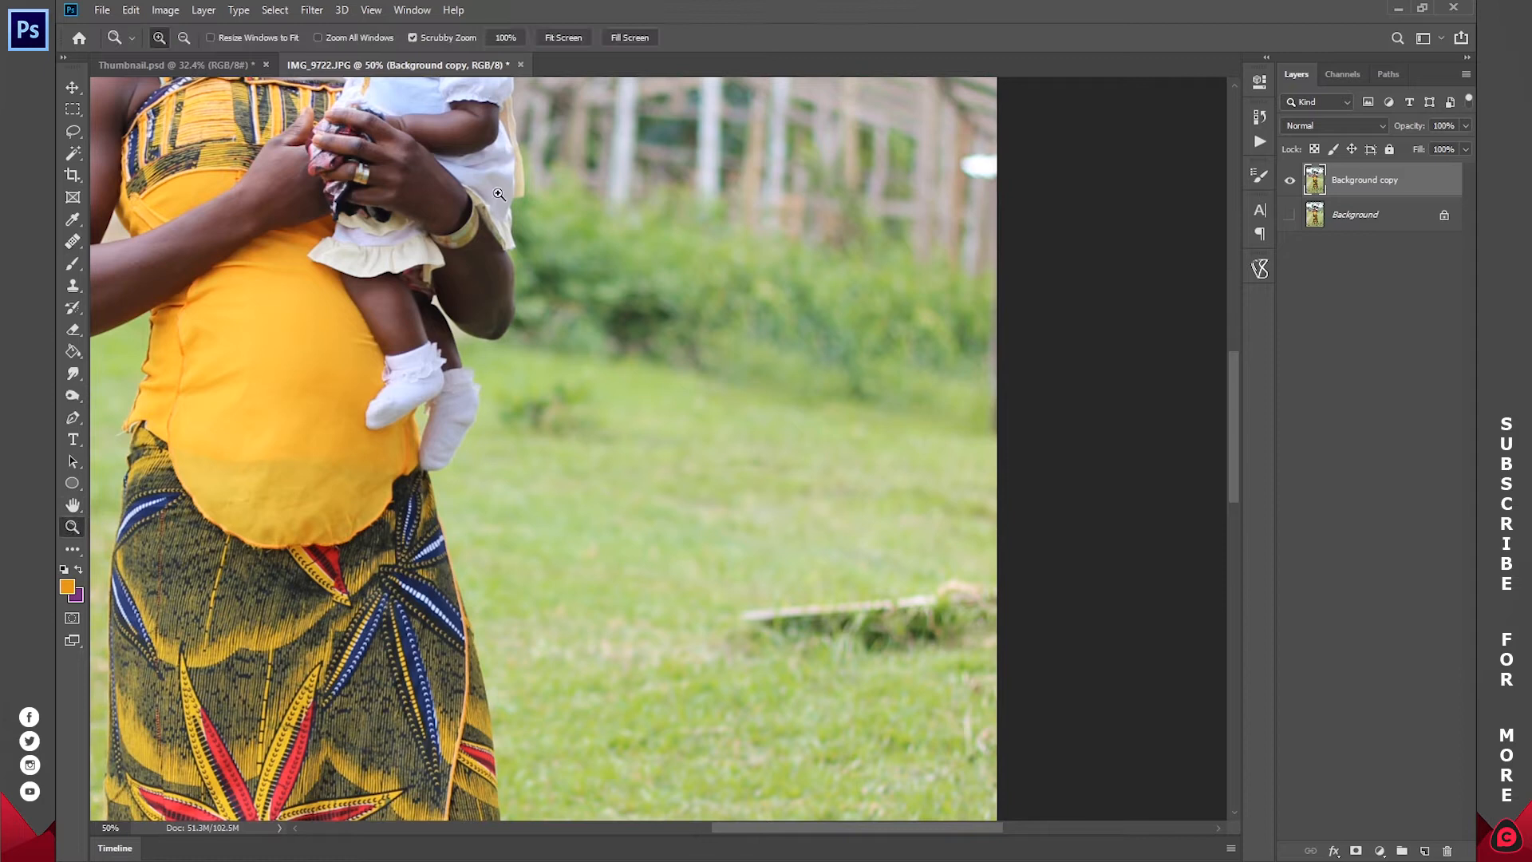
{"action": "left_click", "coordinate": [563, 38]}
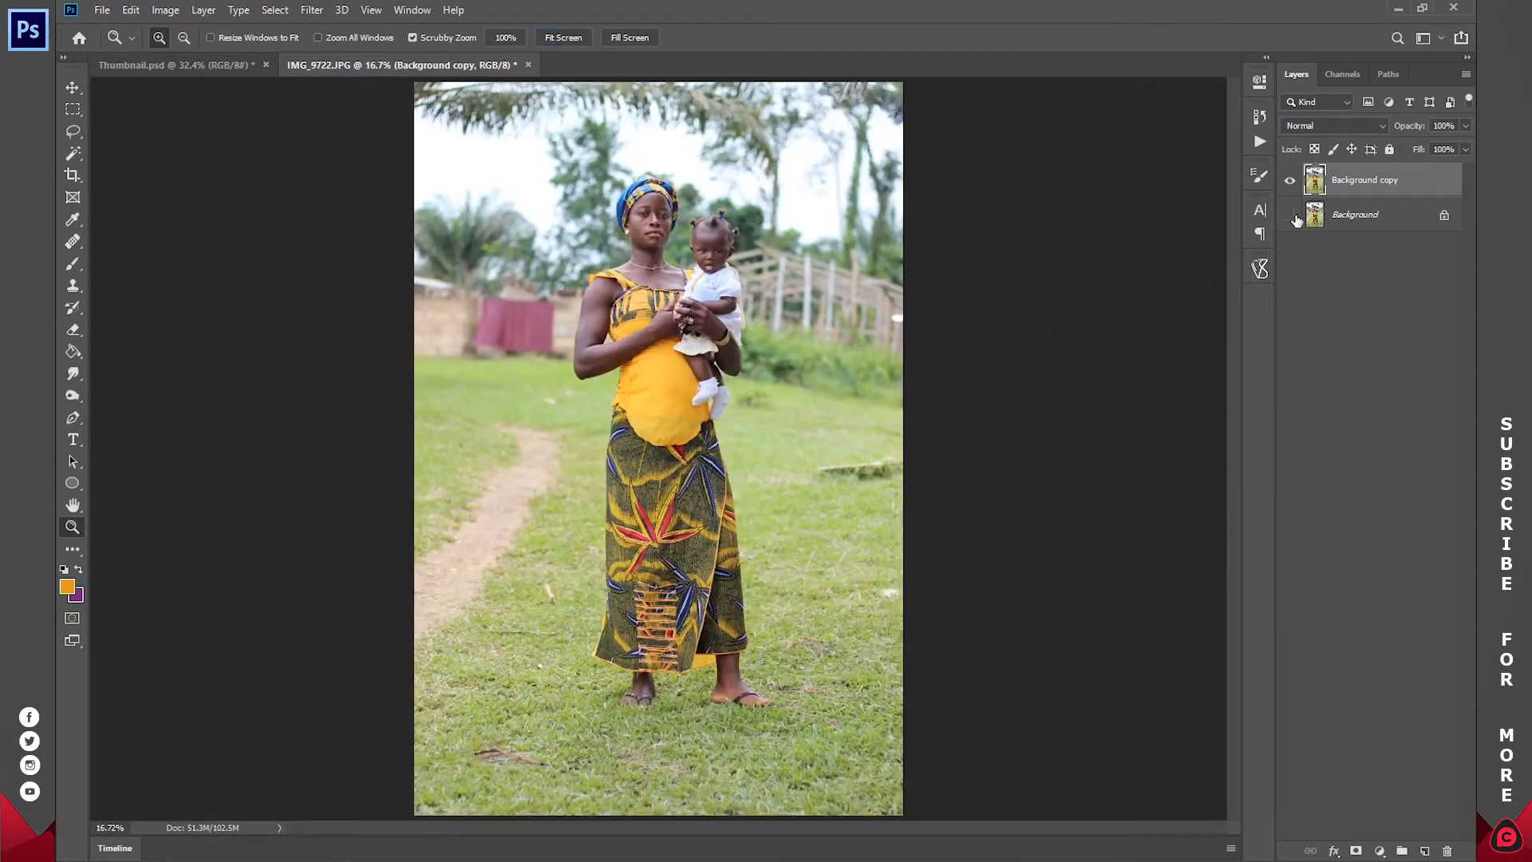
{"action": "left_click", "coordinate": [1291, 181]}
{"action": "left_click", "coordinate": [1290, 181]}
{"action": "left_click", "coordinate": [1291, 181]}
{"action": "left_click", "coordinate": [1291, 181]}
- Patch the wooden plank on the grass near the photo's right edge with clean grass from above it, and deselect
{"action": "left_click_drag", "start_coordinate": [881, 473], "coordinate": [766, 371]}
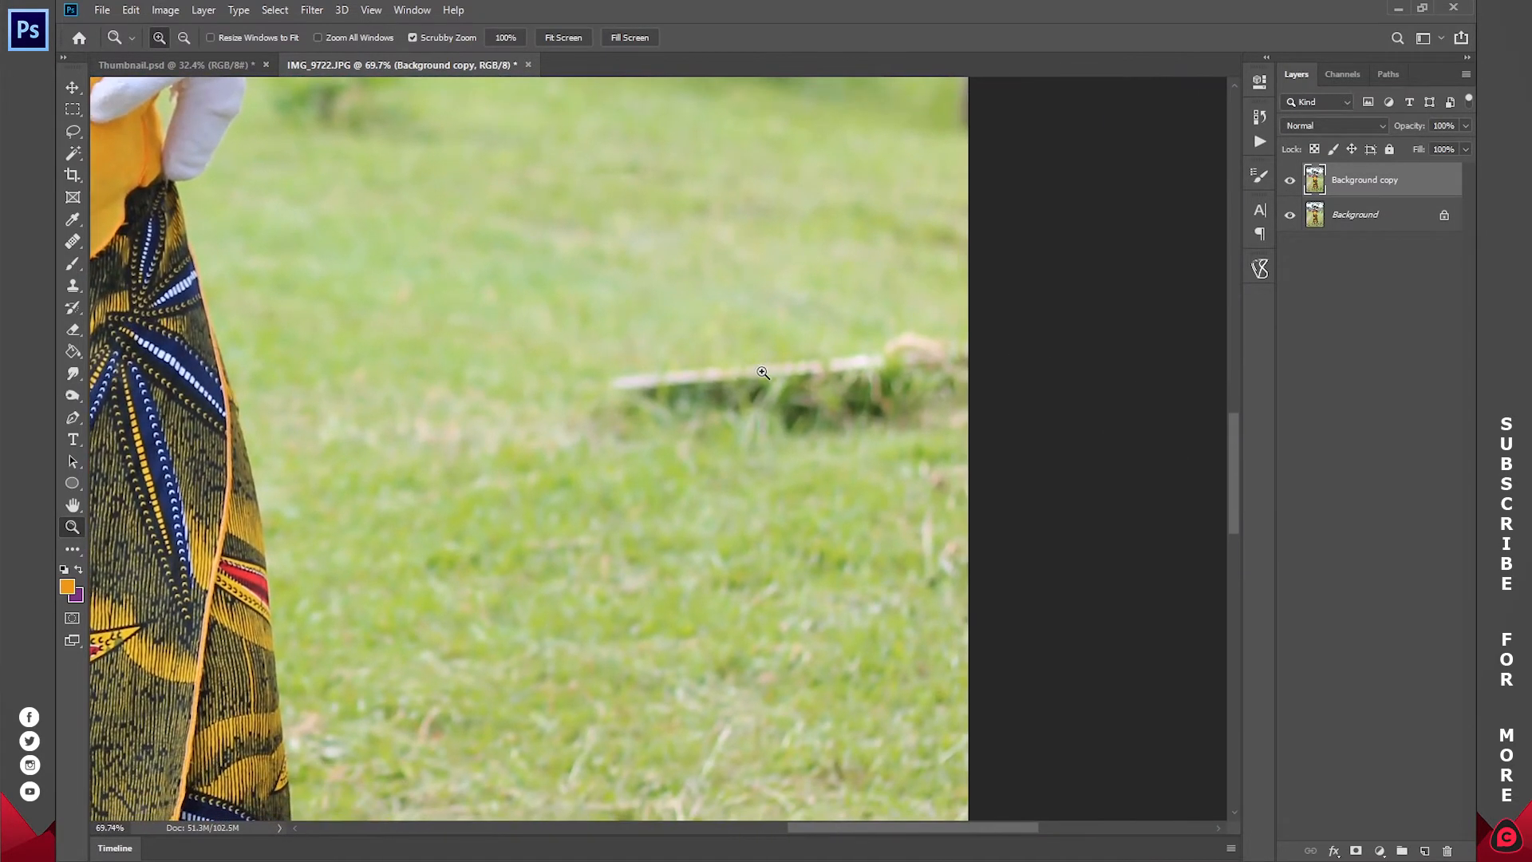
{"action": "left_click", "coordinate": [78, 238]}
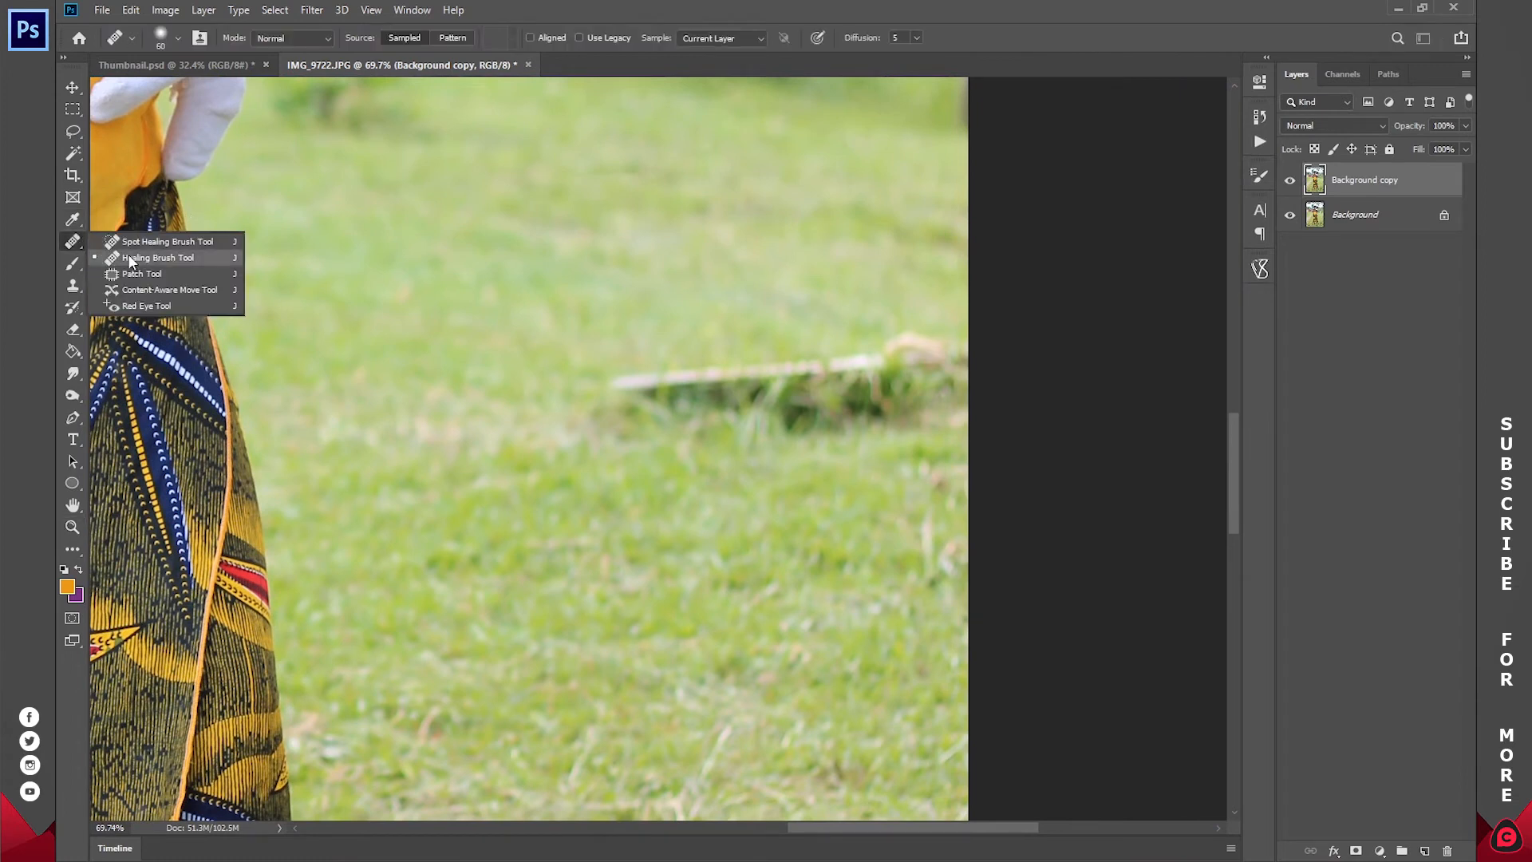
{"action": "left_click", "coordinate": [145, 276]}
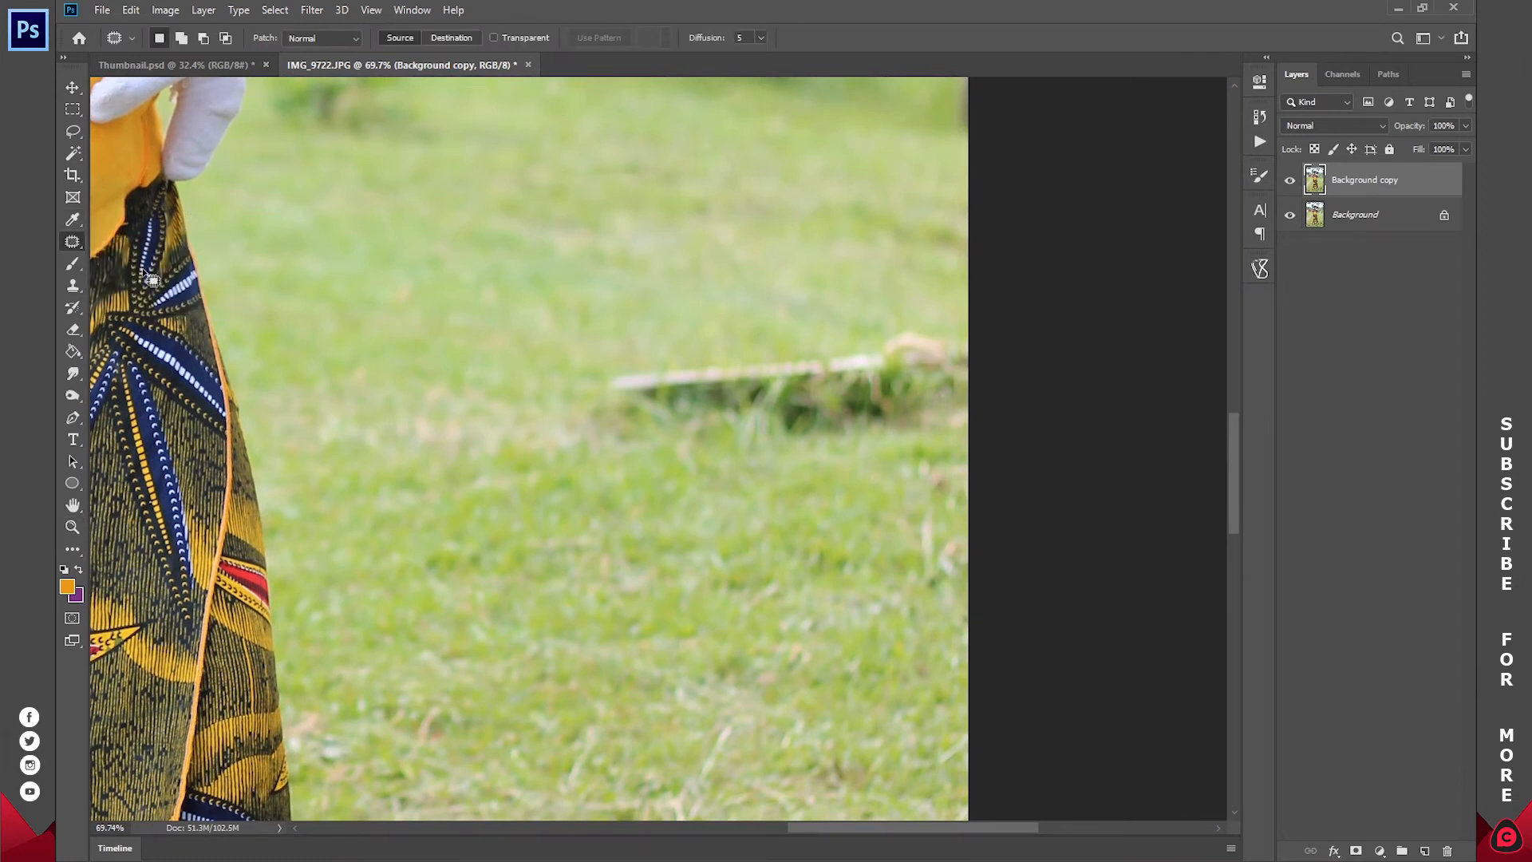
{"action": "mouse_move", "coordinate": [817, 318]}
{"action": "left_mouse_down"}
{"action": "mouse_move", "coordinate": [567, 418]}
{"action": "mouse_move", "coordinate": [735, 513]}
{"action": "mouse_move", "coordinate": [950, 497]}
{"action": "left_mouse_up"}
{"action": "left_click_drag", "start_coordinate": [817, 427], "coordinate": [697, 232]}
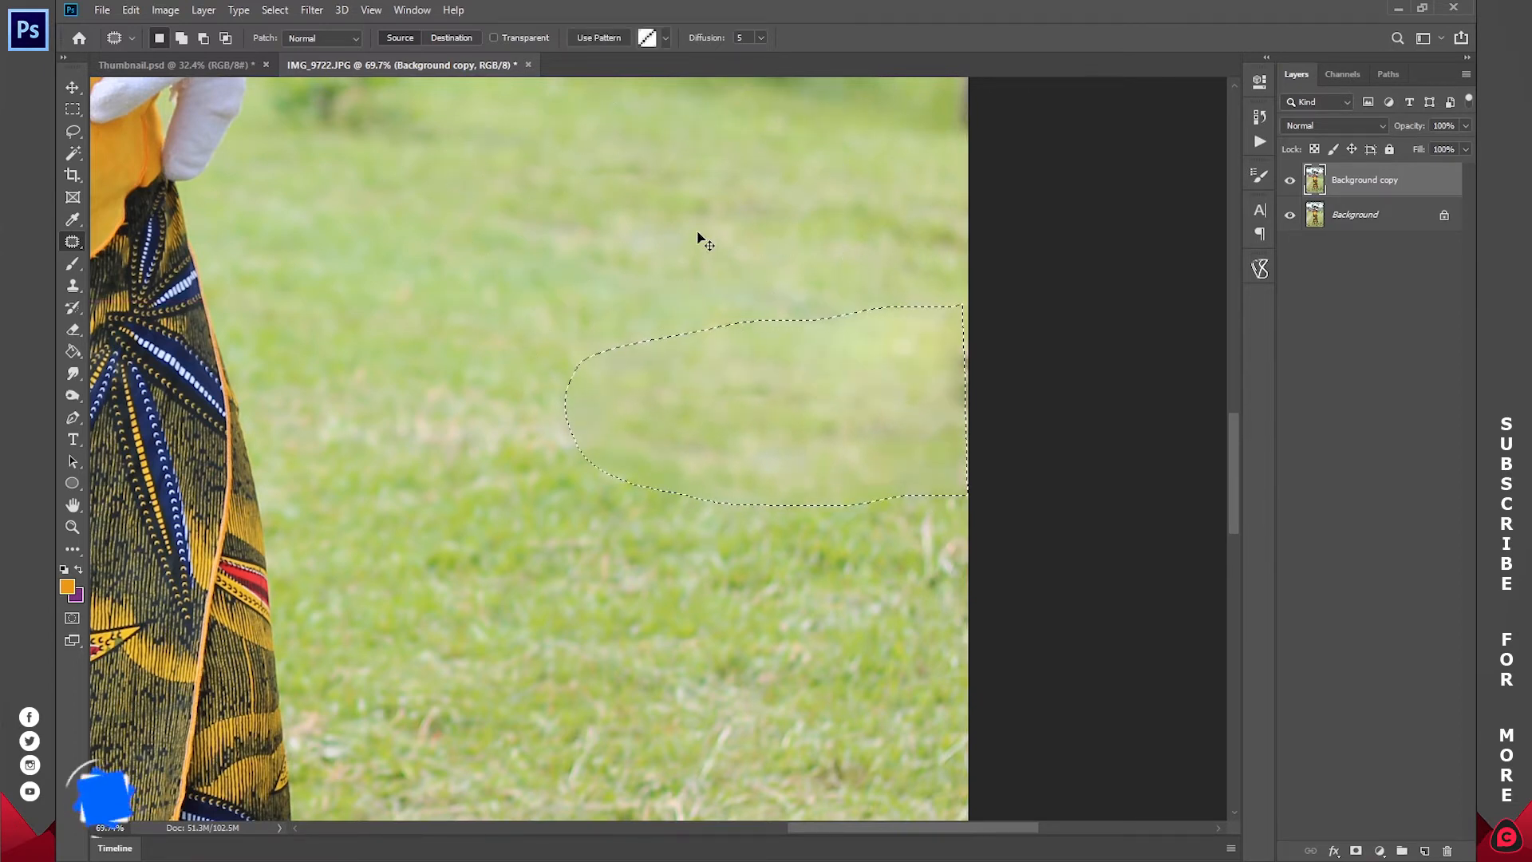
{"action": "key", "text": "ctrl+d"}
- Paint over the dark smudge on the photo's right edge with the content-aware Spot Healing Brush
{"action": "left_click_drag", "start_coordinate": [920, 452], "coordinate": [819, 397]}
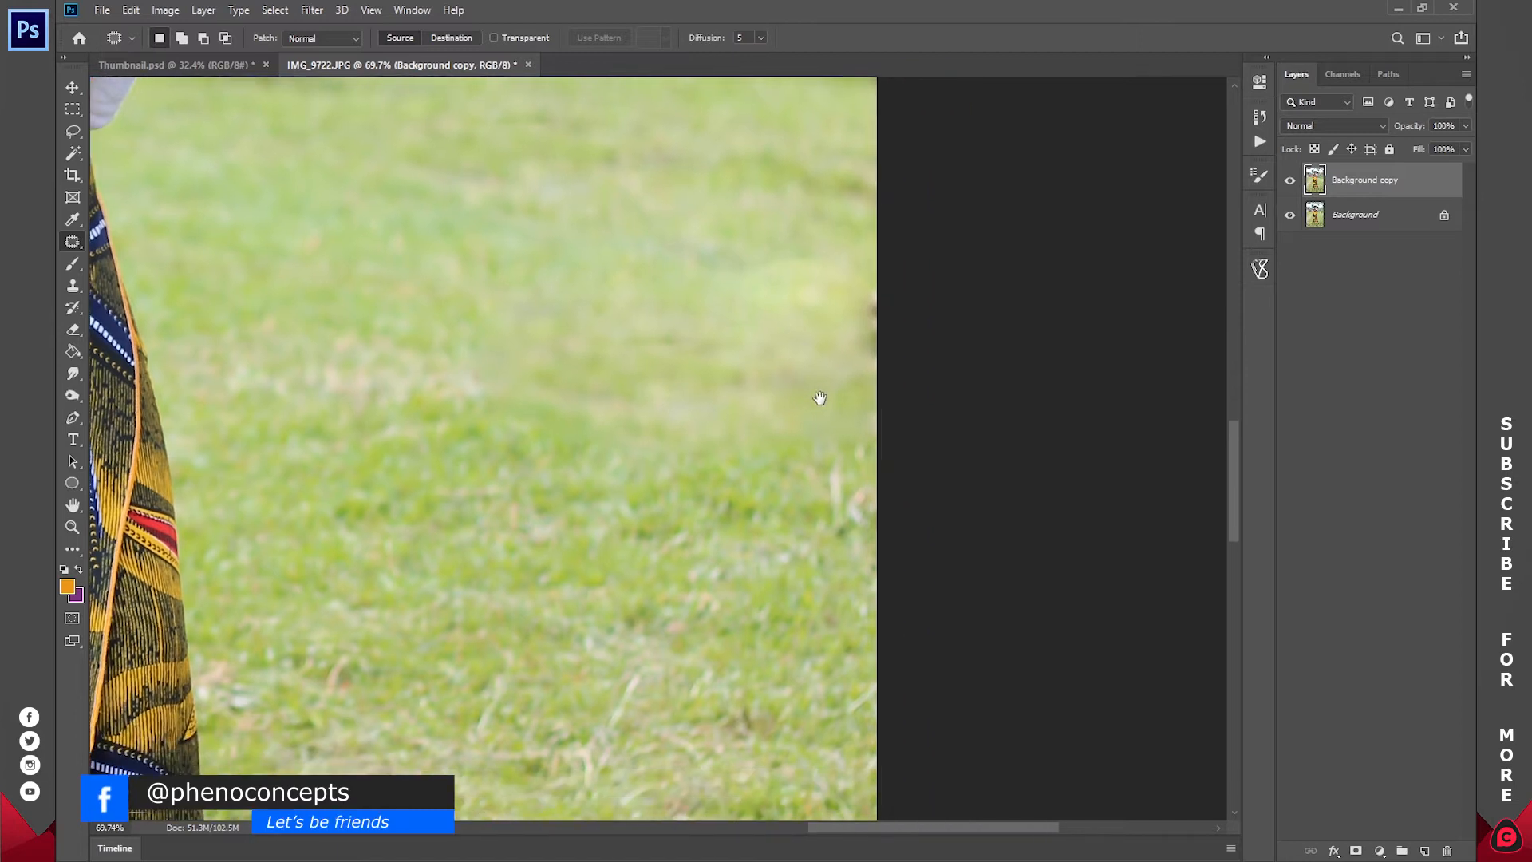
{"action": "right_click", "coordinate": [75, 244]}
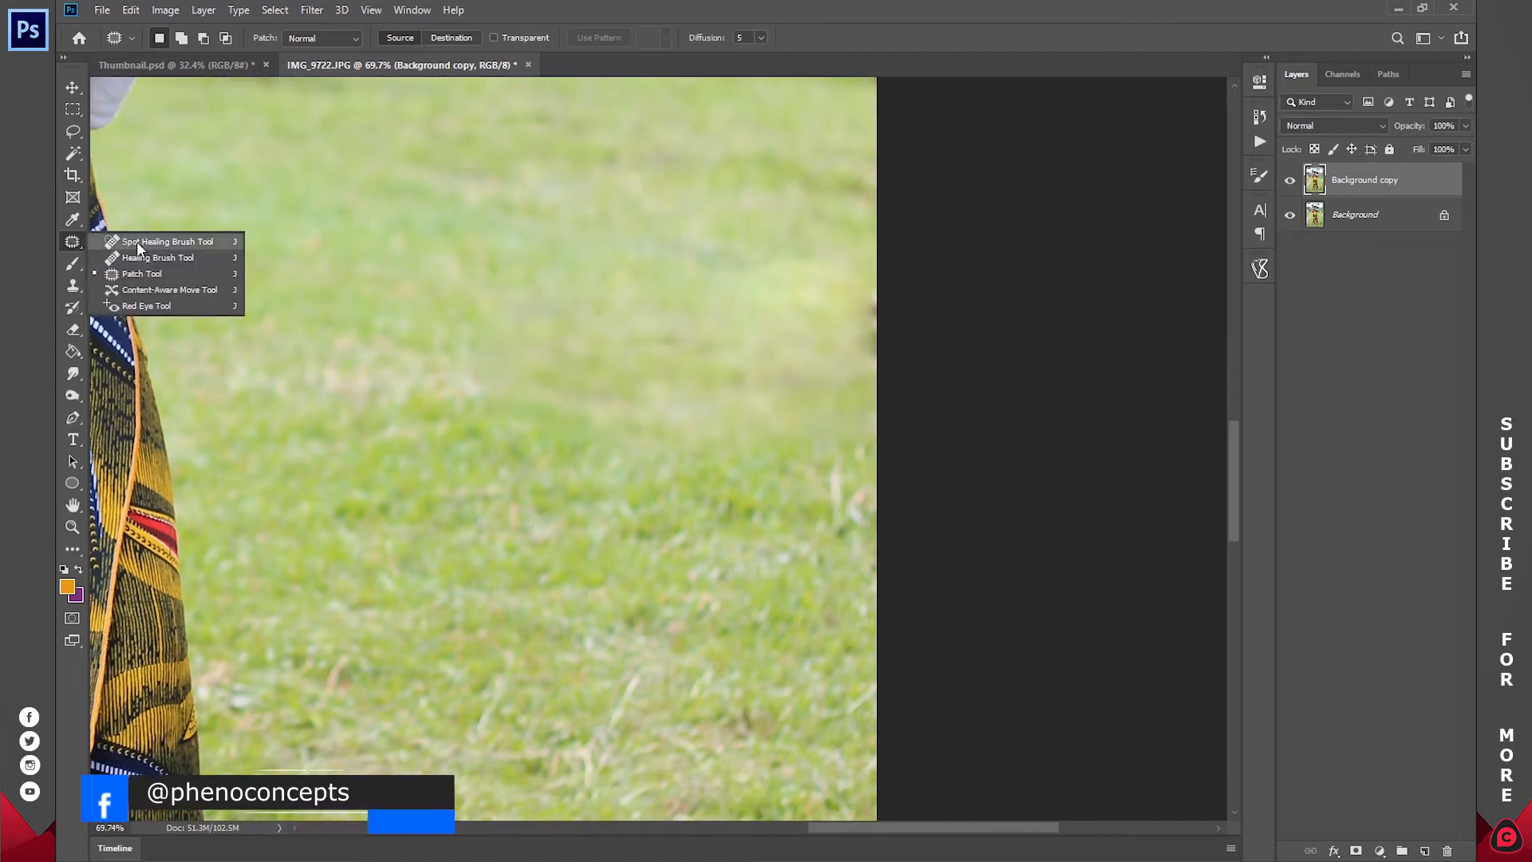
{"action": "left_click", "coordinate": [156, 243]}
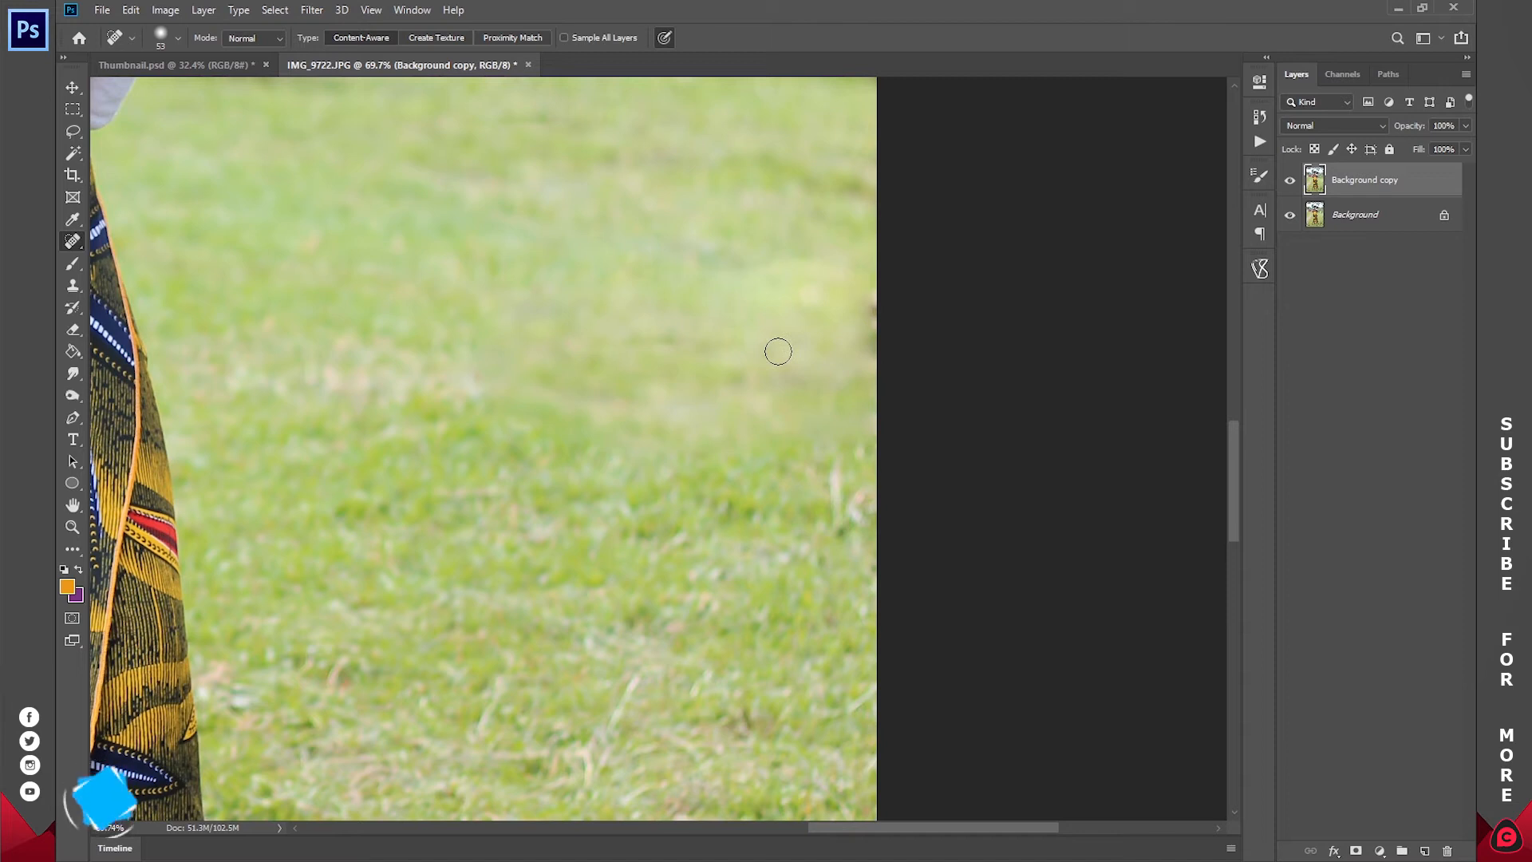
{"action": "mouse_move", "coordinate": [878, 275]}
{"action": "left_mouse_down"}
{"action": "mouse_move", "coordinate": [879, 445]}
{"action": "mouse_move", "coordinate": [902, 457]}
{"action": "mouse_move", "coordinate": [958, 438]}
{"action": "left_mouse_up"}
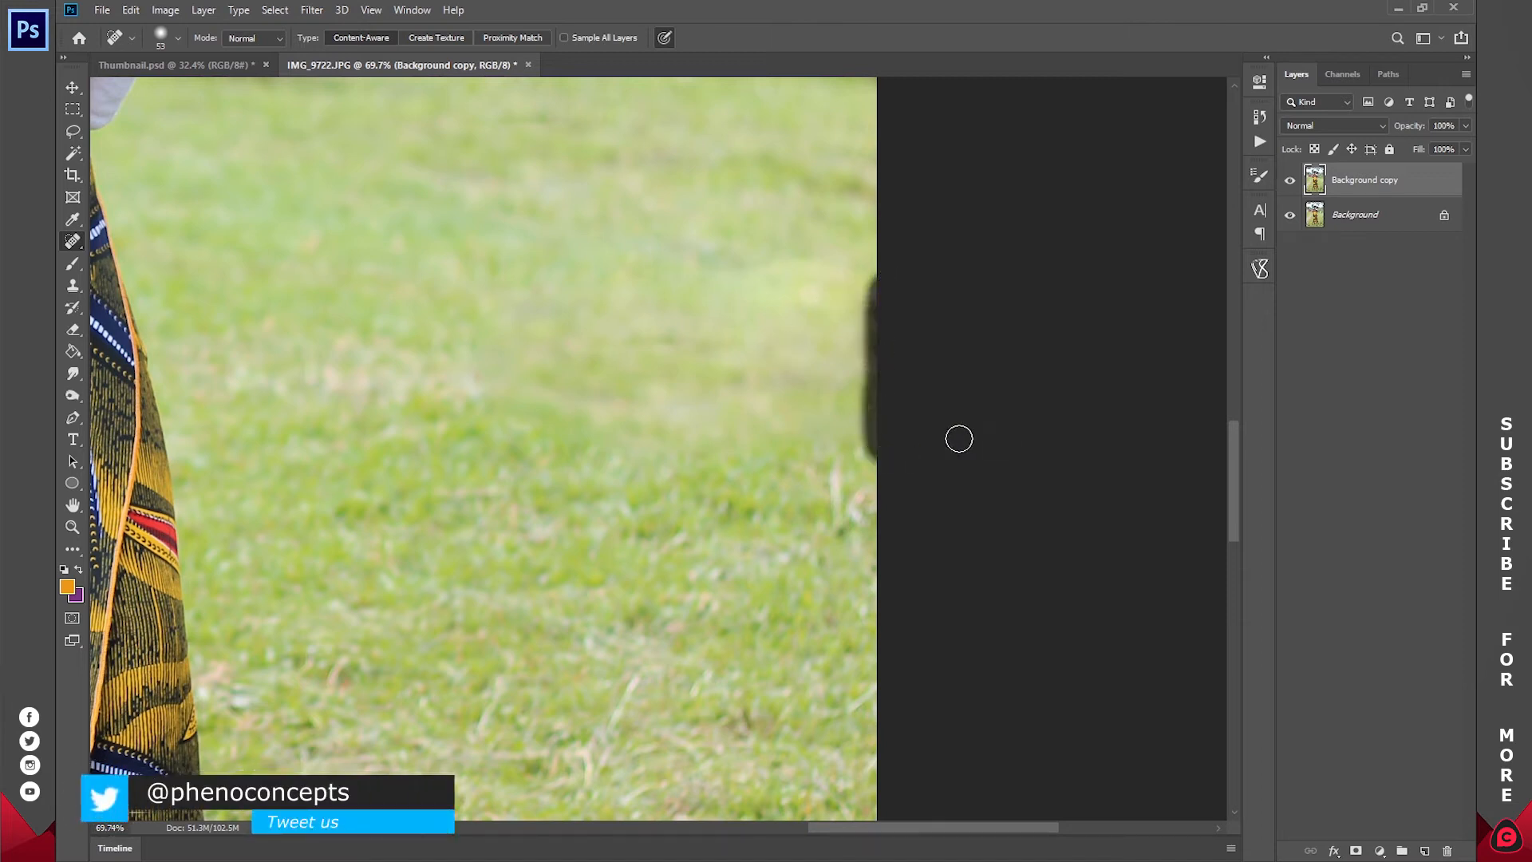
- Paint out the remaining smudge on the photo's right edge and the sticks and pale leaf on the grass beside the skirt
{"action": "mouse_move", "coordinate": [866, 454]}
{"action": "left_mouse_down"}
{"action": "mouse_move", "coordinate": [829, 517]}
{"action": "mouse_move", "coordinate": [865, 466]}
{"action": "mouse_move", "coordinate": [876, 536]}
{"action": "mouse_move", "coordinate": [834, 505]}
{"action": "left_mouse_up"}
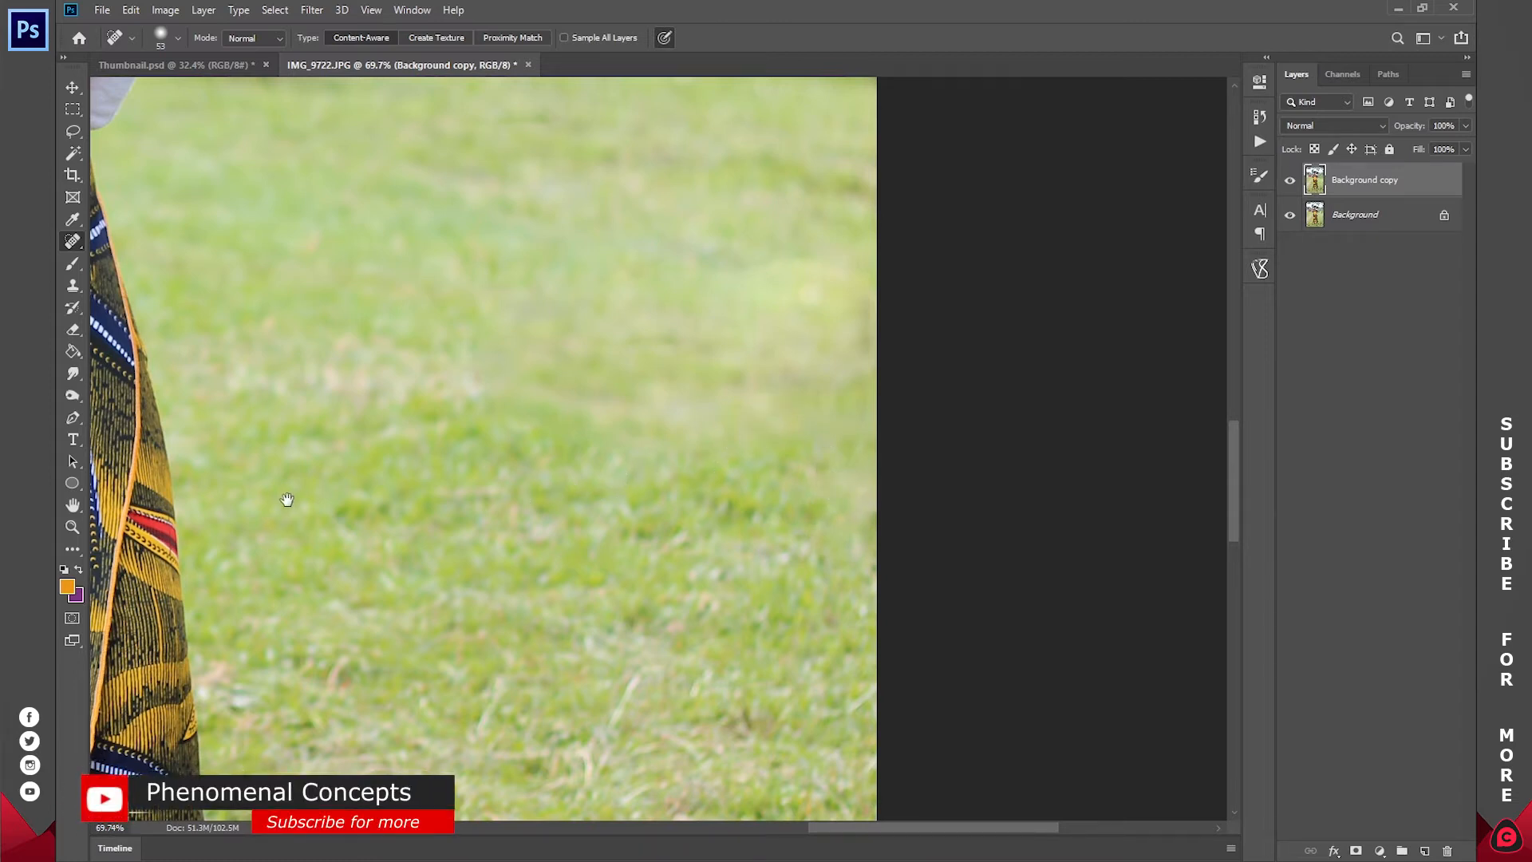
{"action": "left_click_drag", "start_coordinate": [286, 499], "coordinate": [746, 325]}
{"action": "mouse_move", "coordinate": [207, 511]}
{"action": "left_mouse_down"}
{"action": "mouse_move", "coordinate": [723, 343]}
{"action": "mouse_move", "coordinate": [704, 294]}
{"action": "left_mouse_up"}
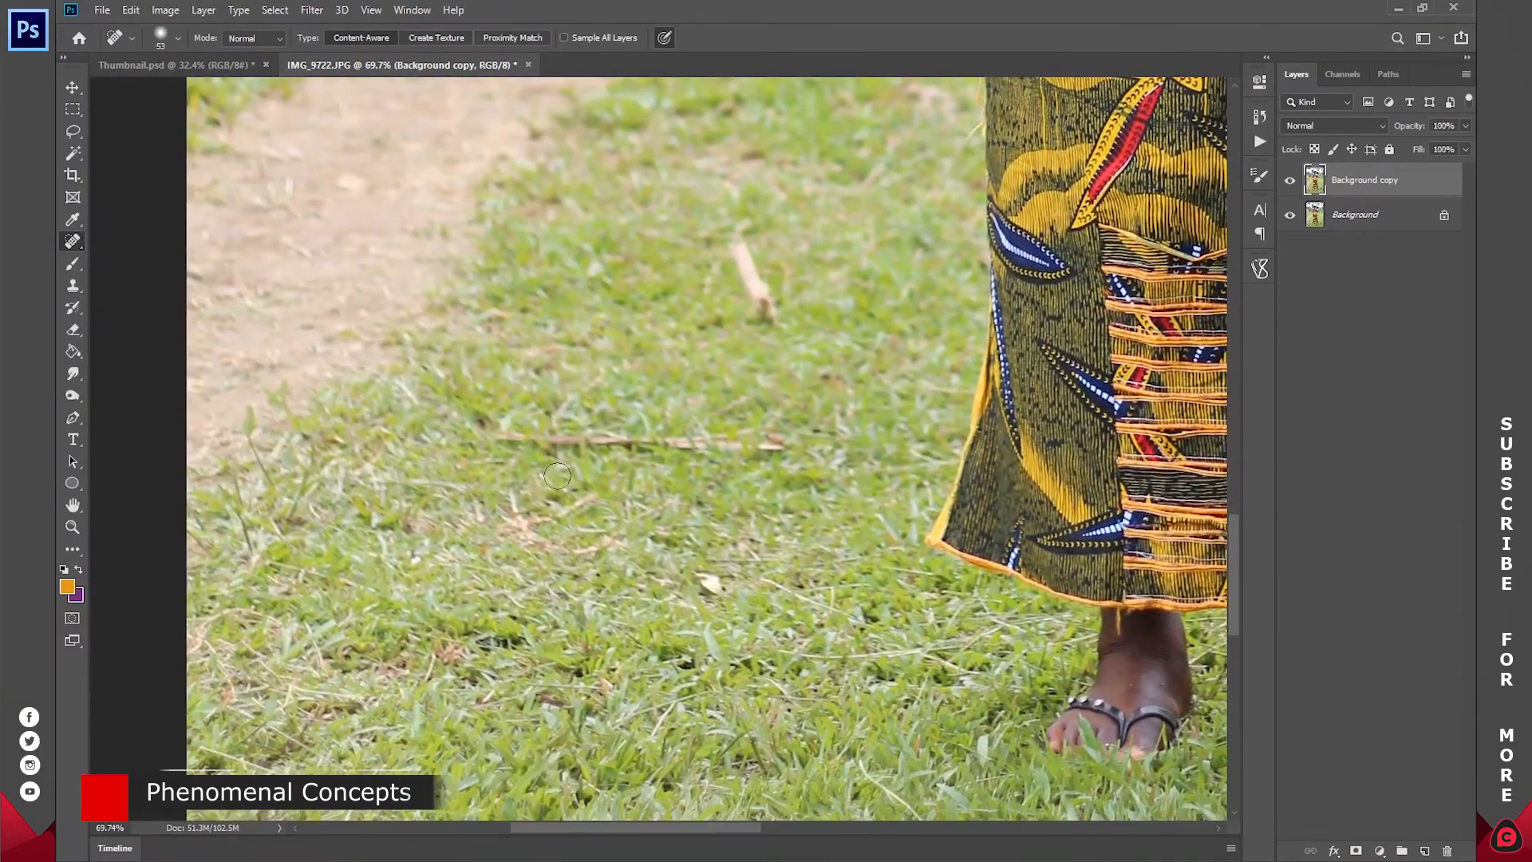
{"action": "left_click_drag", "start_coordinate": [496, 438], "coordinate": [785, 441]}
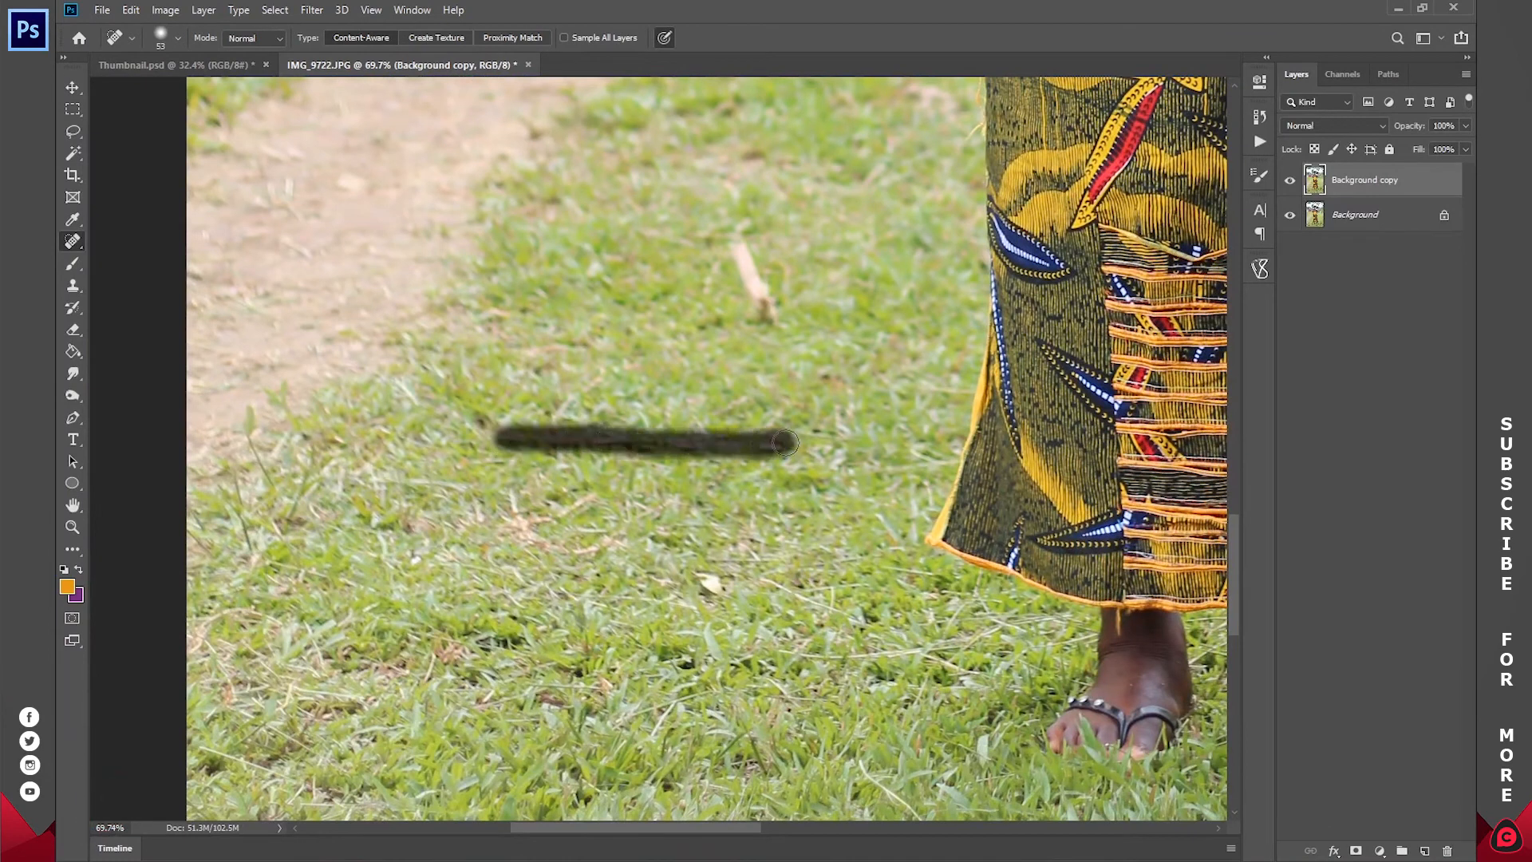
{"action": "left_click_drag", "start_coordinate": [706, 581], "coordinate": [728, 587]}
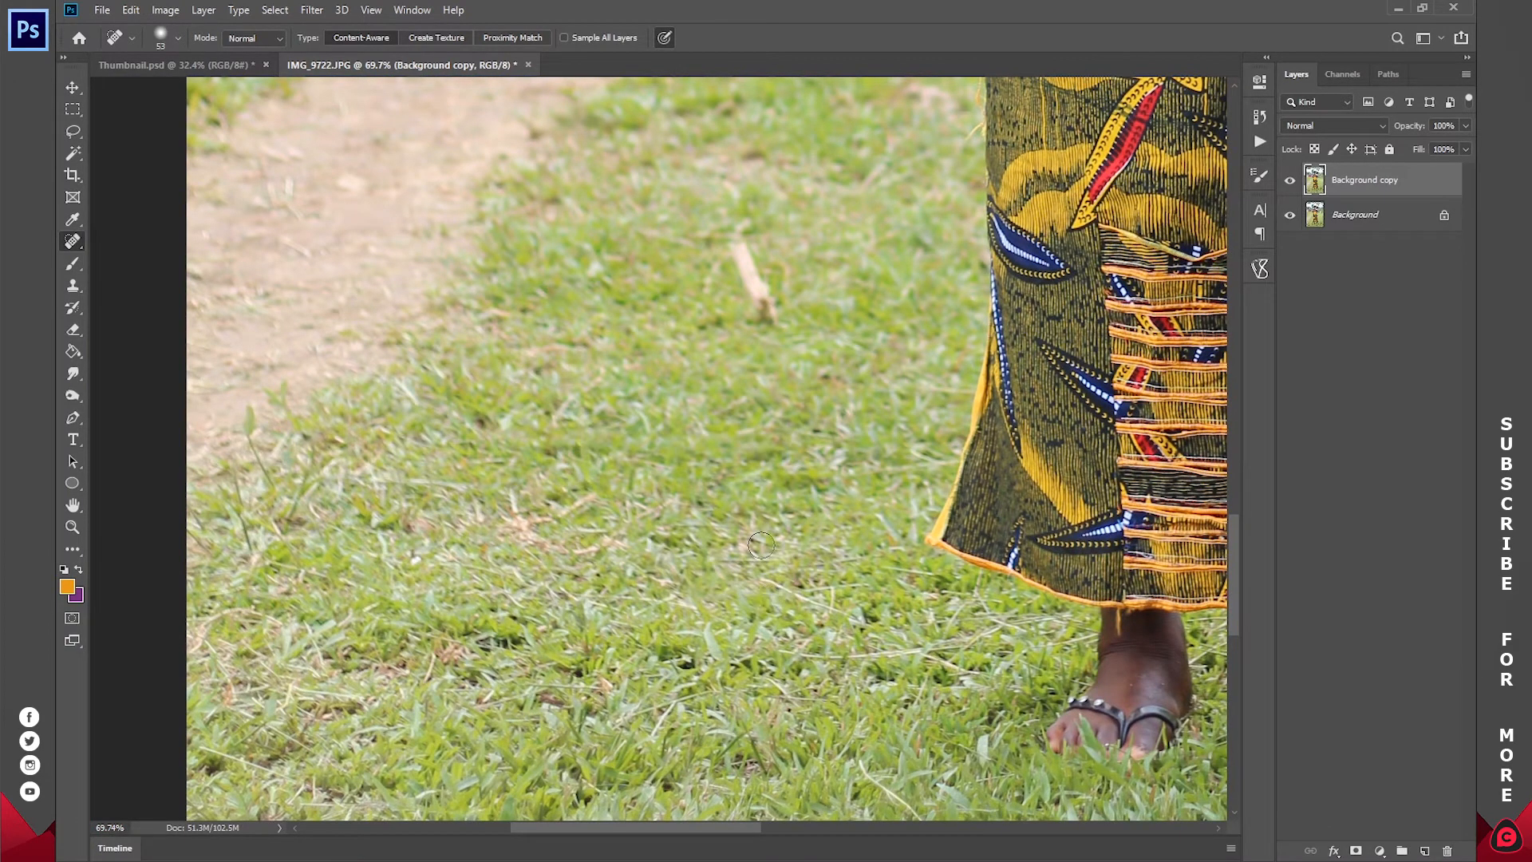
{"action": "left_click_drag", "start_coordinate": [740, 253], "coordinate": [762, 313]}
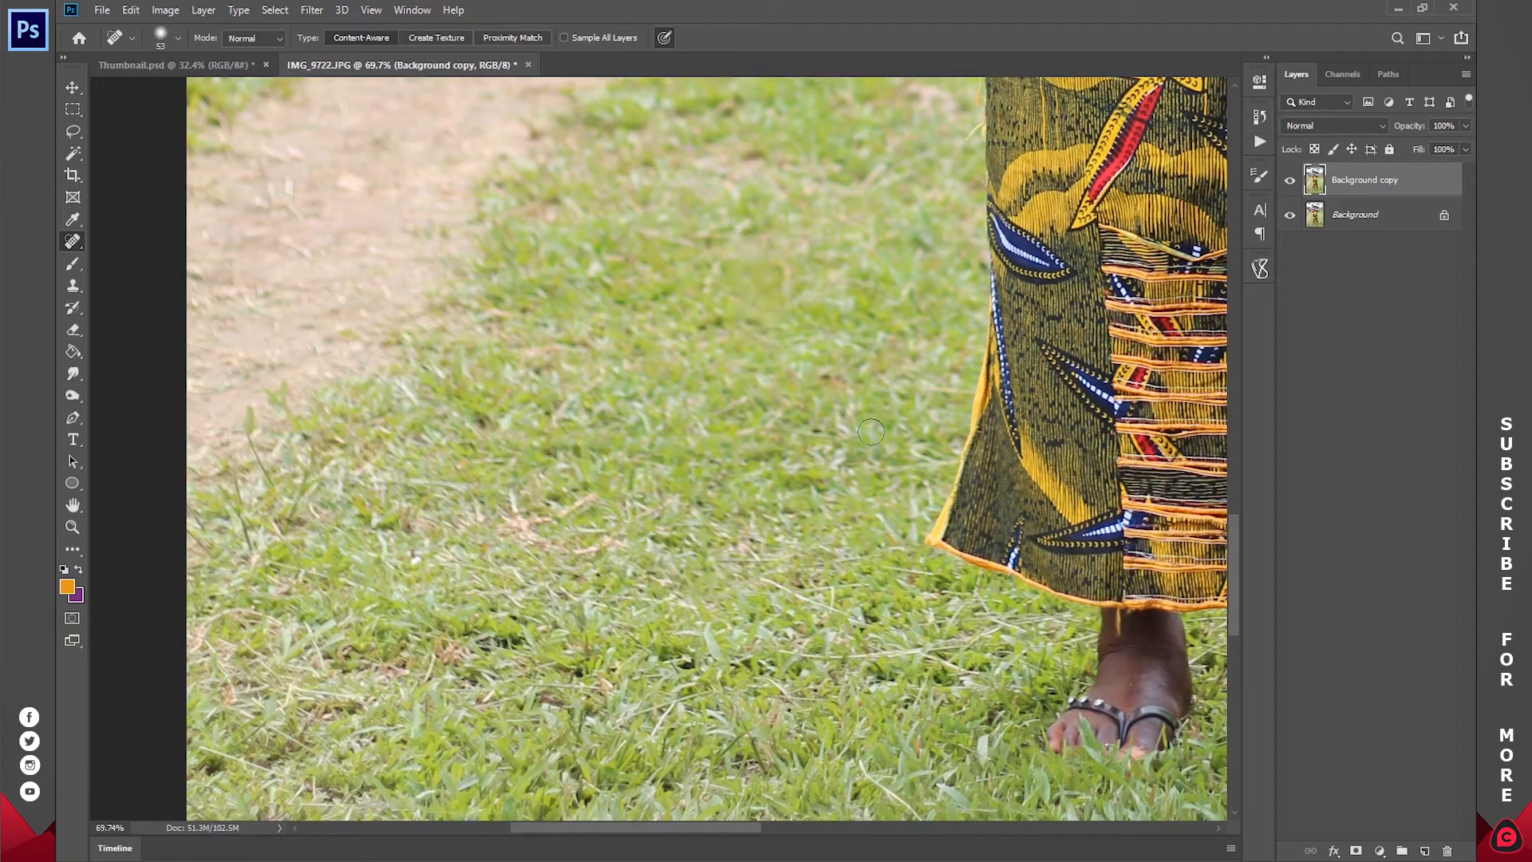
- Remove the dry brown branch from the grass near the photo's lower-left corner with the content-aware Spot Healing Brush
{"action": "key", "text": "z"}
{"action": "left_click", "coordinate": [562, 38]}
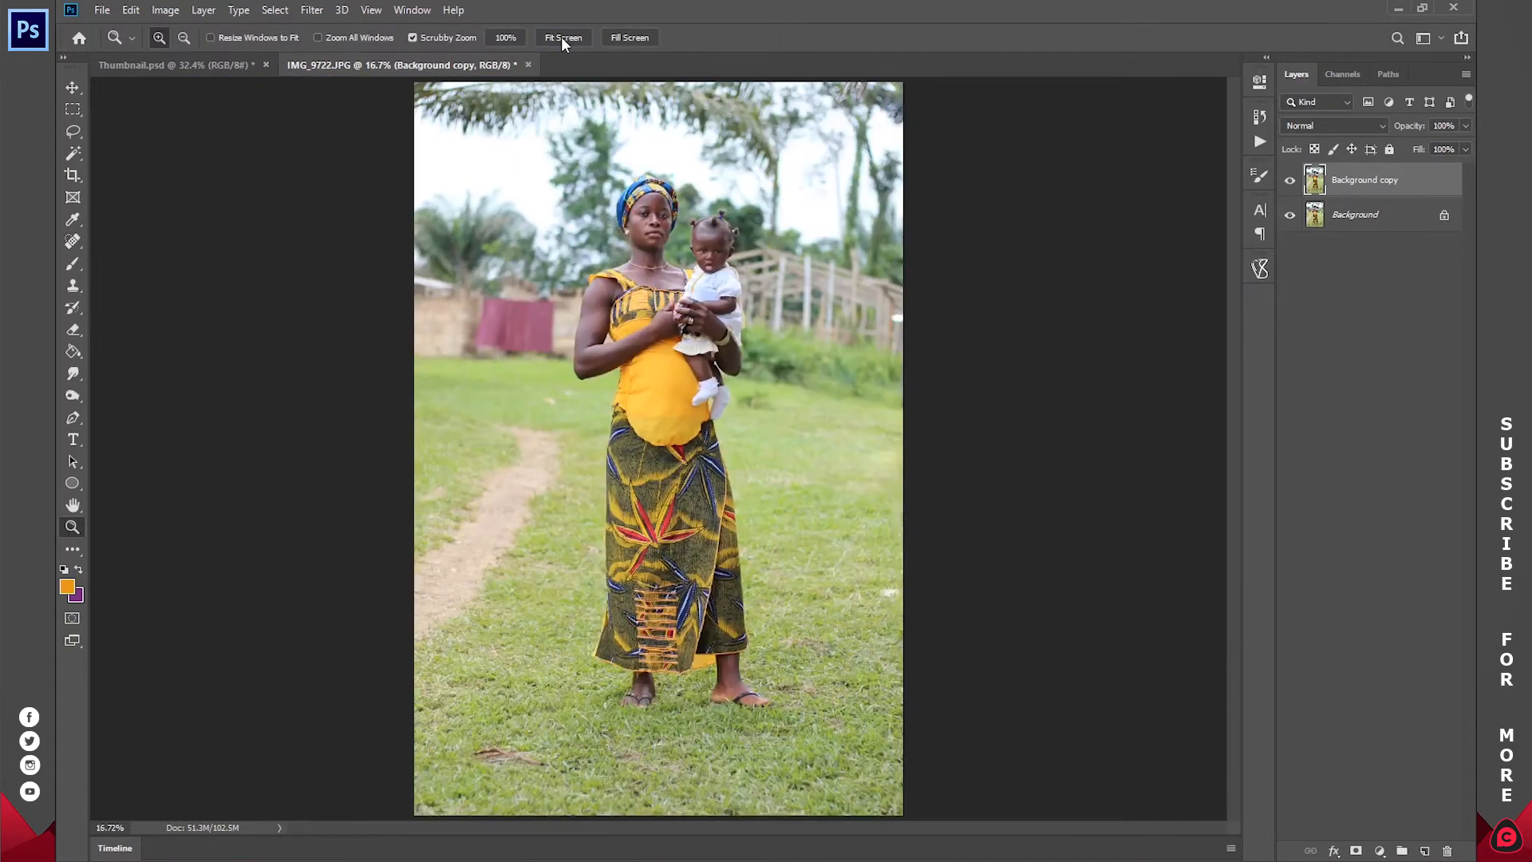
{"action": "left_click_drag", "start_coordinate": [468, 784], "coordinate": [652, 496]}
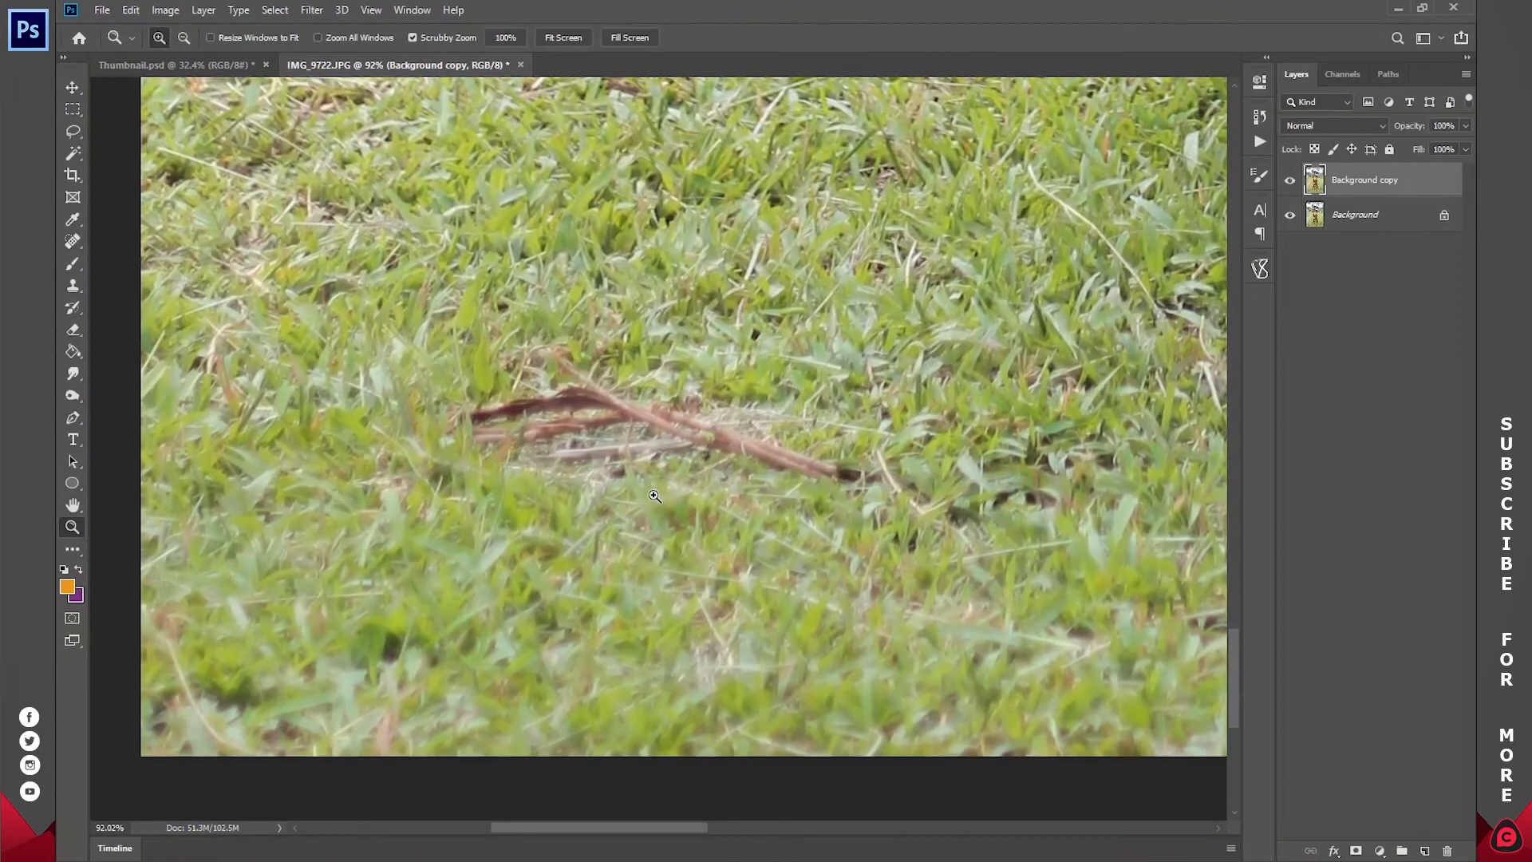
{"action": "key", "text": "j"}
{"action": "mouse_move", "coordinate": [623, 388]}
{"action": "left_mouse_down"}
{"action": "mouse_move", "coordinate": [489, 418]}
{"action": "mouse_move", "coordinate": [580, 377]}
{"action": "mouse_move", "coordinate": [559, 441]}
{"action": "mouse_move", "coordinate": [591, 426]}
{"action": "mouse_move", "coordinate": [540, 411]}
{"action": "mouse_move", "coordinate": [818, 412]}
{"action": "mouse_move", "coordinate": [796, 435]}
{"action": "mouse_move", "coordinate": [728, 447]}
{"action": "mouse_move", "coordinate": [843, 473]}
{"action": "mouse_move", "coordinate": [512, 465]}
{"action": "left_mouse_up"}
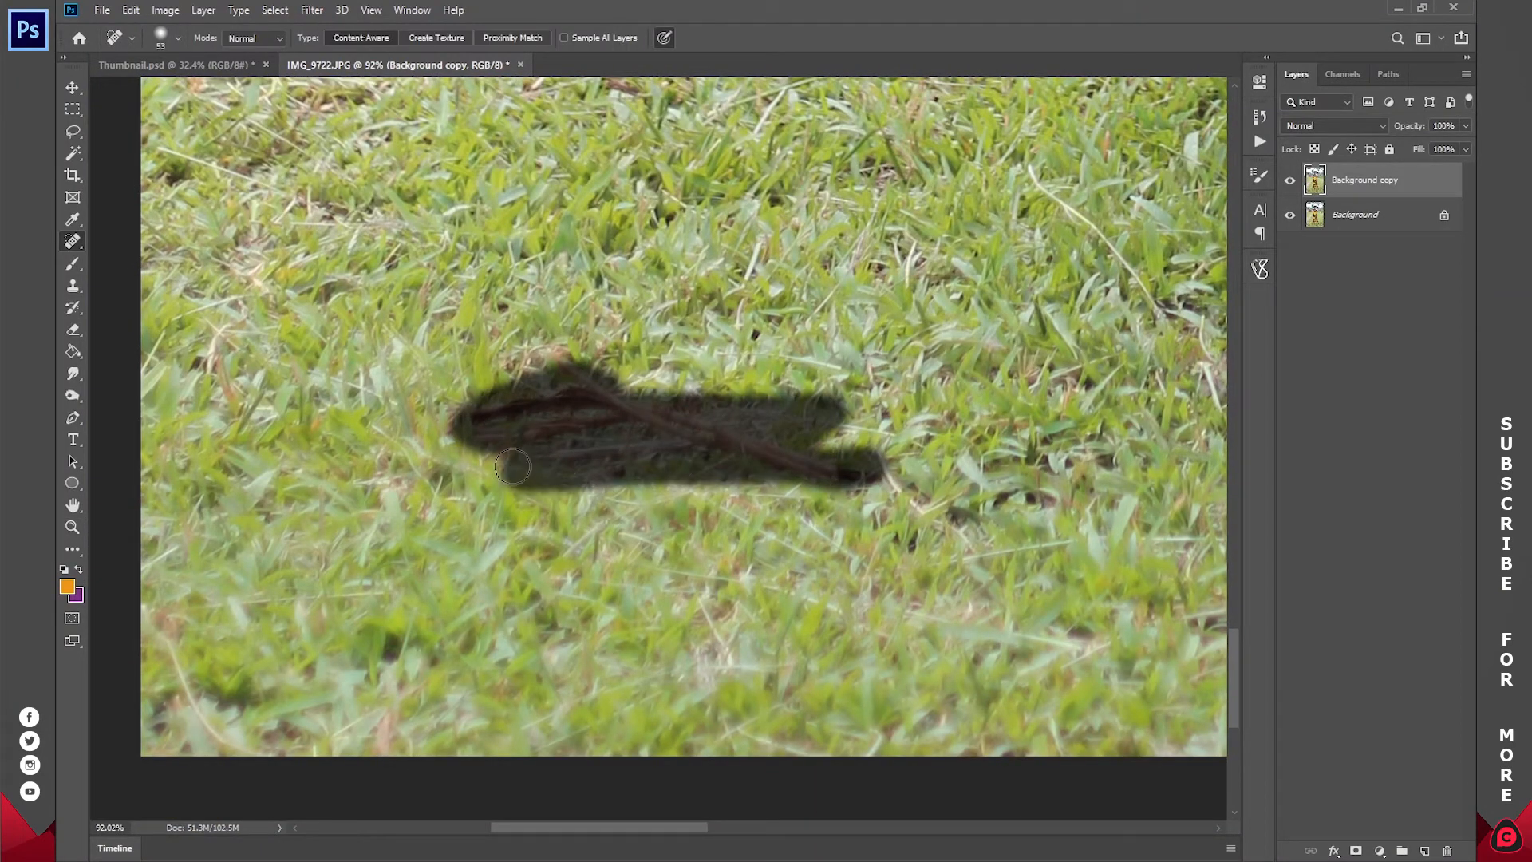
{"action": "left_click_drag", "start_coordinate": [842, 448], "coordinate": [852, 431]}
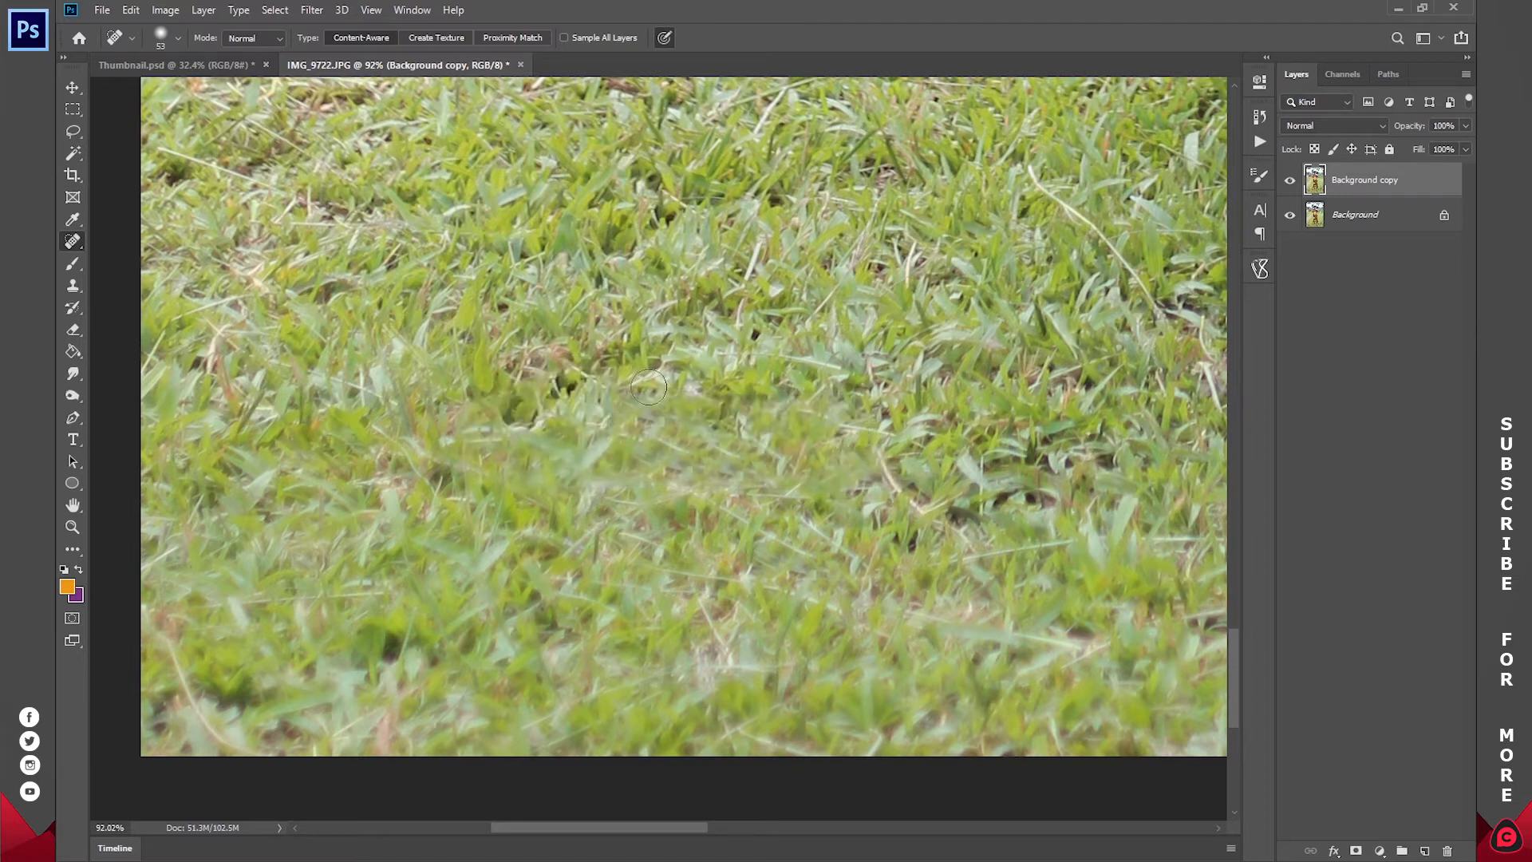
- Outline the maroon cloth on the background wall with the Patch tool, replace it with clean wall from its left, and deselect
{"action": "key", "text": "z"}
{"action": "left_click", "coordinate": [563, 38]}
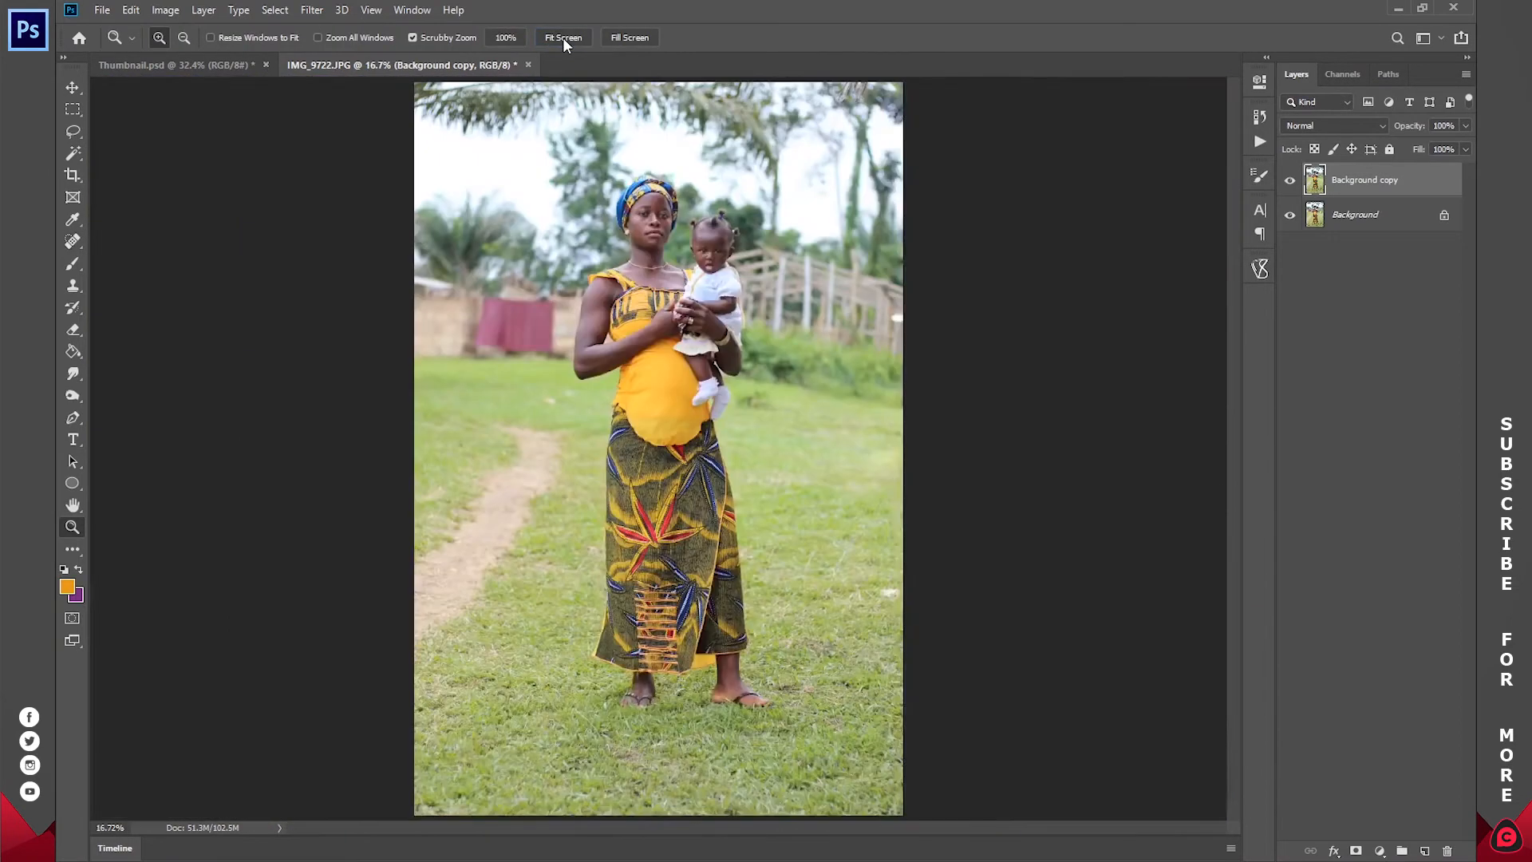
{"action": "left_click", "coordinate": [498, 308]}
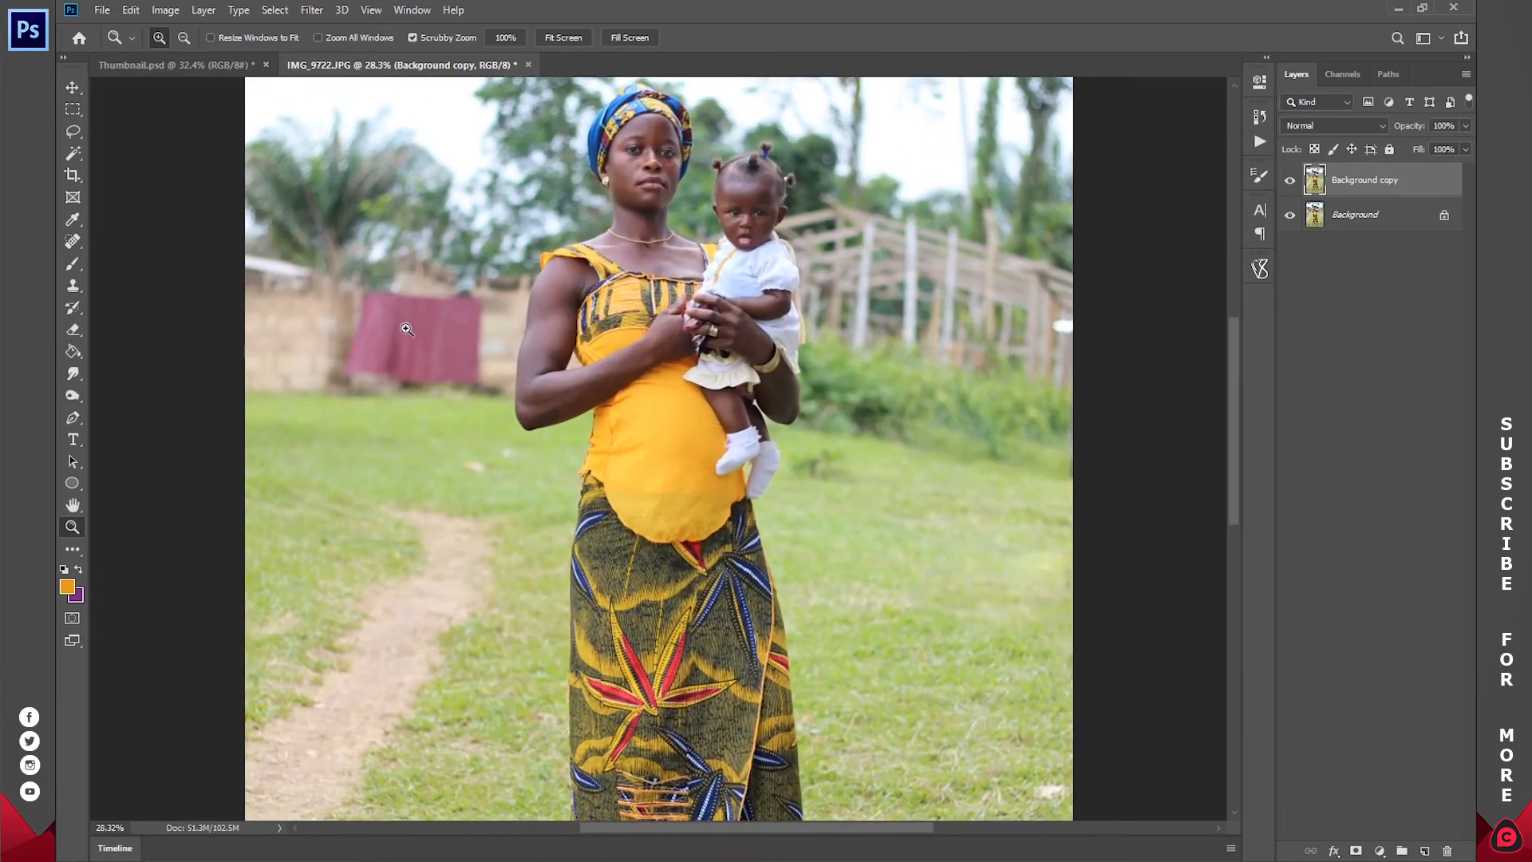
{"action": "left_click", "coordinate": [560, 41]}
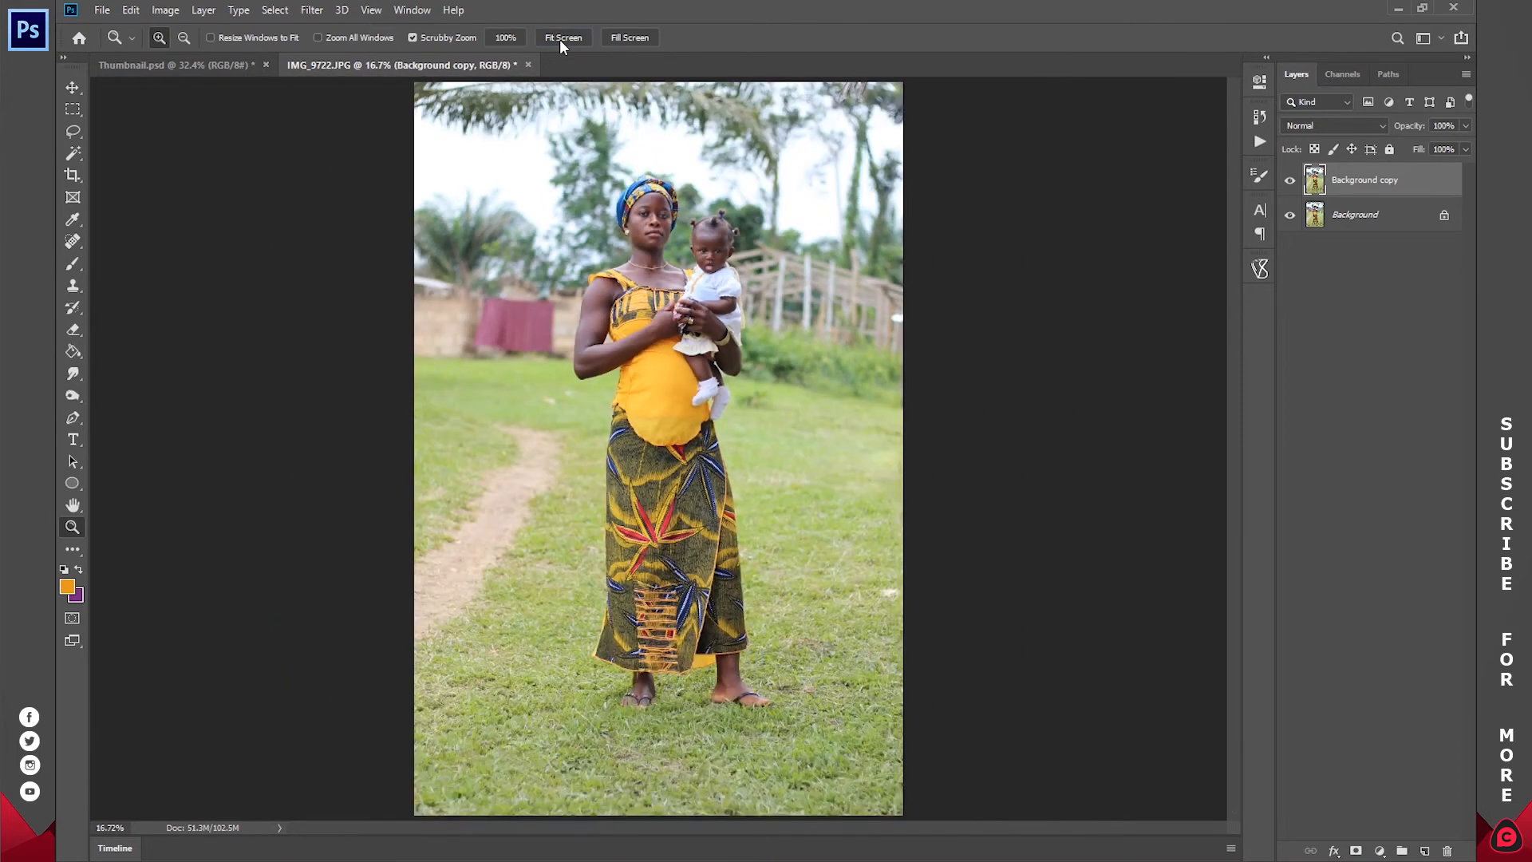
{"action": "left_click_drag", "start_coordinate": [479, 328], "coordinate": [527, 329]}
{"action": "left_click_drag", "start_coordinate": [385, 322], "coordinate": [529, 352]}
{"action": "left_click_drag", "start_coordinate": [520, 335], "coordinate": [539, 333]}
{"action": "left_click", "coordinate": [70, 243]}
{"action": "right_click", "coordinate": [70, 243]}
{"action": "left_click", "coordinate": [158, 276]}
{"action": "mouse_move", "coordinate": [416, 264]}
{"action": "left_mouse_down"}
{"action": "mouse_move", "coordinate": [675, 254]}
{"action": "mouse_move", "coordinate": [759, 345]}
{"action": "mouse_move", "coordinate": [722, 481]}
{"action": "mouse_move", "coordinate": [430, 492]}
{"action": "mouse_move", "coordinate": [387, 404]}
{"action": "mouse_move", "coordinate": [409, 263]}
{"action": "left_mouse_up"}
{"action": "left_click_drag", "start_coordinate": [558, 337], "coordinate": [343, 335]}
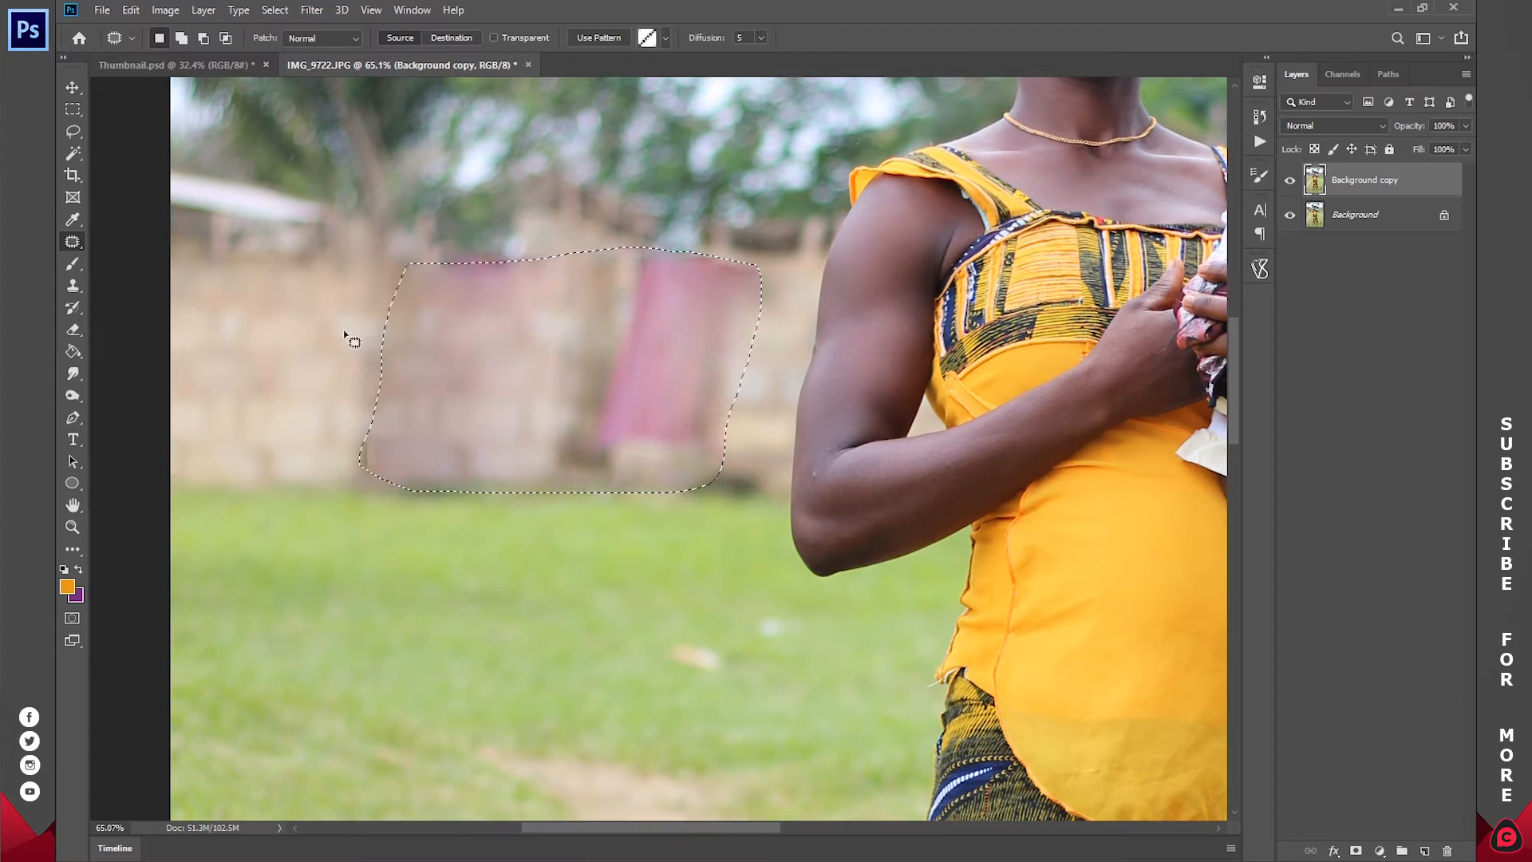
{"action": "key", "text": "ctrl+d"}
- Patch the left part of the cloth area and the remaining pink strip with clean wall from the left, deselecting after each
{"action": "mouse_move", "coordinate": [381, 290]}
{"action": "left_mouse_down"}
{"action": "mouse_move", "coordinate": [487, 238]}
{"action": "mouse_move", "coordinate": [570, 345]}
{"action": "mouse_move", "coordinate": [511, 511]}
{"action": "mouse_move", "coordinate": [356, 495]}
{"action": "mouse_move", "coordinate": [345, 434]}
{"action": "mouse_move", "coordinate": [381, 290]}
{"action": "left_mouse_up"}
{"action": "left_click_drag", "start_coordinate": [448, 342], "coordinate": [212, 349]}
{"action": "key", "text": "ctrl+d"}
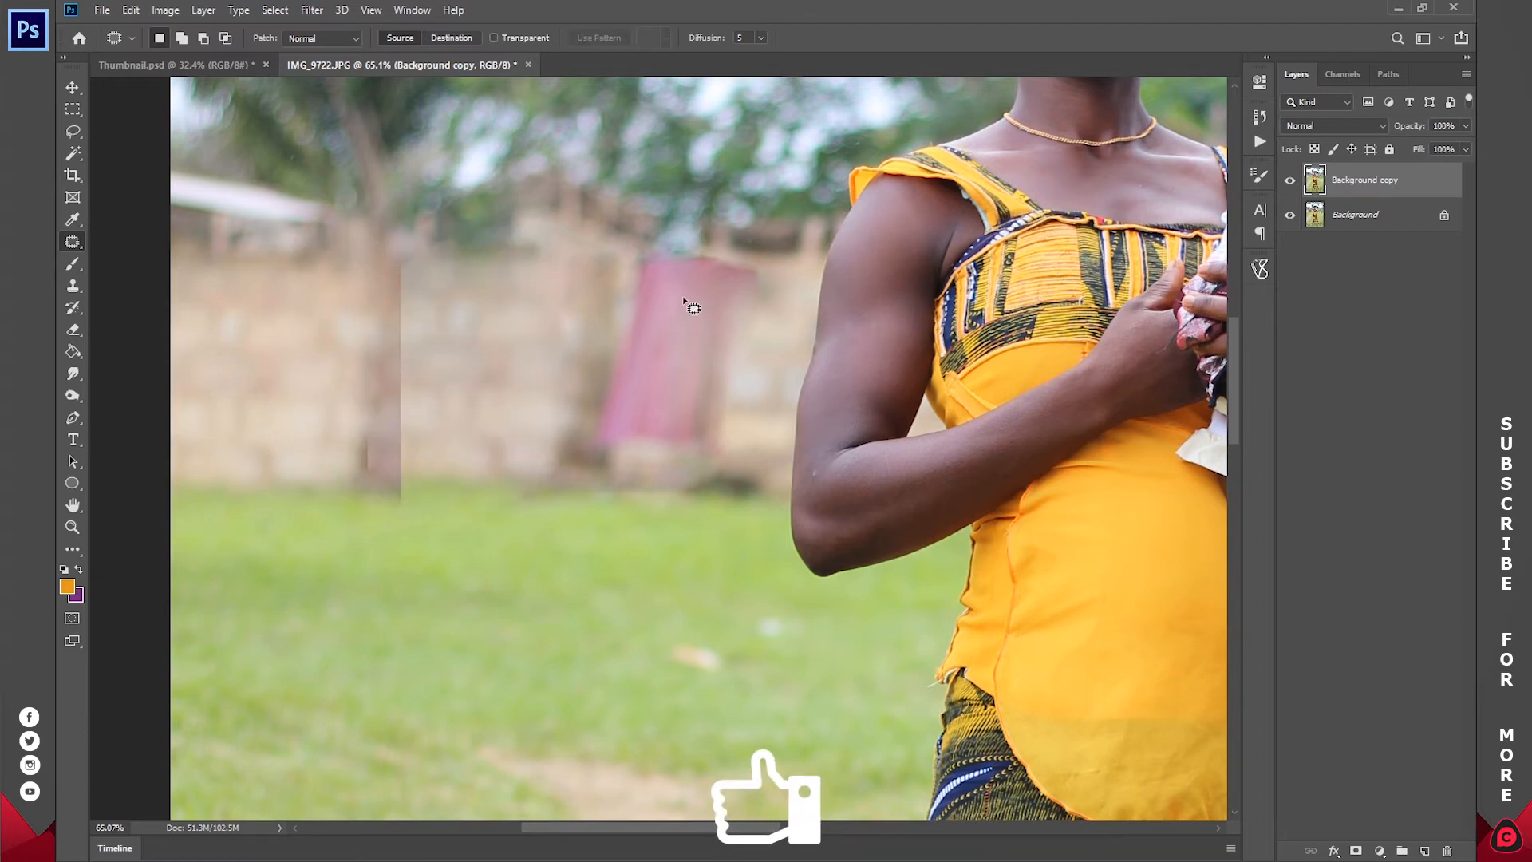
{"action": "mouse_move", "coordinate": [650, 253]}
{"action": "left_mouse_down"}
{"action": "mouse_move", "coordinate": [605, 308]}
{"action": "mouse_move", "coordinate": [583, 410]}
{"action": "mouse_move", "coordinate": [613, 491]}
{"action": "mouse_move", "coordinate": [713, 475]}
{"action": "mouse_move", "coordinate": [773, 363]}
{"action": "mouse_move", "coordinate": [779, 292]}
{"action": "mouse_move", "coordinate": [747, 258]}
{"action": "mouse_move", "coordinate": [691, 245]}
{"action": "mouse_move", "coordinate": [606, 326]}
{"action": "mouse_move", "coordinate": [277, 325]}
{"action": "left_mouse_up"}
{"action": "key", "text": "ctrl+d"}
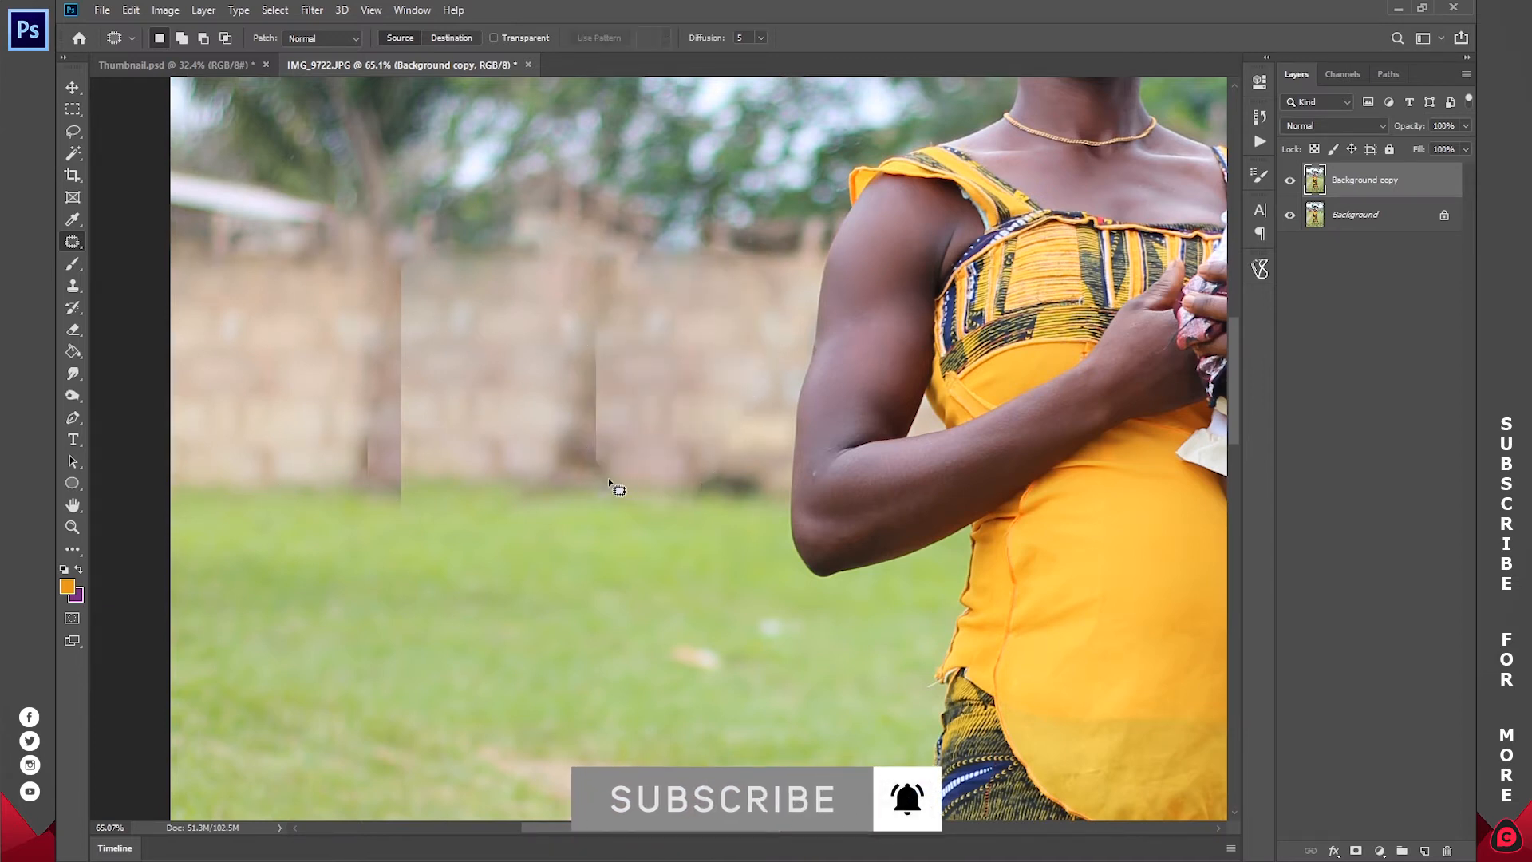
- Sample clean wall with the Healing Brush and paint over the vertical patch seams and the dark spot at the wall's base
{"action": "right_click", "coordinate": [71, 242]}
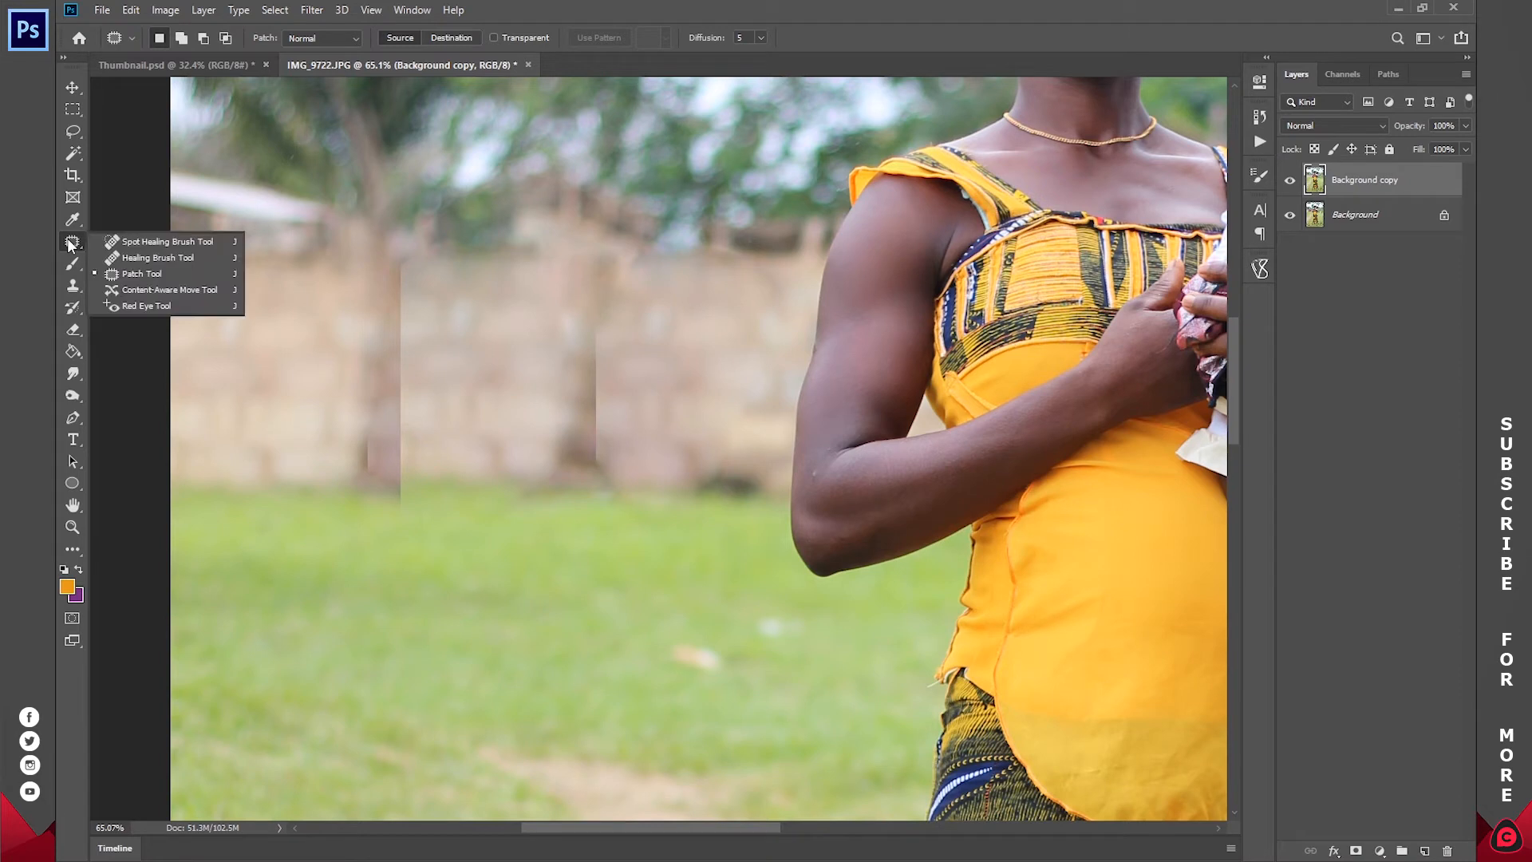
{"action": "left_click", "coordinate": [165, 256]}
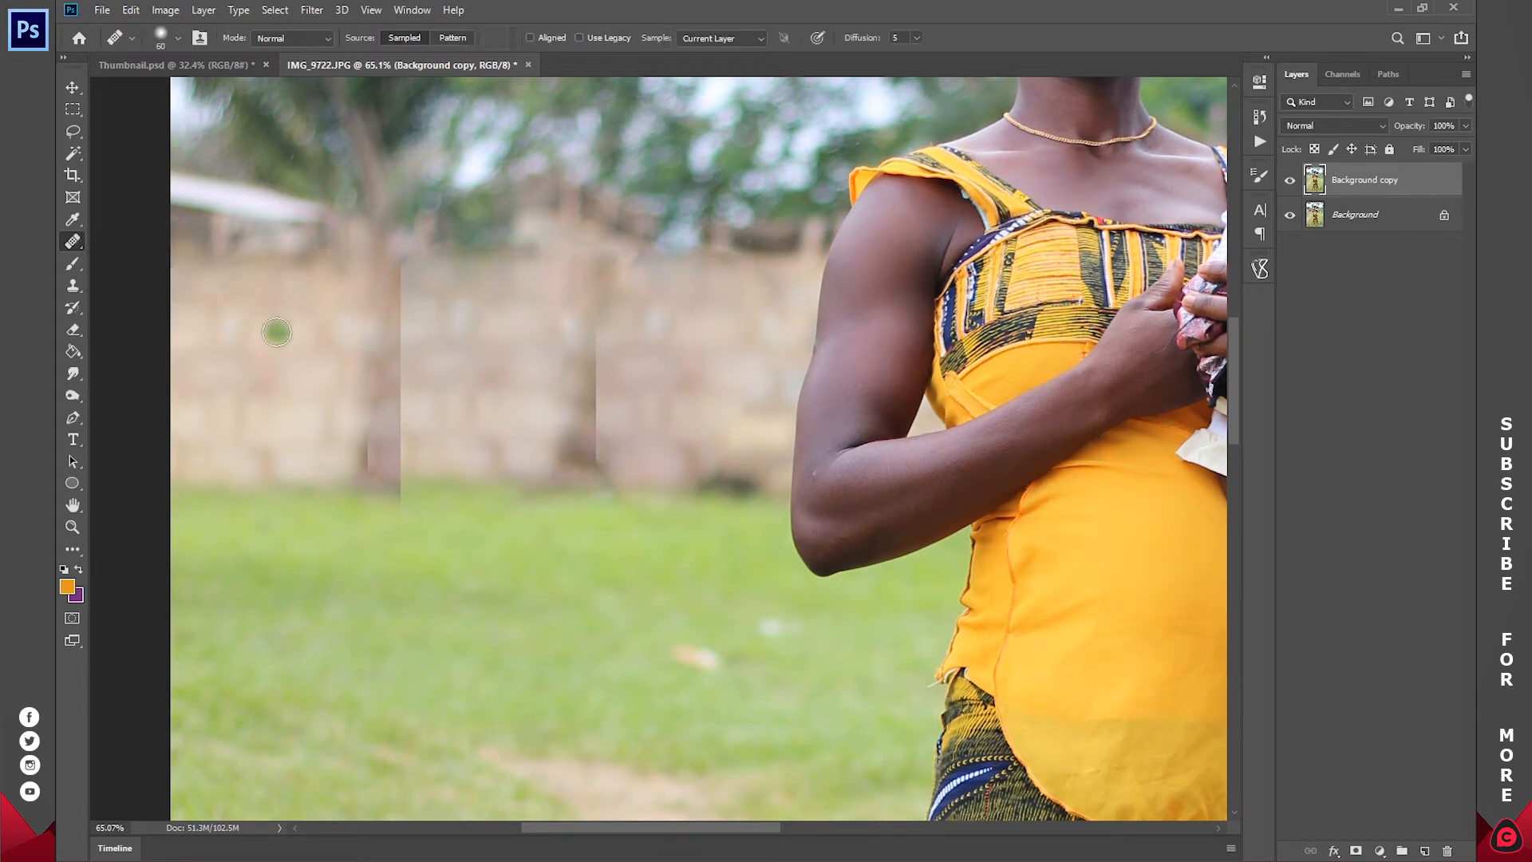
{"action": "left_click", "coordinate": [257, 303], "text": "alt"}
{"action": "mouse_move", "coordinate": [405, 267]}
{"action": "left_mouse_down"}
{"action": "mouse_move", "coordinate": [413, 473]}
{"action": "mouse_move", "coordinate": [371, 462]}
{"action": "mouse_move", "coordinate": [414, 482]}
{"action": "mouse_move", "coordinate": [359, 469]}
{"action": "left_mouse_up"}
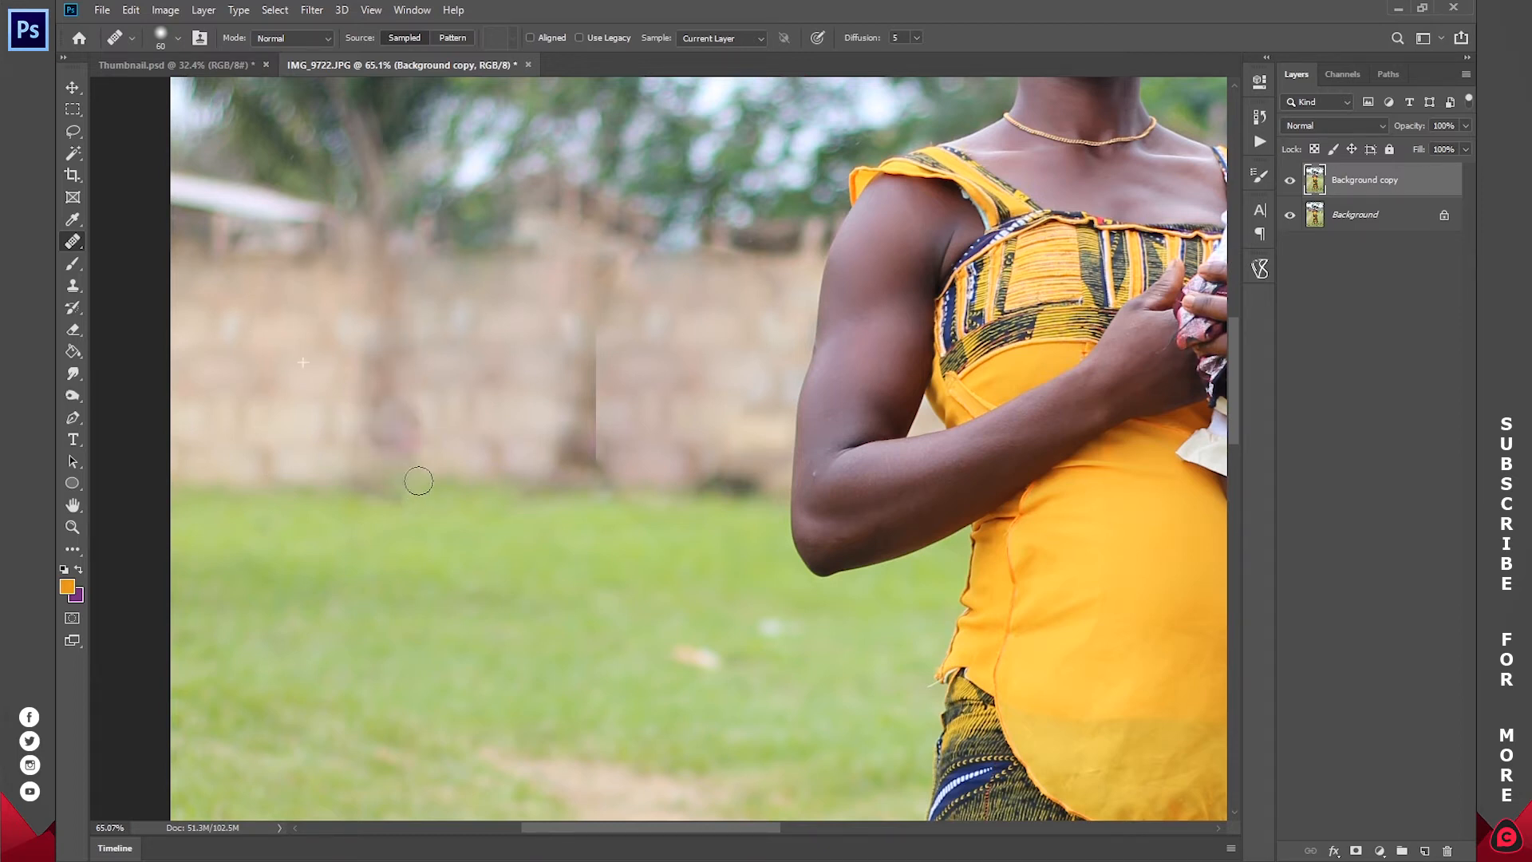
{"action": "mouse_move", "coordinate": [591, 328]}
{"action": "left_mouse_down"}
{"action": "mouse_move", "coordinate": [581, 376]}
{"action": "mouse_move", "coordinate": [608, 418]}
{"action": "mouse_move", "coordinate": [607, 459]}
{"action": "mouse_move", "coordinate": [616, 261]}
{"action": "mouse_move", "coordinate": [602, 305]}
{"action": "mouse_move", "coordinate": [594, 288]}
{"action": "left_mouse_up"}
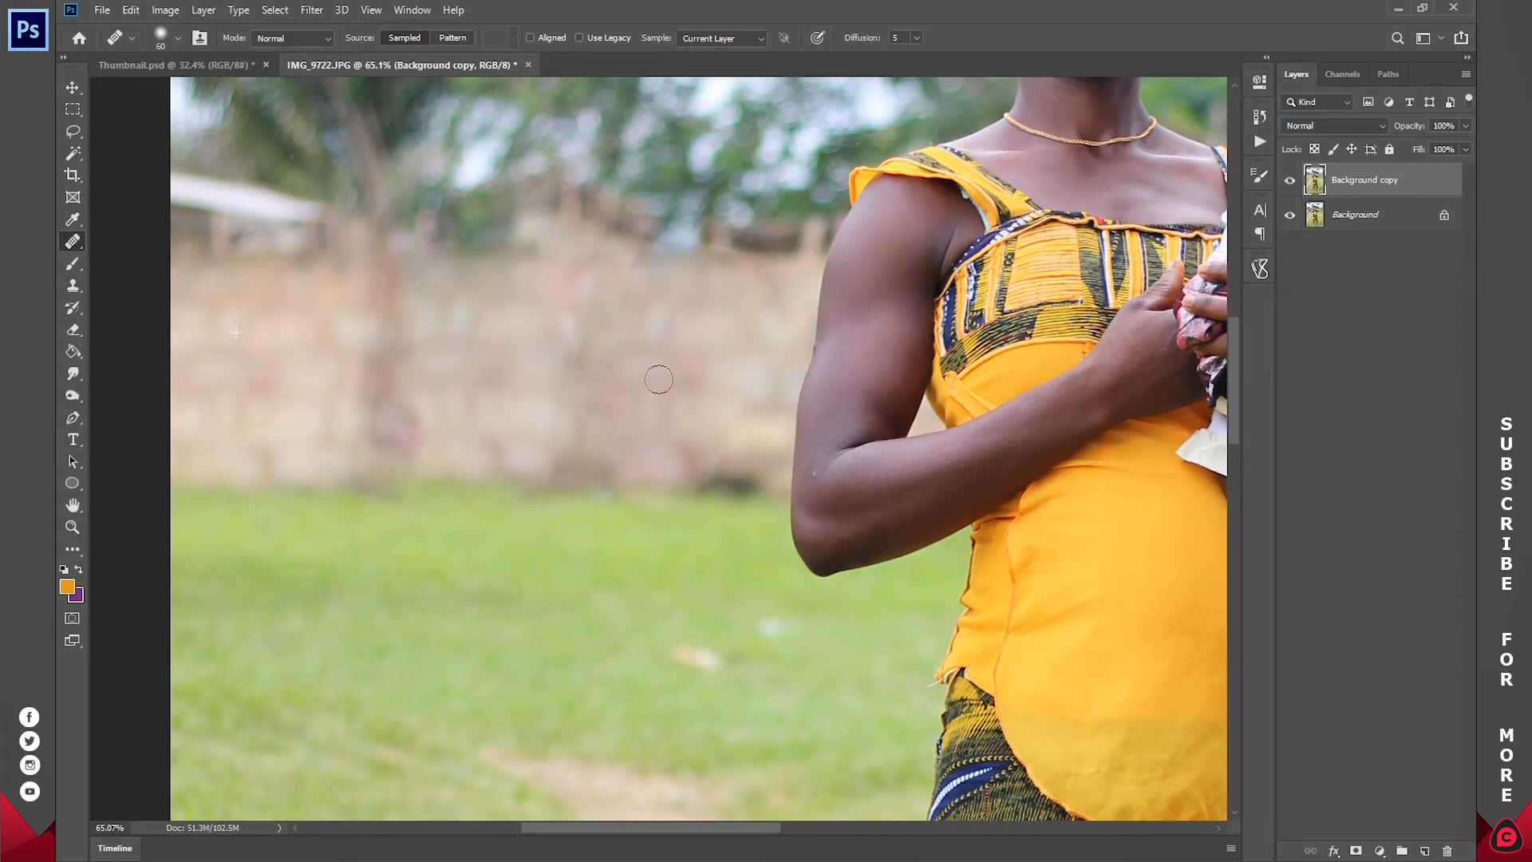
{"action": "mouse_move", "coordinate": [707, 471]}
{"action": "left_mouse_down"}
{"action": "mouse_move", "coordinate": [747, 472]}
{"action": "mouse_move", "coordinate": [716, 475]}
{"action": "left_mouse_up"}
- Paint over the leftover dark column and pinkish blotch on the wall with the content-aware Spot Healing Brush
{"action": "key", "text": "z"}
{"action": "left_click", "coordinate": [563, 38]}
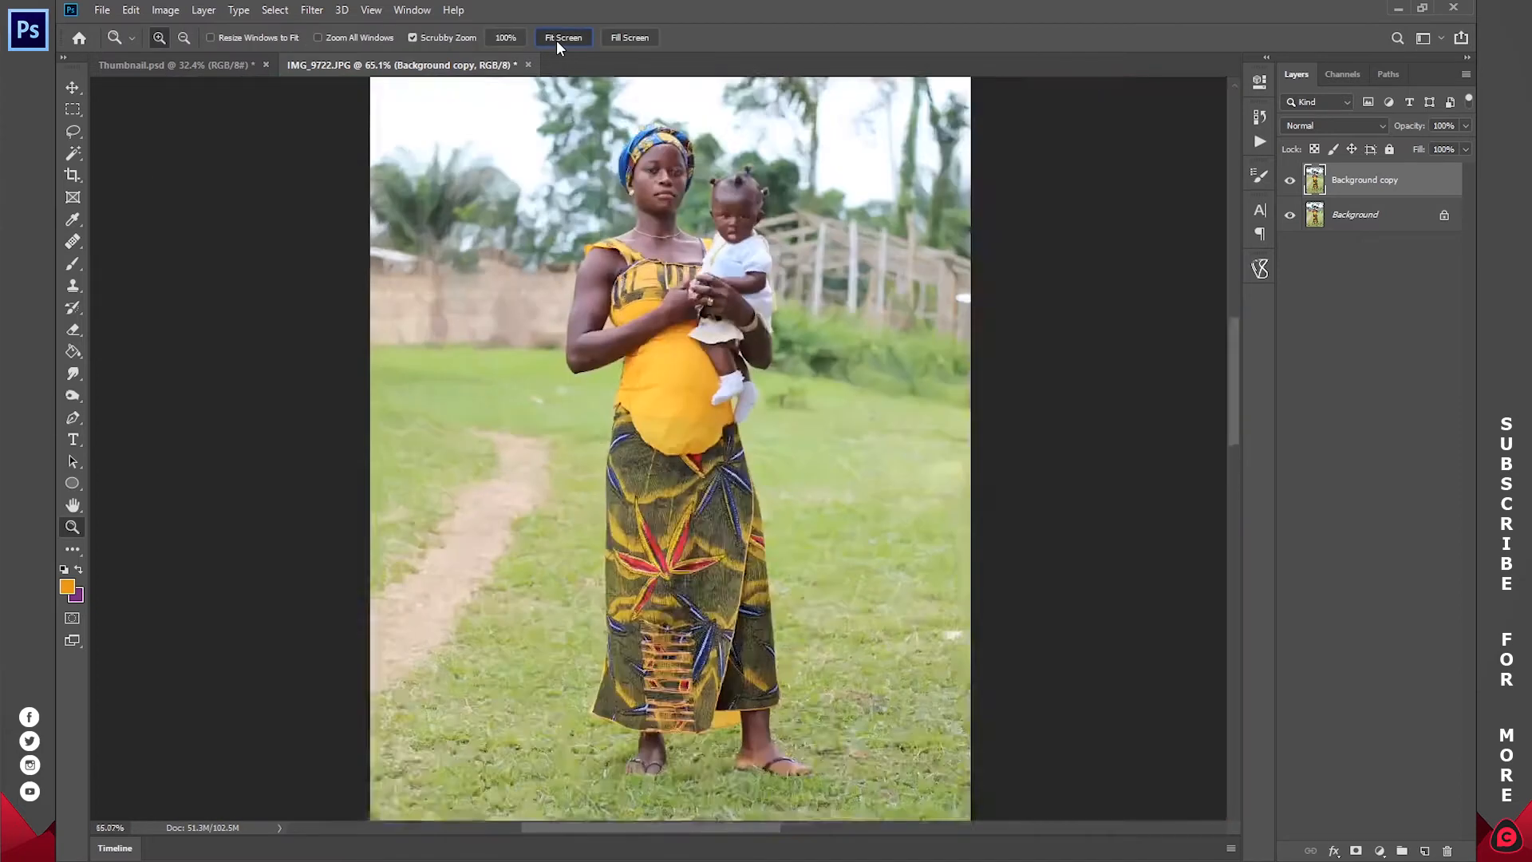
{"action": "left_click_drag", "start_coordinate": [456, 326], "coordinate": [524, 363]}
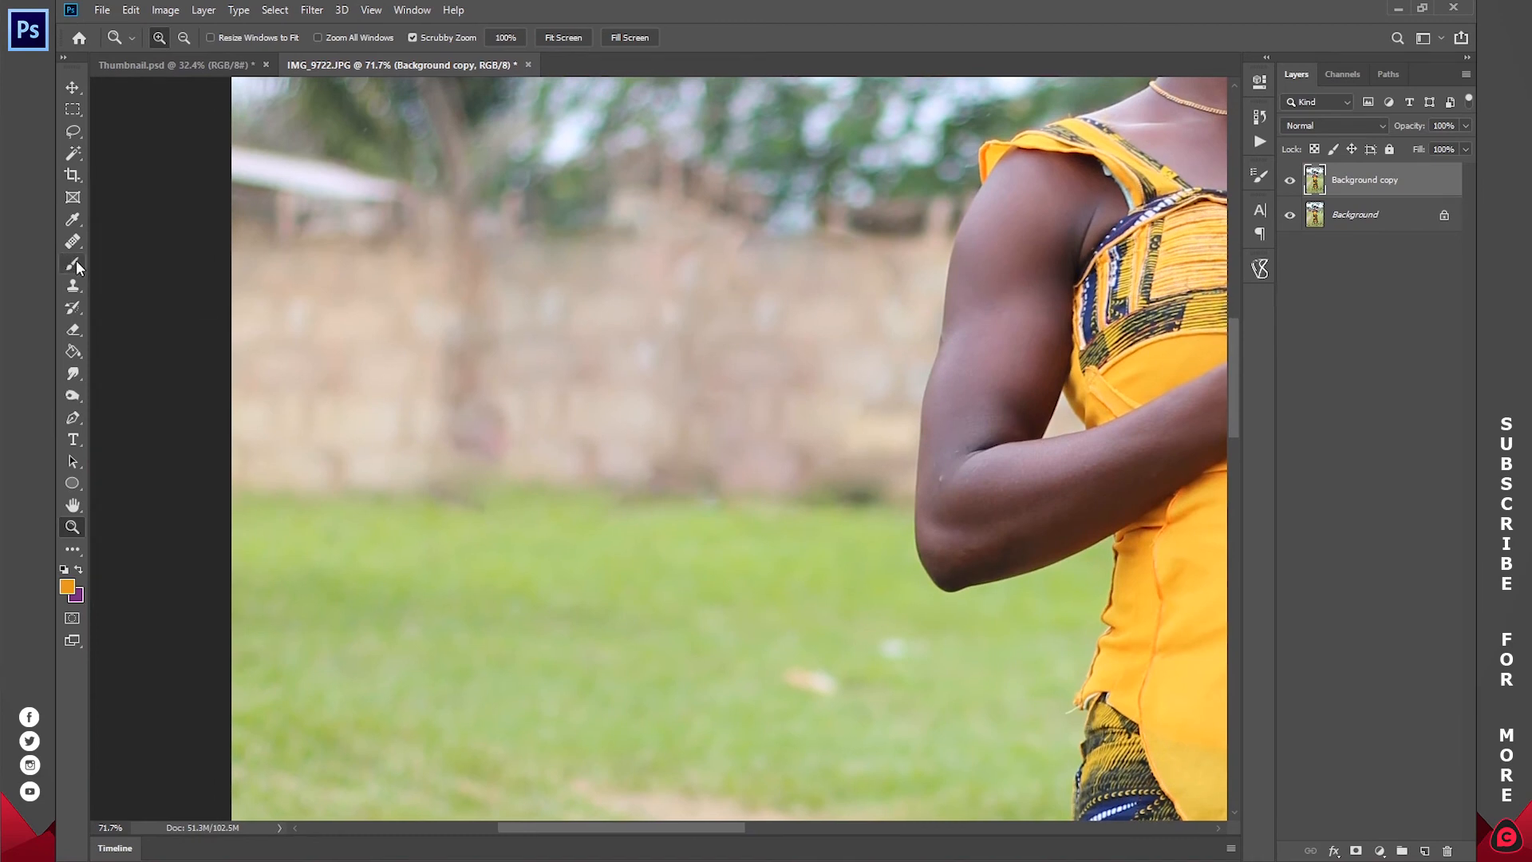
{"action": "left_click", "coordinate": [83, 241]}
{"action": "left_click", "coordinate": [140, 246]}
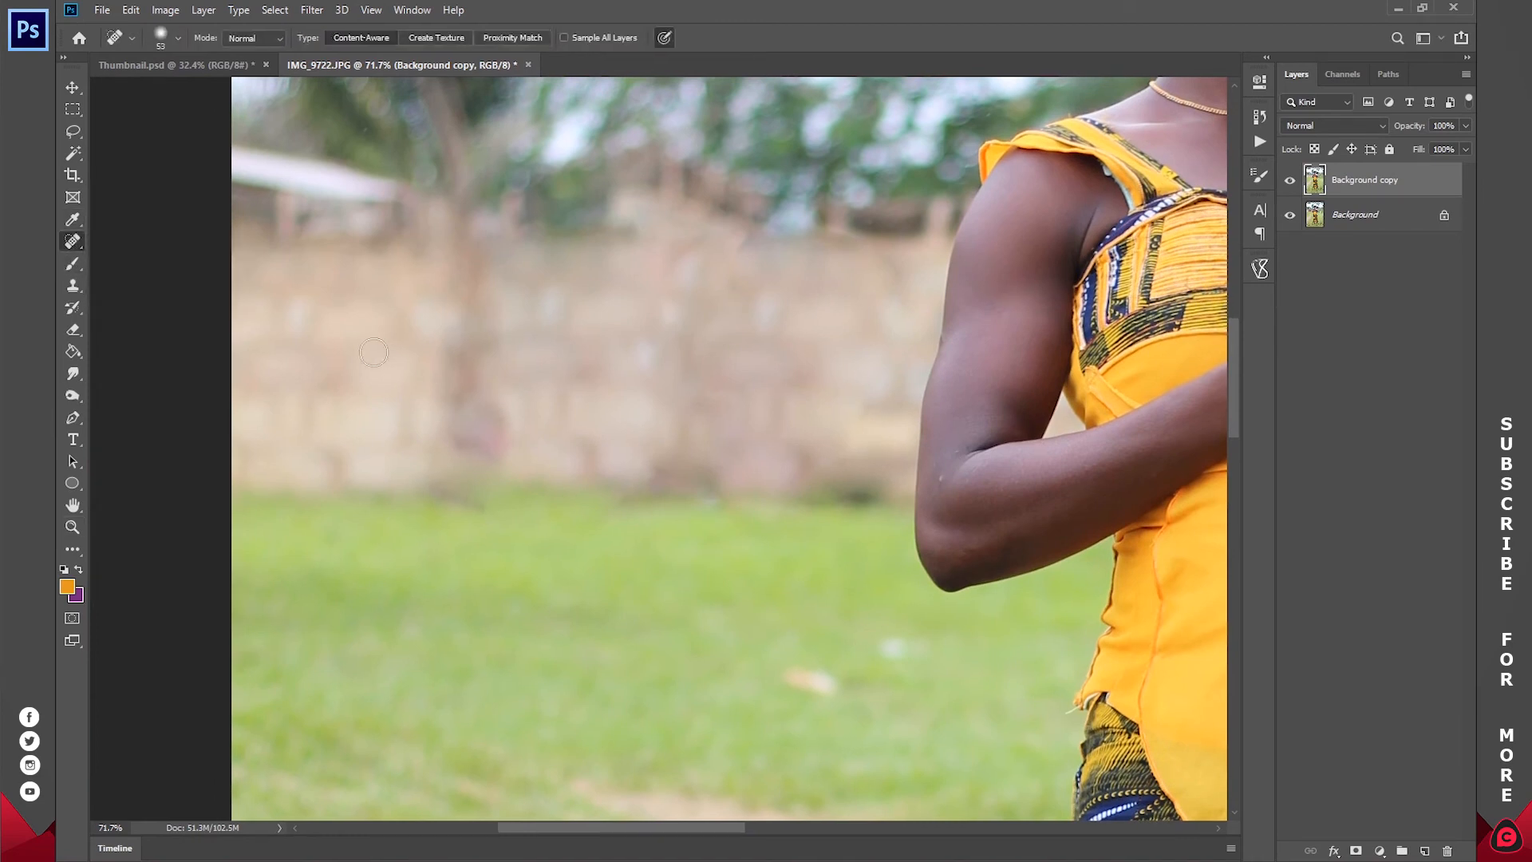
{"action": "mouse_move", "coordinate": [480, 292]}
{"action": "left_mouse_down"}
{"action": "mouse_move", "coordinate": [451, 428]}
{"action": "mouse_move", "coordinate": [449, 365]}
{"action": "mouse_move", "coordinate": [479, 356]}
{"action": "mouse_move", "coordinate": [502, 431]}
{"action": "left_mouse_up"}
- Show the whole photo and toggle the Background copy layer's visibility to compare the retouched wall and grass with the original
{"action": "left_click", "coordinate": [72, 527]}
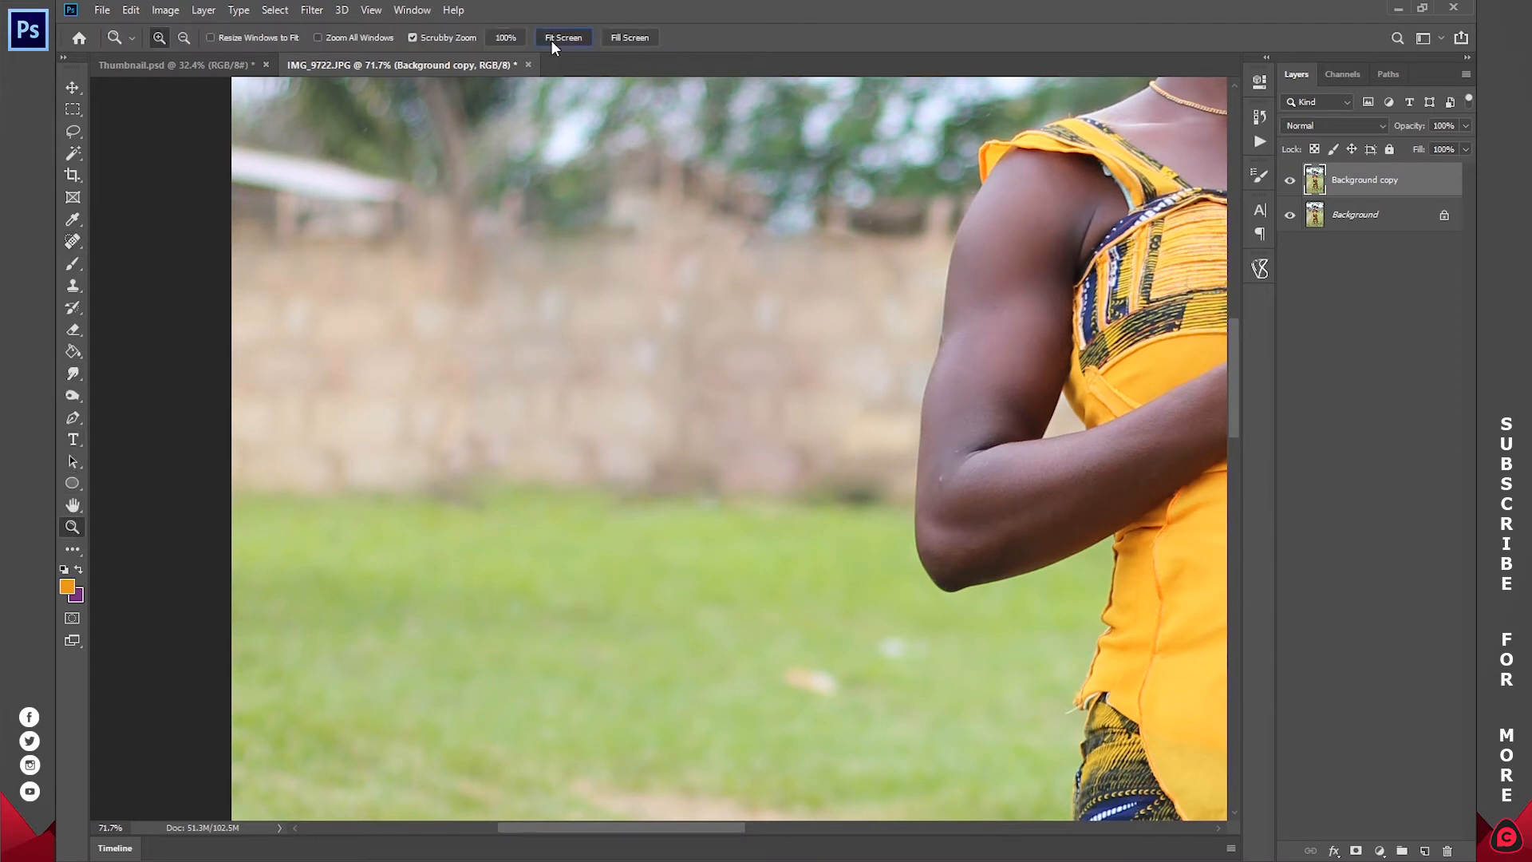
{"action": "left_click", "coordinate": [552, 38]}
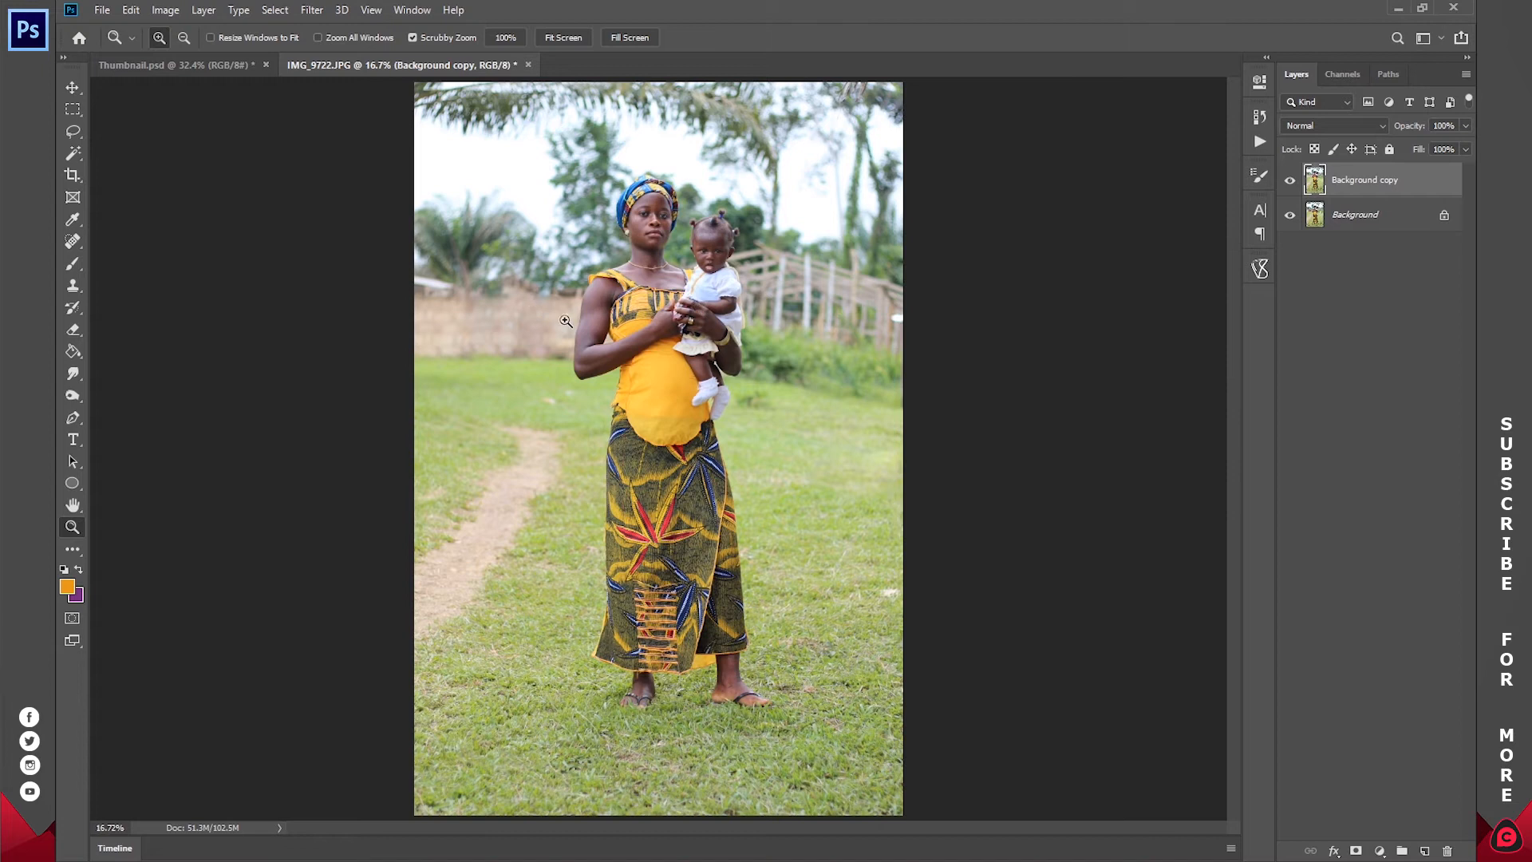
{"action": "left_click", "coordinate": [1291, 183]}
{"action": "left_click", "coordinate": [1291, 183]}
{"action": "left_click", "coordinate": [1290, 183]}
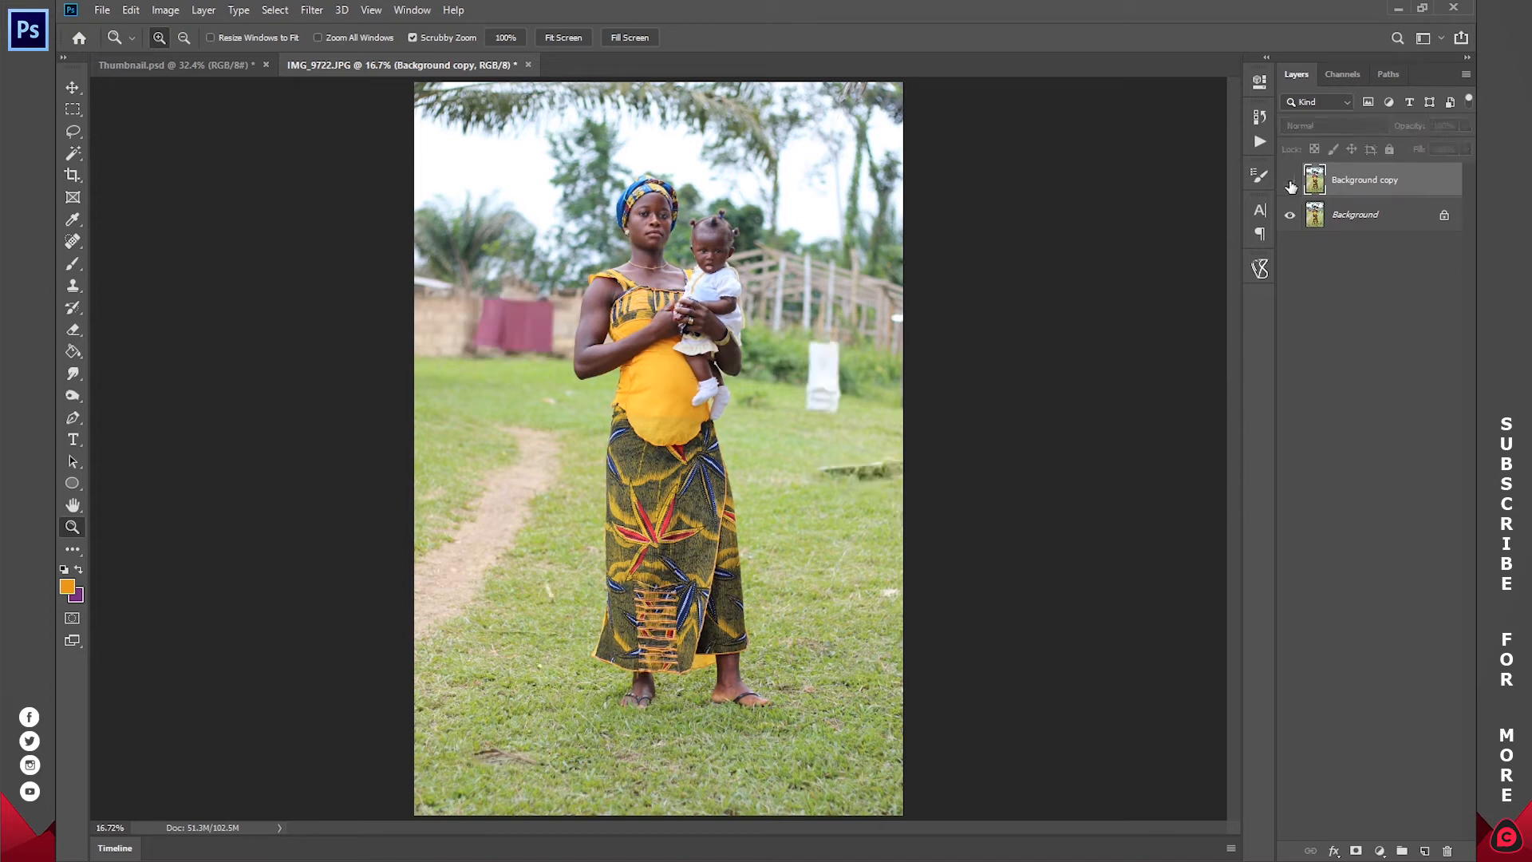
{"action": "left_click", "coordinate": [1291, 183]}
{"action": "left_click", "coordinate": [1293, 183]}
{"action": "left_click", "coordinate": [1293, 184]}
{"action": "left_click", "coordinate": [1293, 185]}
{"action": "left_click", "coordinate": [1291, 182]}
- Remove the small pale litter on the grass beside the woman's elbow with the Spot Healing Brush and compare with the original
{"action": "key", "text": "j"}
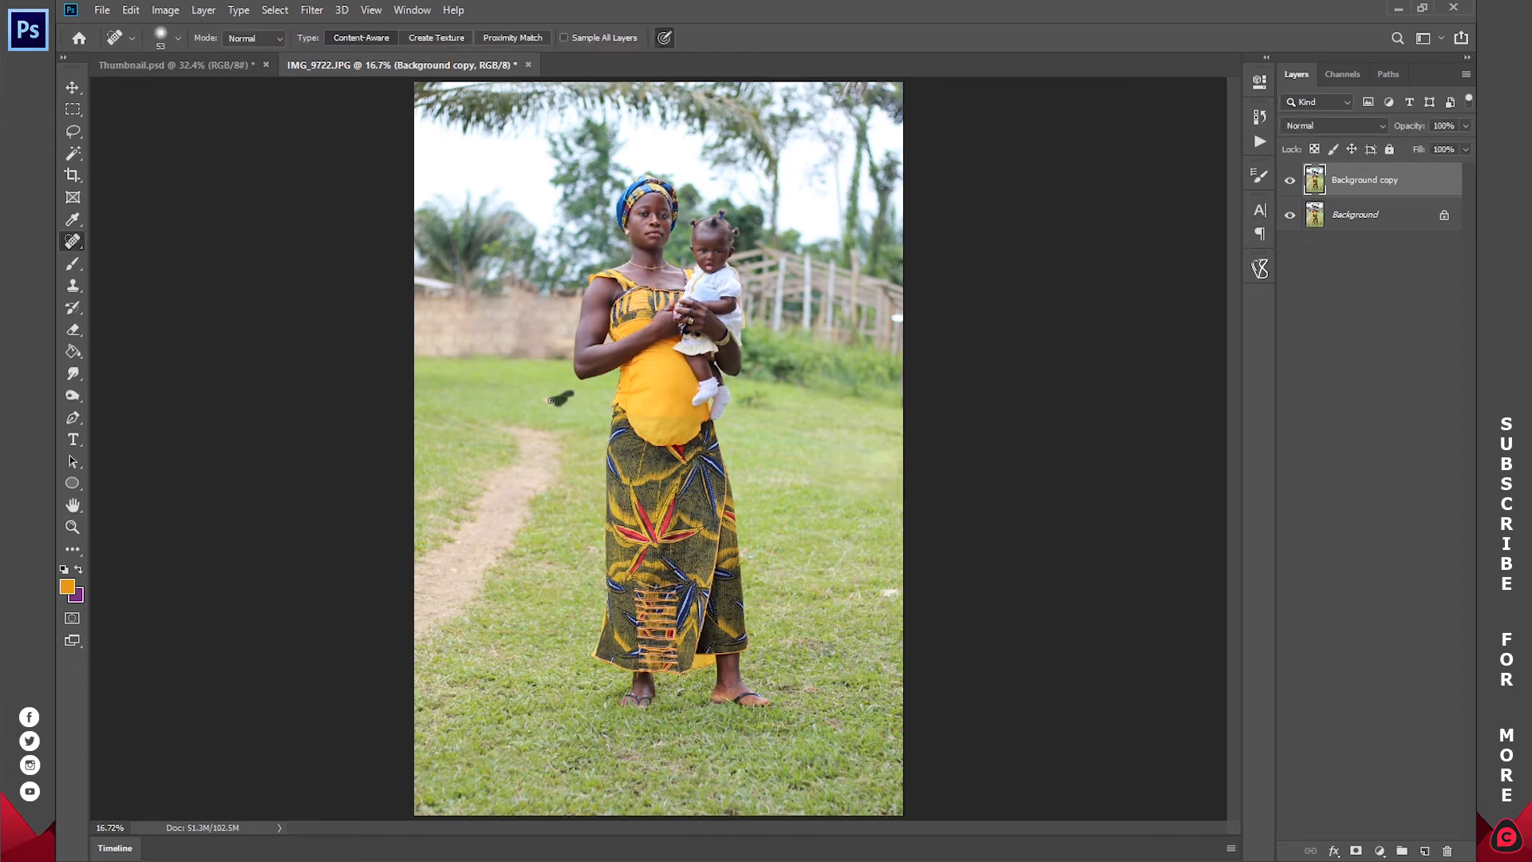
{"action": "left_click_drag", "start_coordinate": [572, 396], "coordinate": [574, 396]}
{"action": "left_click", "coordinate": [1294, 179]}
{"action": "left_click", "coordinate": [1294, 183]}
- Duplicate the retouched Background copy layer and open the Camera Raw Filter on the duplicate
{"action": "key", "text": "ctrl+j"}
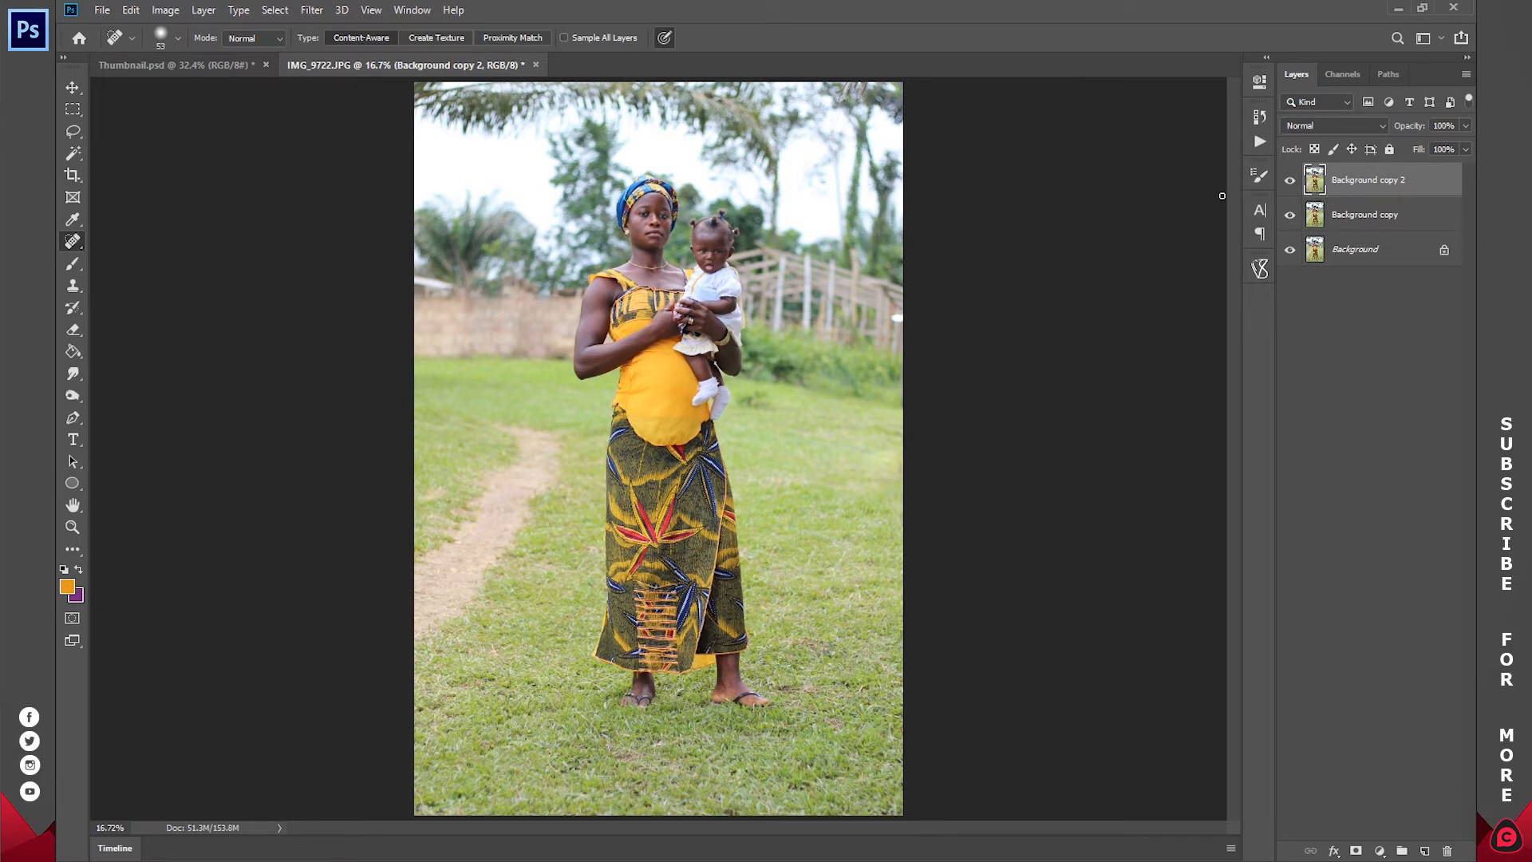
{"action": "left_click", "coordinate": [314, 10]}
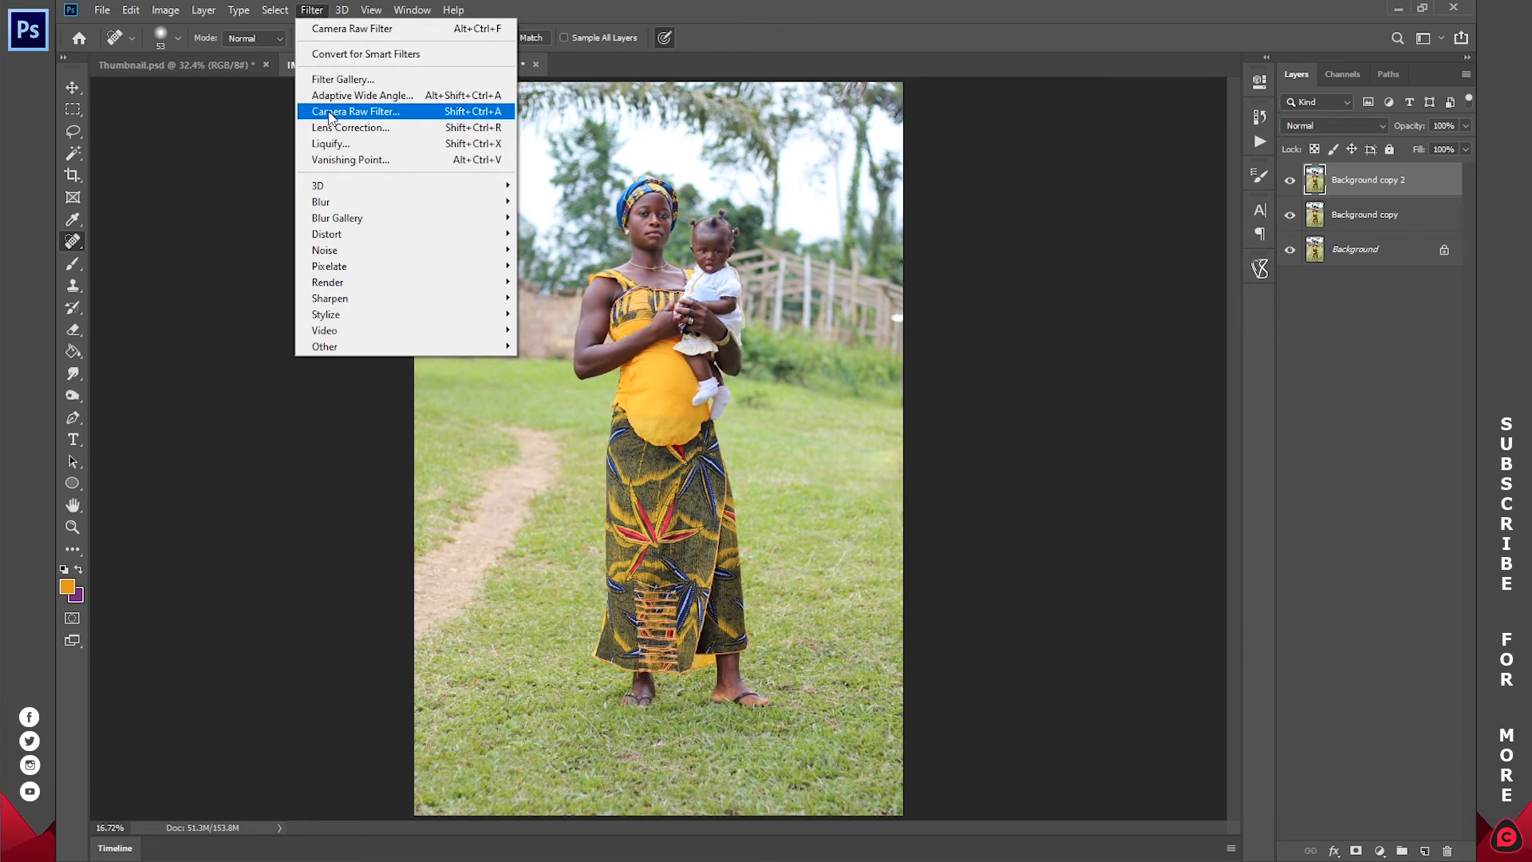
{"action": "left_click", "coordinate": [372, 116]}
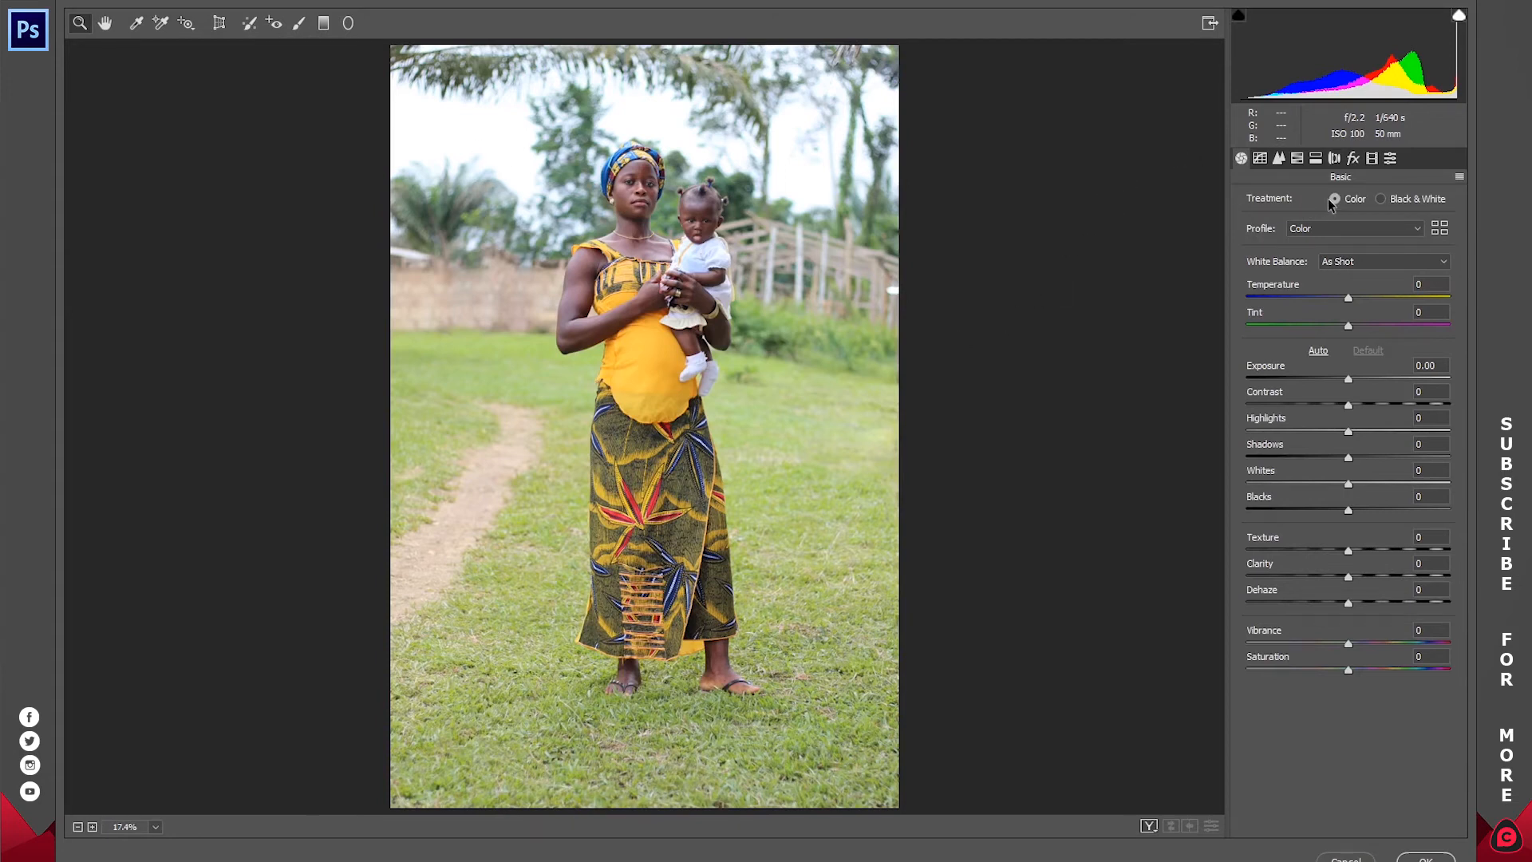
- In the Camera Raw calibration settings, set the Blue Primary saturation to +30 and the Green Primary saturation to +10
{"action": "left_click", "coordinate": [1372, 159]}
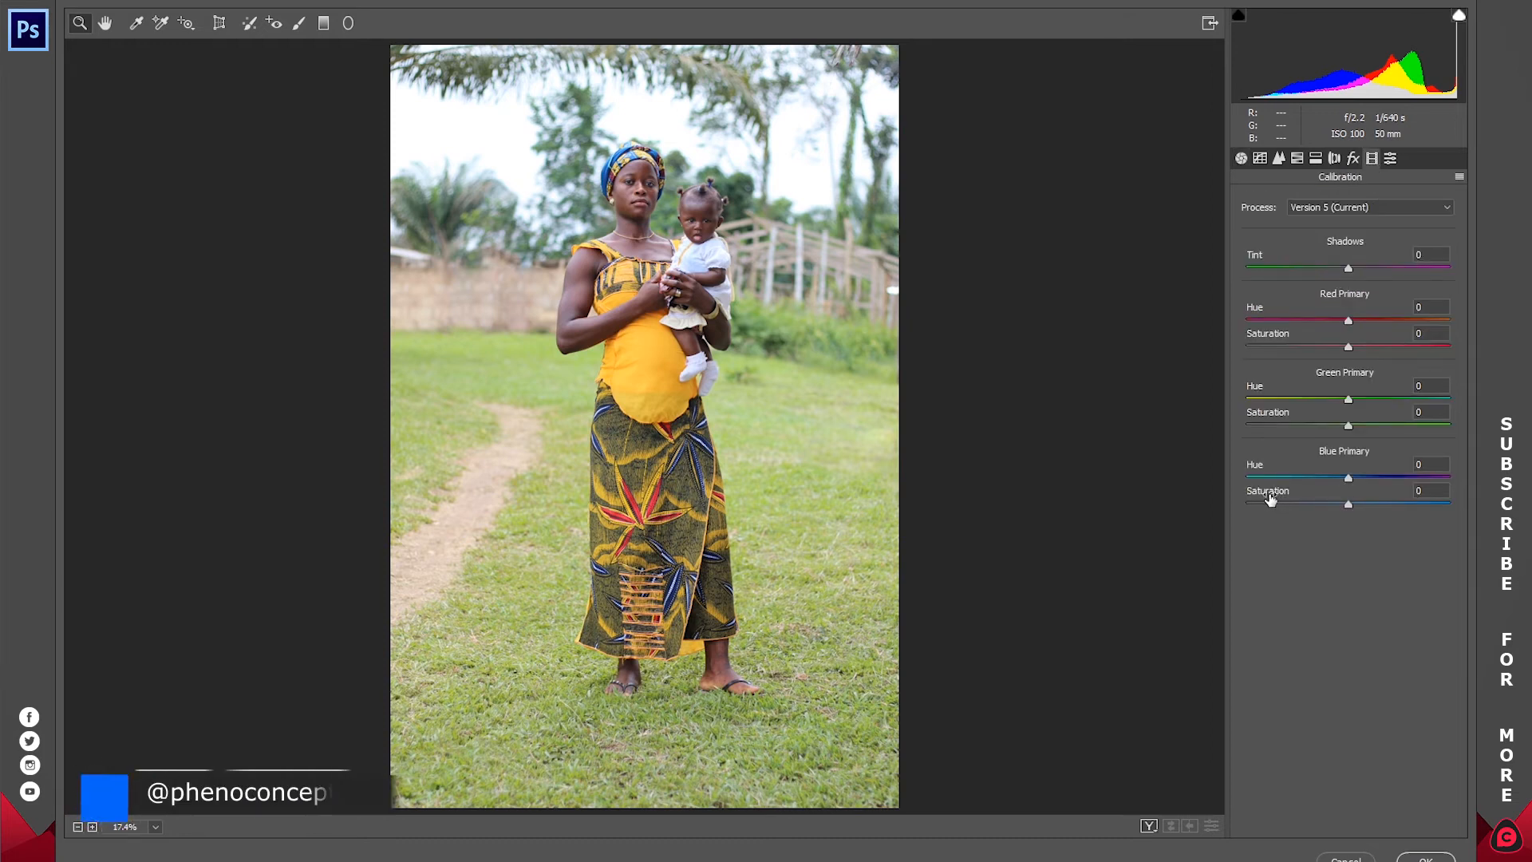
{"action": "left_click_drag", "start_coordinate": [1352, 501], "coordinate": [1387, 520]}
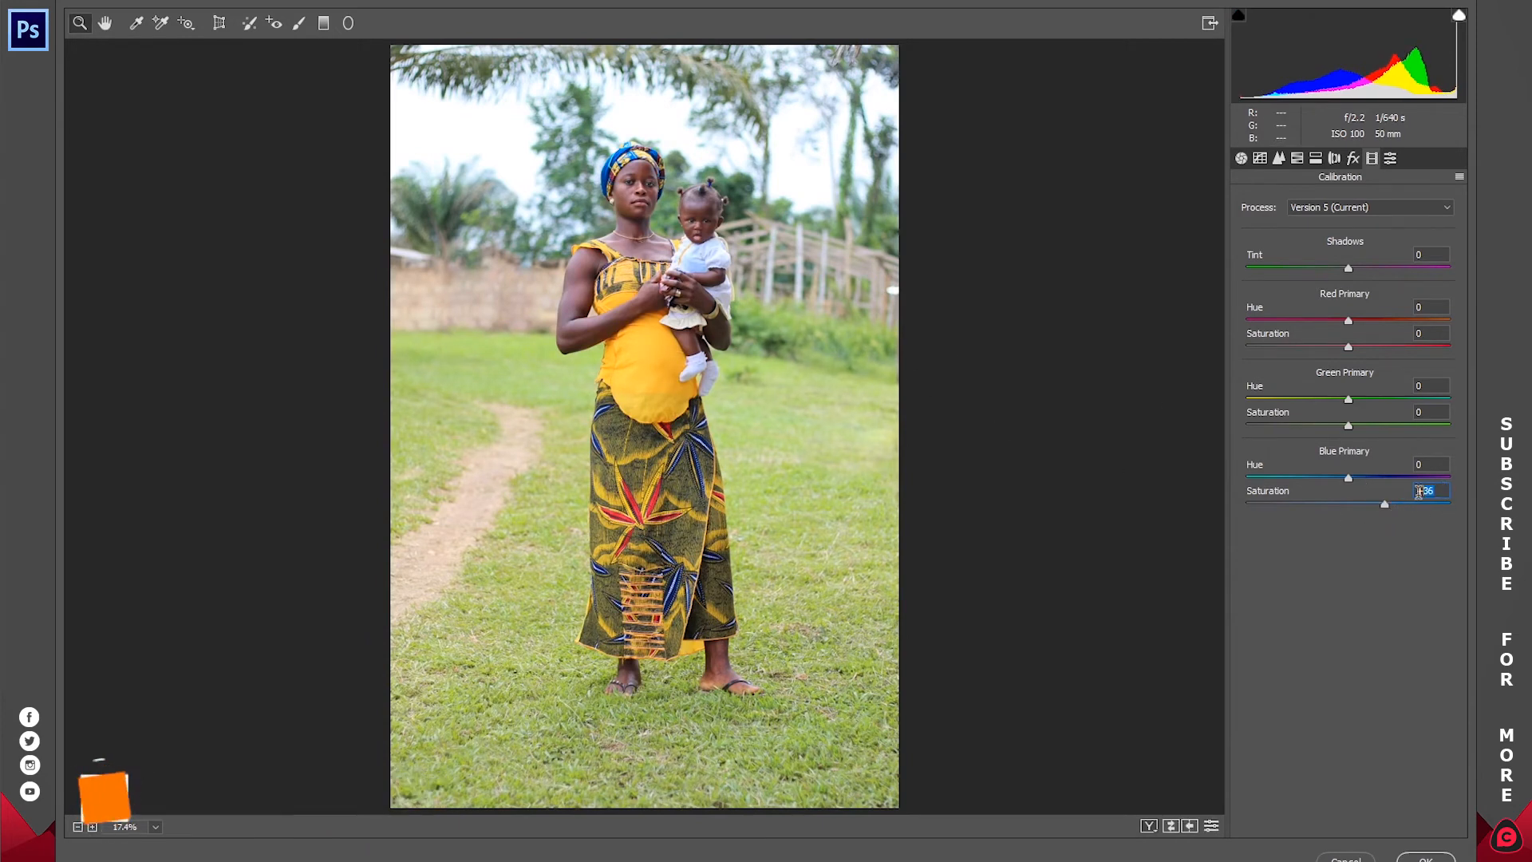
{"action": "type", "text": "30"}
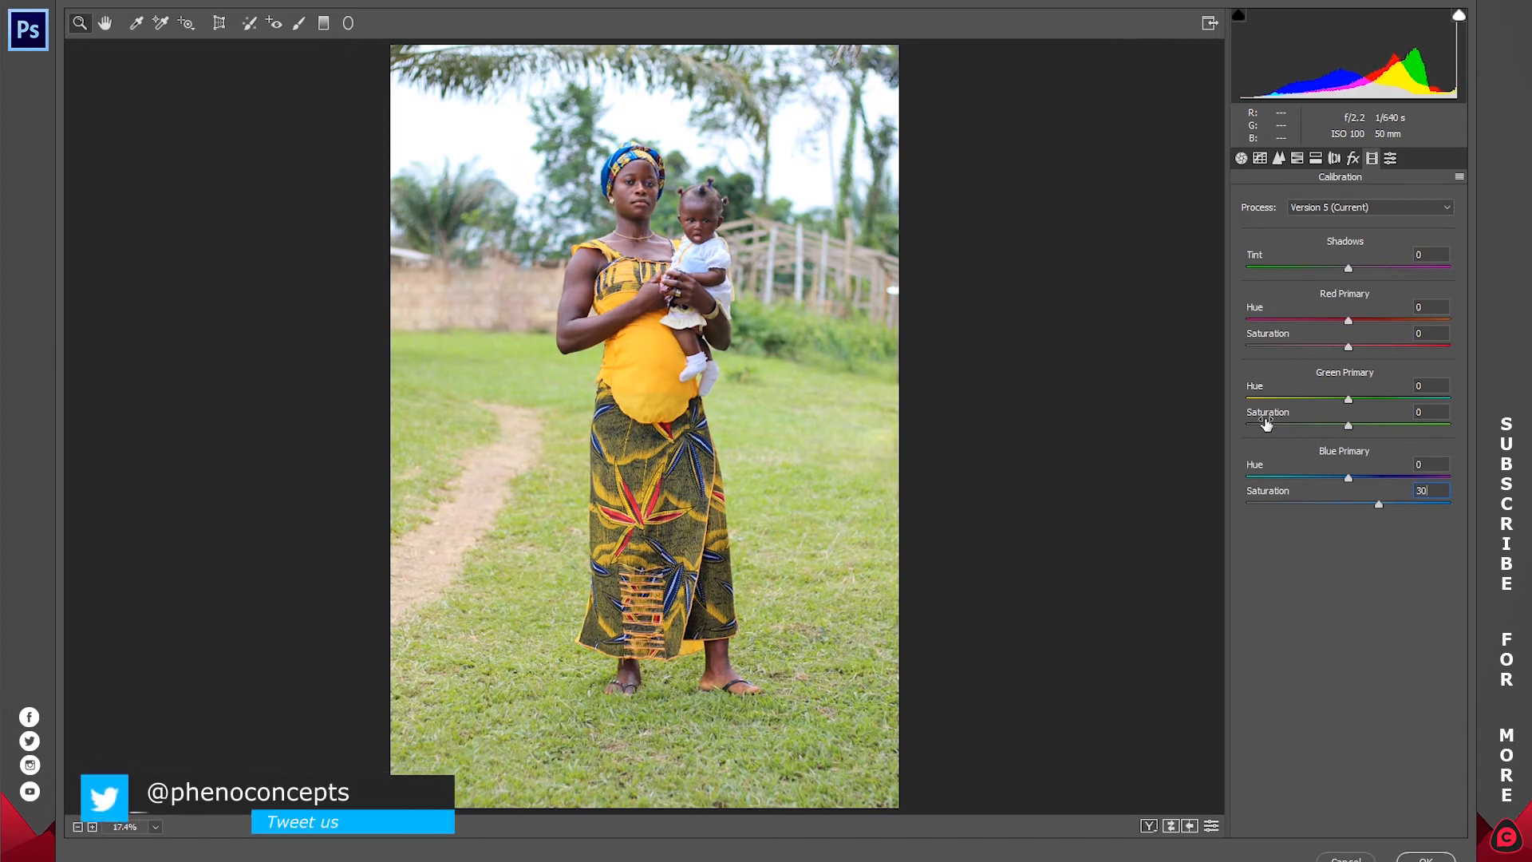
{"action": "left_click_drag", "start_coordinate": [1430, 411], "coordinate": [1387, 420]}
{"action": "type", "text": "30"}
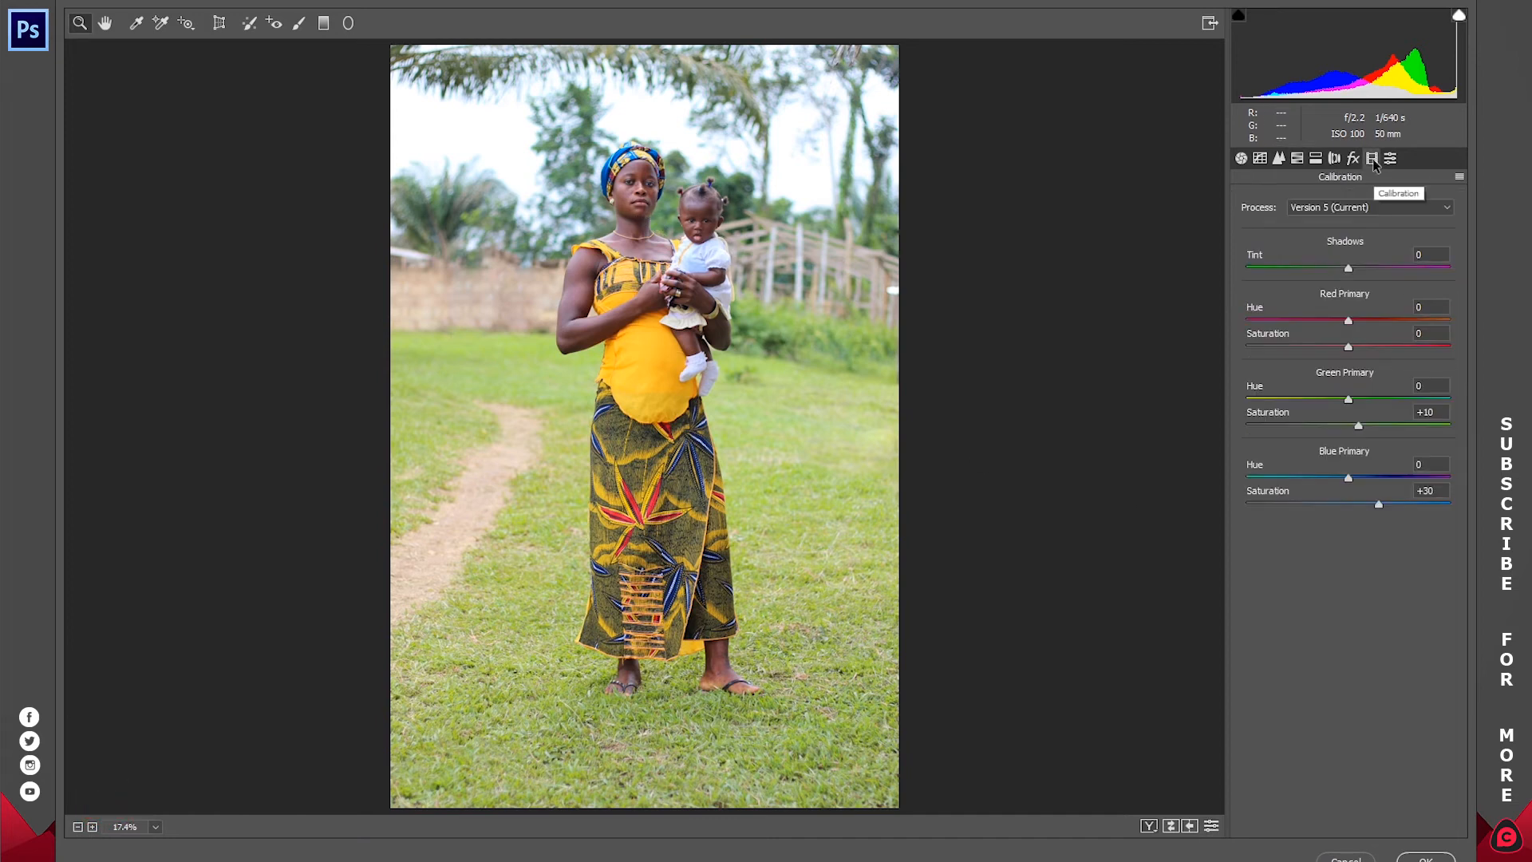
- In the HSL hue adjustments, set Greens to -100, and test a Yellows hue shift before resetting it to 0
{"action": "left_click", "coordinate": [1297, 160]}
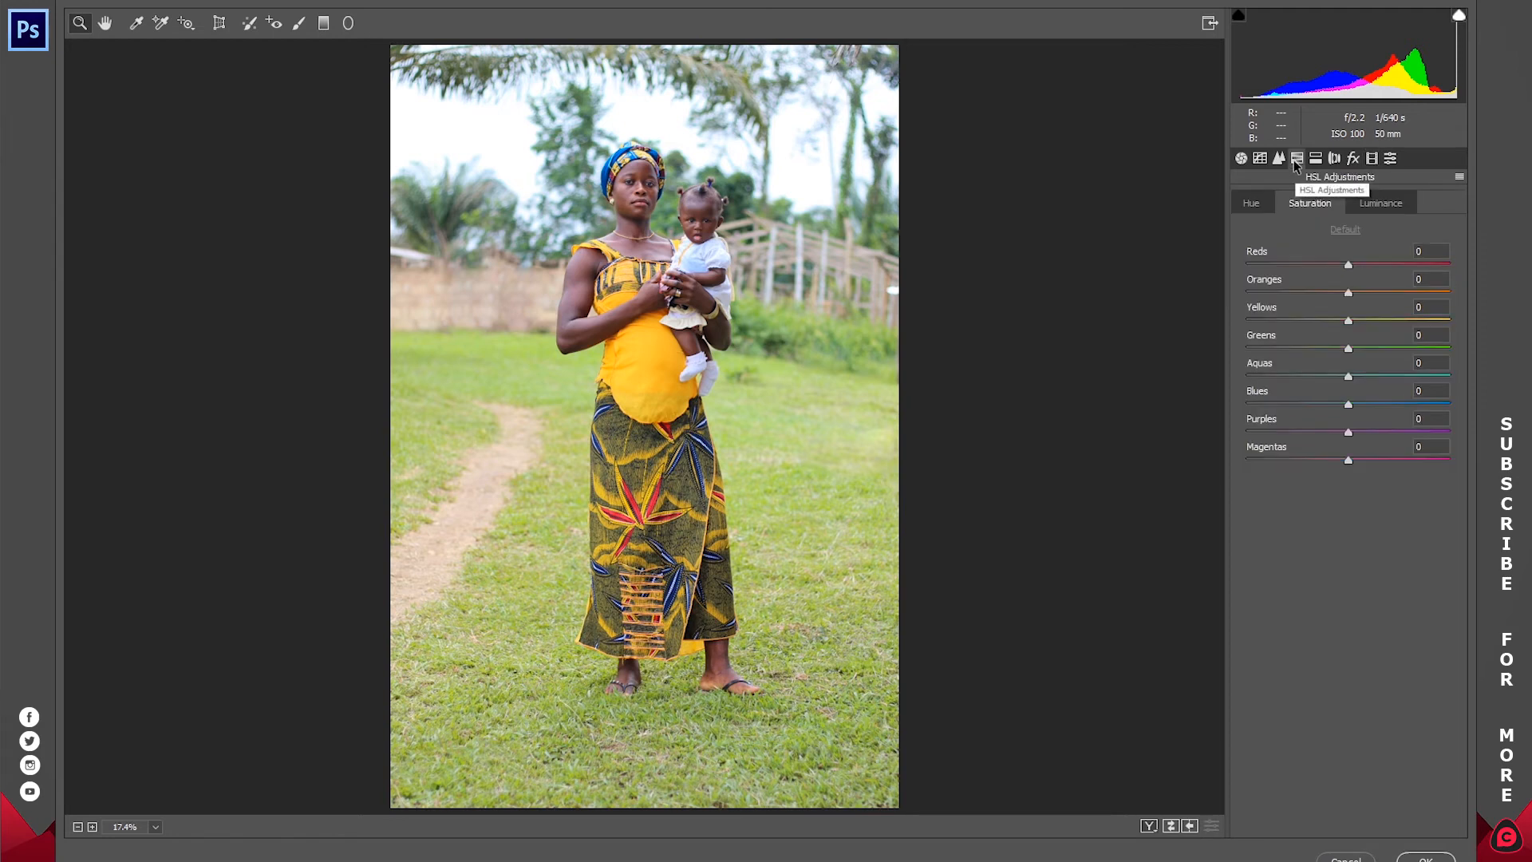
{"action": "left_click", "coordinate": [1253, 206]}
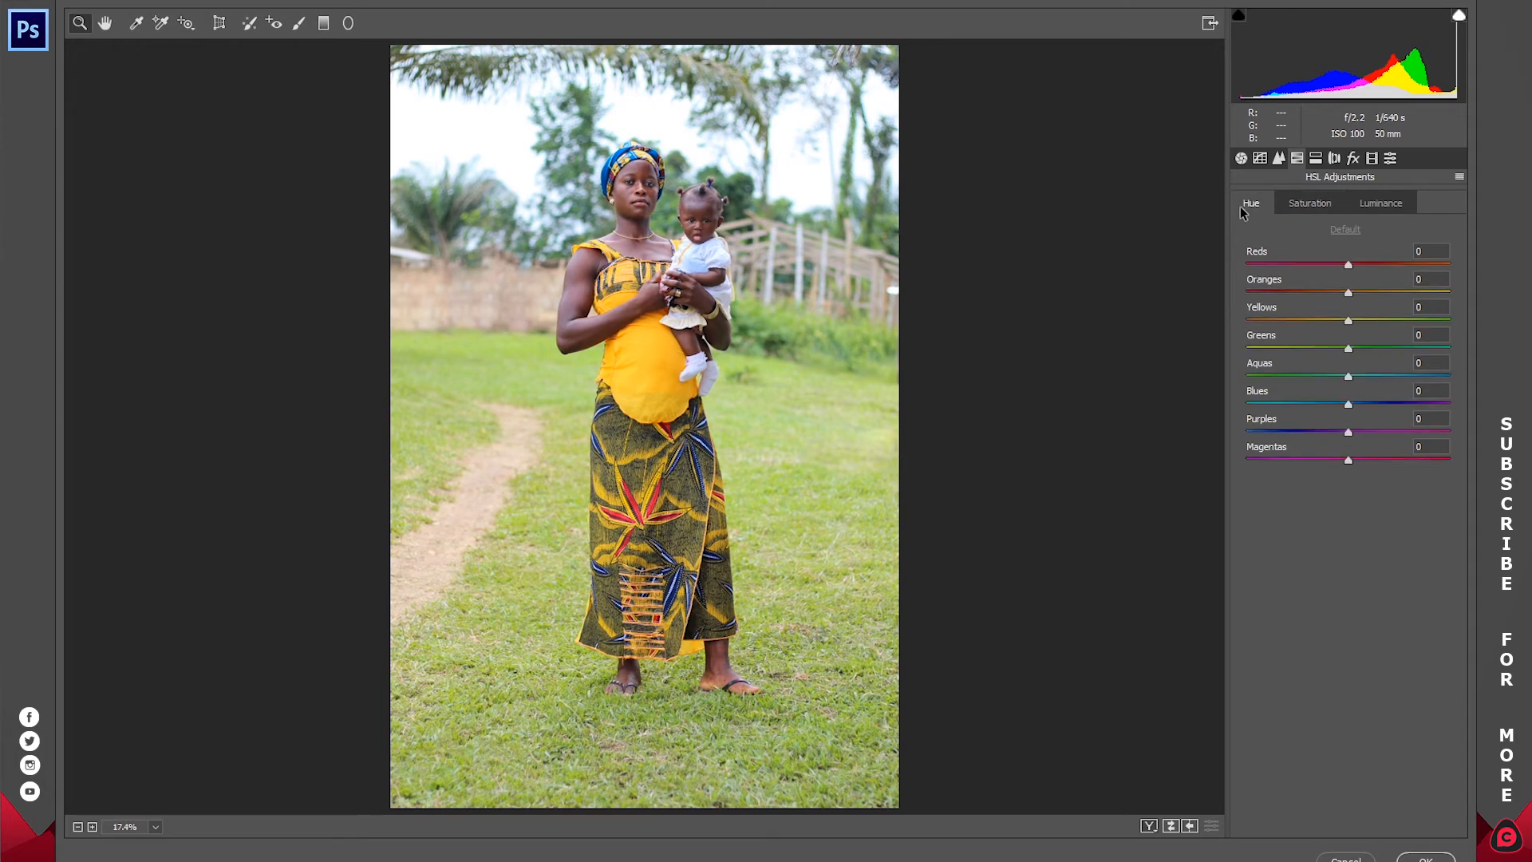
{"action": "left_click", "coordinate": [1252, 203]}
{"action": "left_click_drag", "start_coordinate": [1349, 348], "coordinate": [1372, 348]}
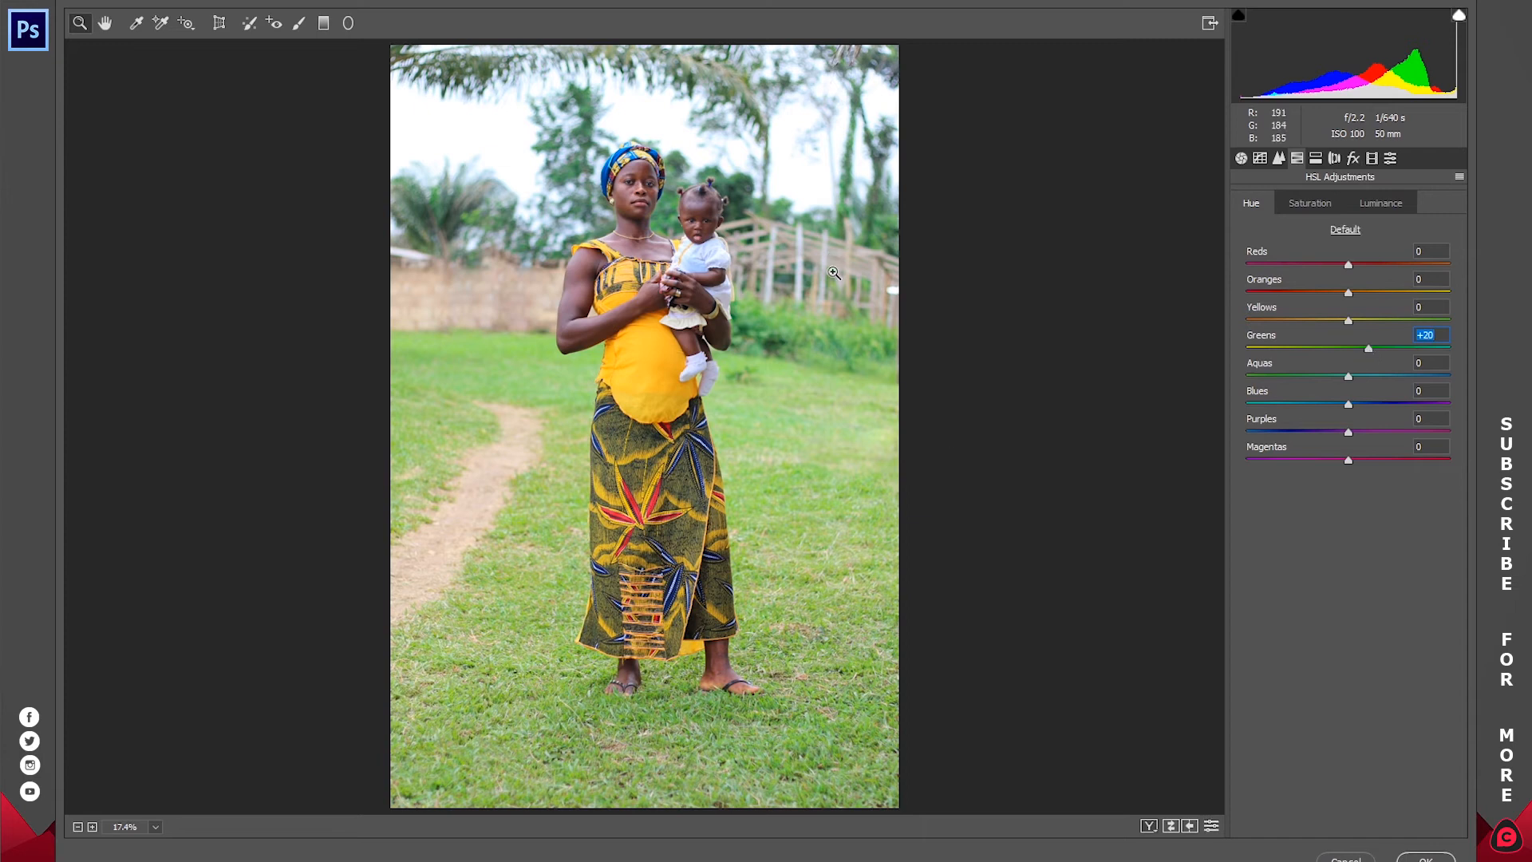
{"action": "left_click_drag", "start_coordinate": [1370, 348], "coordinate": [1225, 356]}
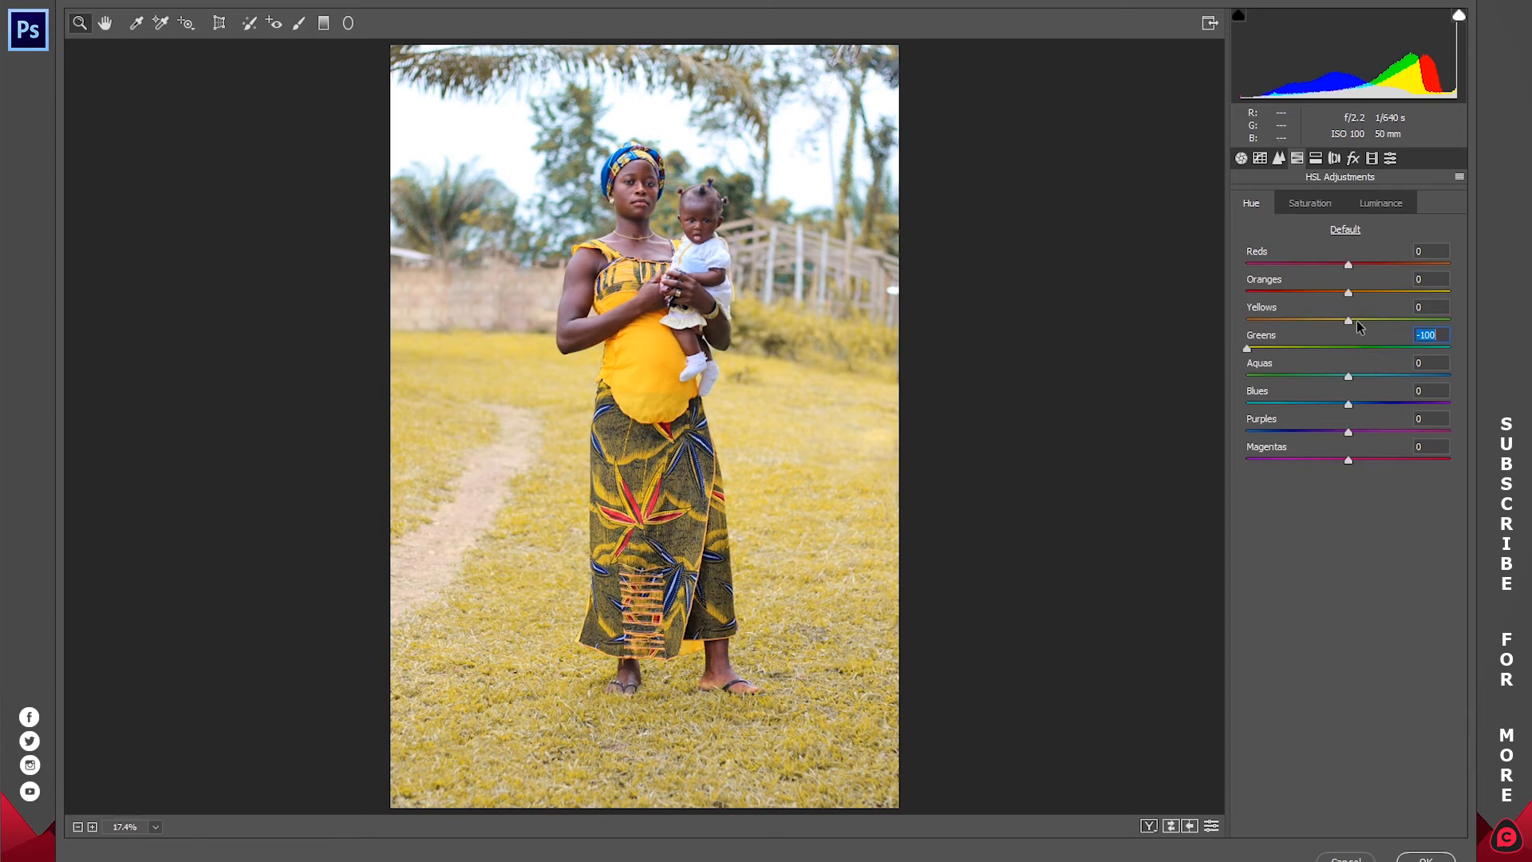
{"action": "mouse_move", "coordinate": [1351, 320]}
{"action": "left_mouse_down"}
{"action": "mouse_move", "coordinate": [1253, 320]}
{"action": "mouse_move", "coordinate": [1324, 326]}
{"action": "left_mouse_up"}
{"action": "double_click", "coordinate": [1341, 327]}
- In the HSL saturation adjustments, set Yellows to +14 and Oranges to -38, judging the skin tones up close
{"action": "left_click", "coordinate": [1309, 206]}
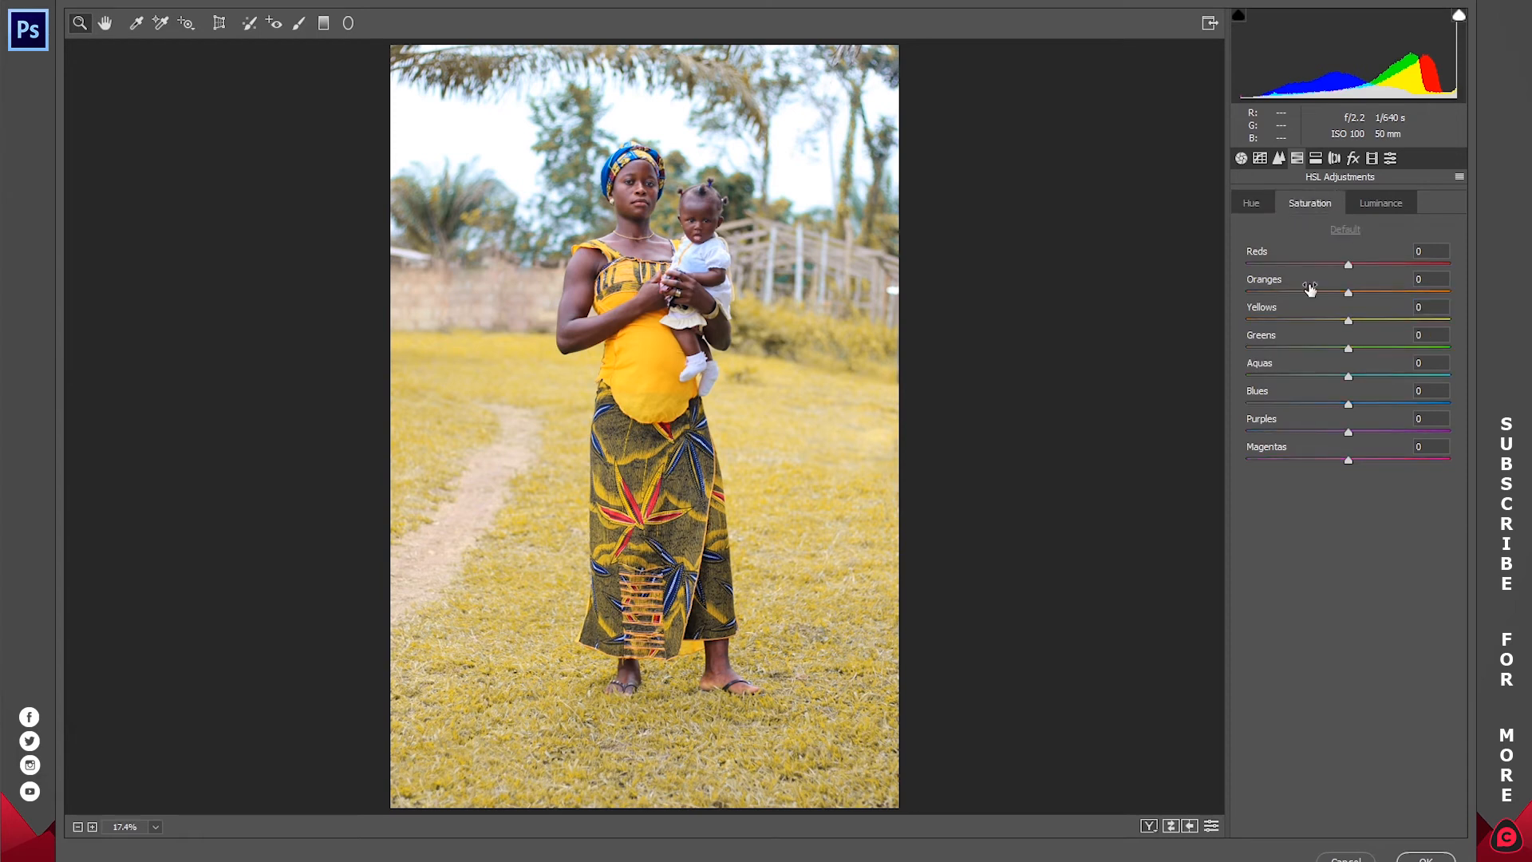
{"action": "left_click_drag", "start_coordinate": [1352, 321], "coordinate": [1364, 318]}
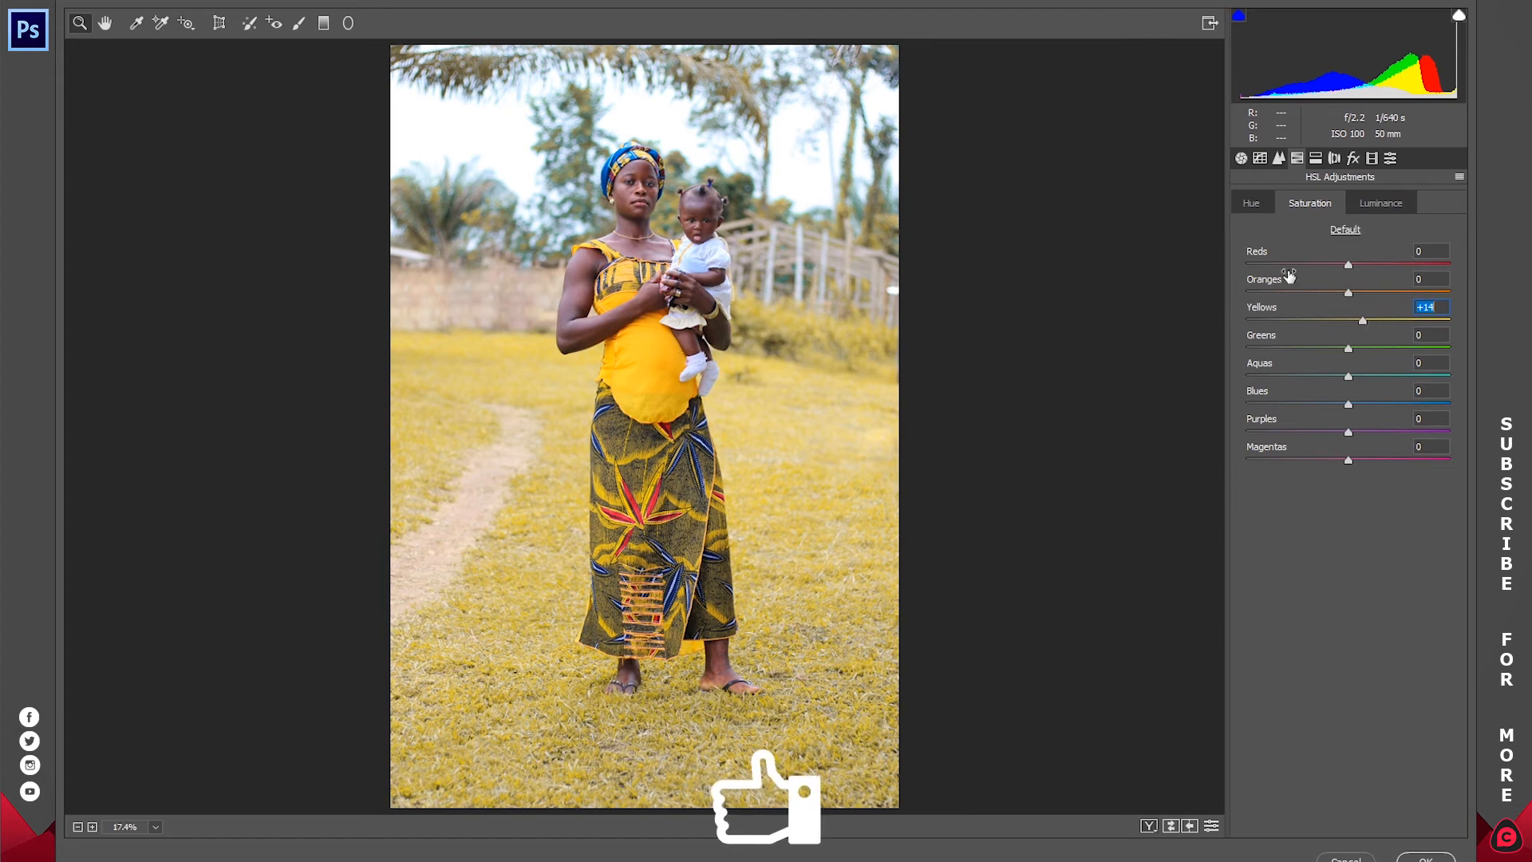
{"action": "left_click_drag", "start_coordinate": [635, 180], "coordinate": [730, 265]}
{"action": "left_click_drag", "start_coordinate": [399, 181], "coordinate": [800, 342]}
{"action": "left_click_drag", "start_coordinate": [1350, 292], "coordinate": [1314, 294]}
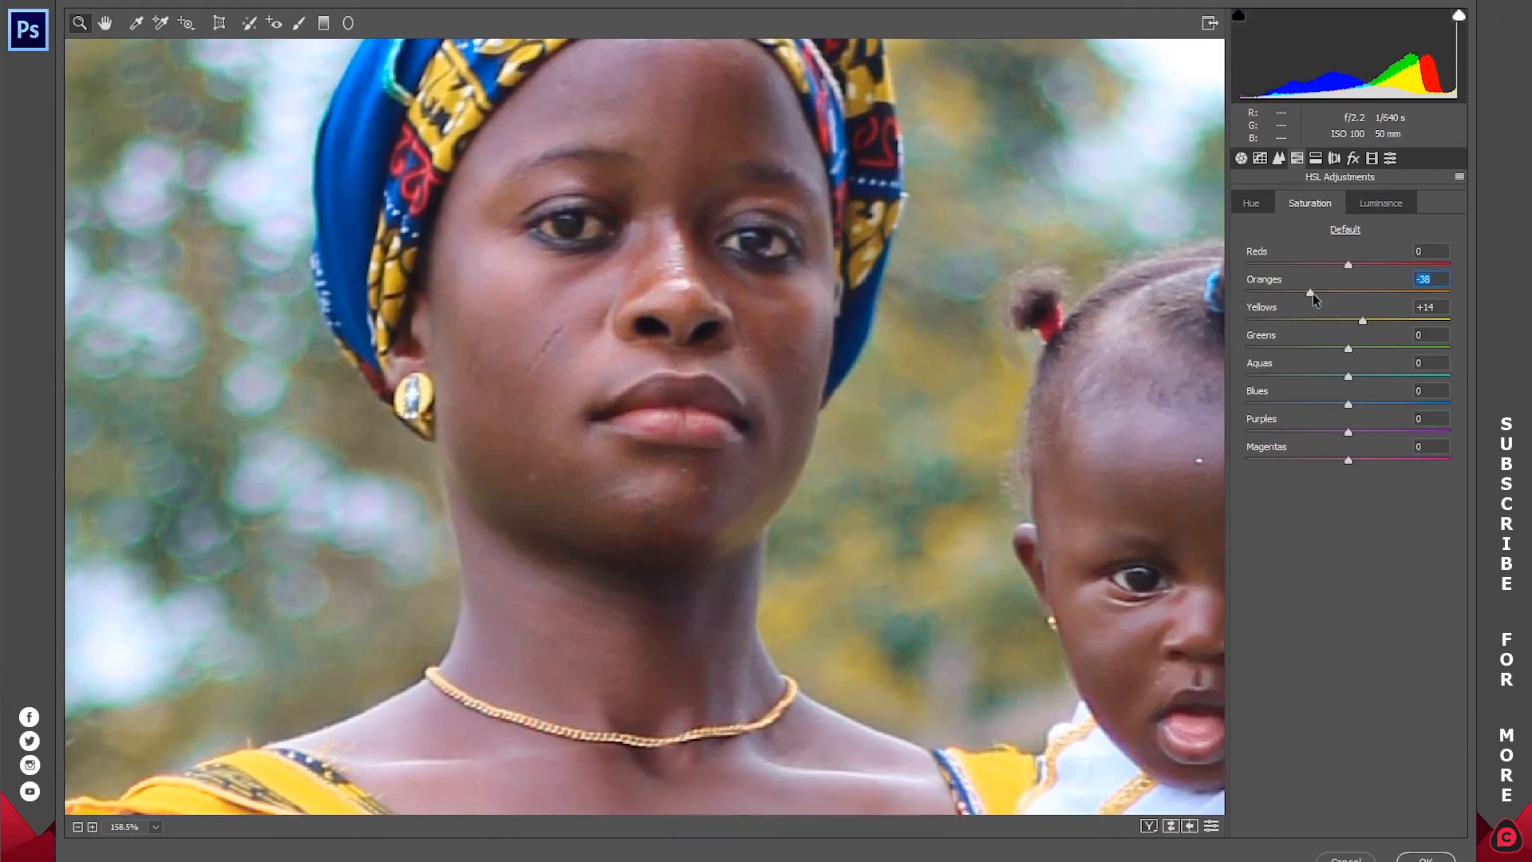
{"action": "right_click", "coordinate": [659, 297]}
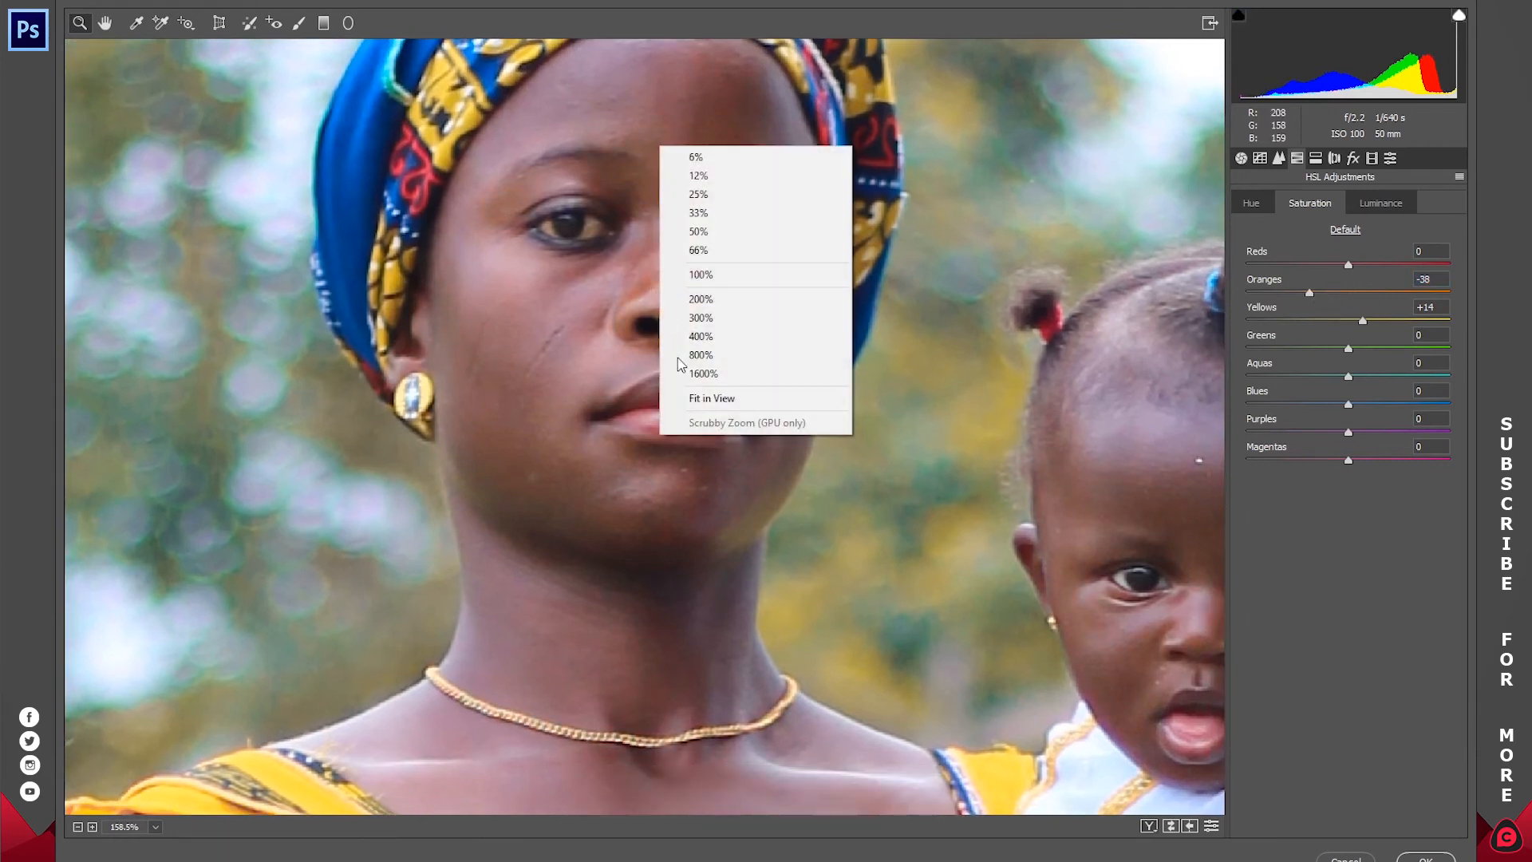
{"action": "left_click", "coordinate": [700, 403]}
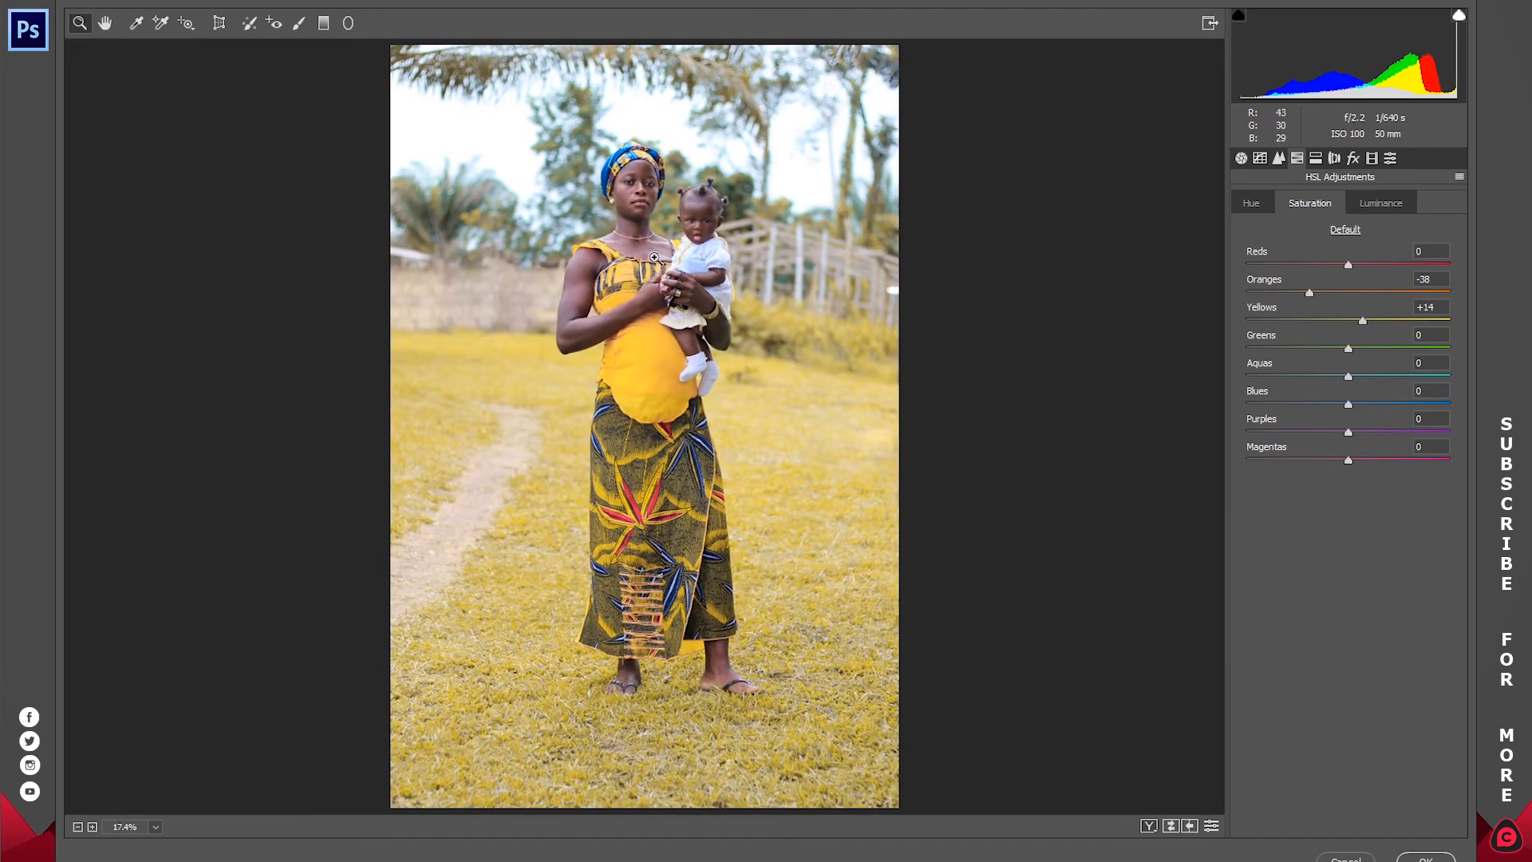
- Set the saturation of Oranges to -43, Blues to +24, Purples to +21, Magentas to +16 and Aquas to +18
{"action": "mouse_move", "coordinate": [1314, 294]}
{"action": "left_mouse_down"}
{"action": "mouse_move", "coordinate": [1351, 292]}
{"action": "mouse_move", "coordinate": [1333, 292]}
{"action": "left_mouse_up"}
{"action": "left_click_drag", "start_coordinate": [1349, 404], "coordinate": [1359, 461]}
{"action": "left_click_drag", "start_coordinate": [1351, 376], "coordinate": [1368, 378]}
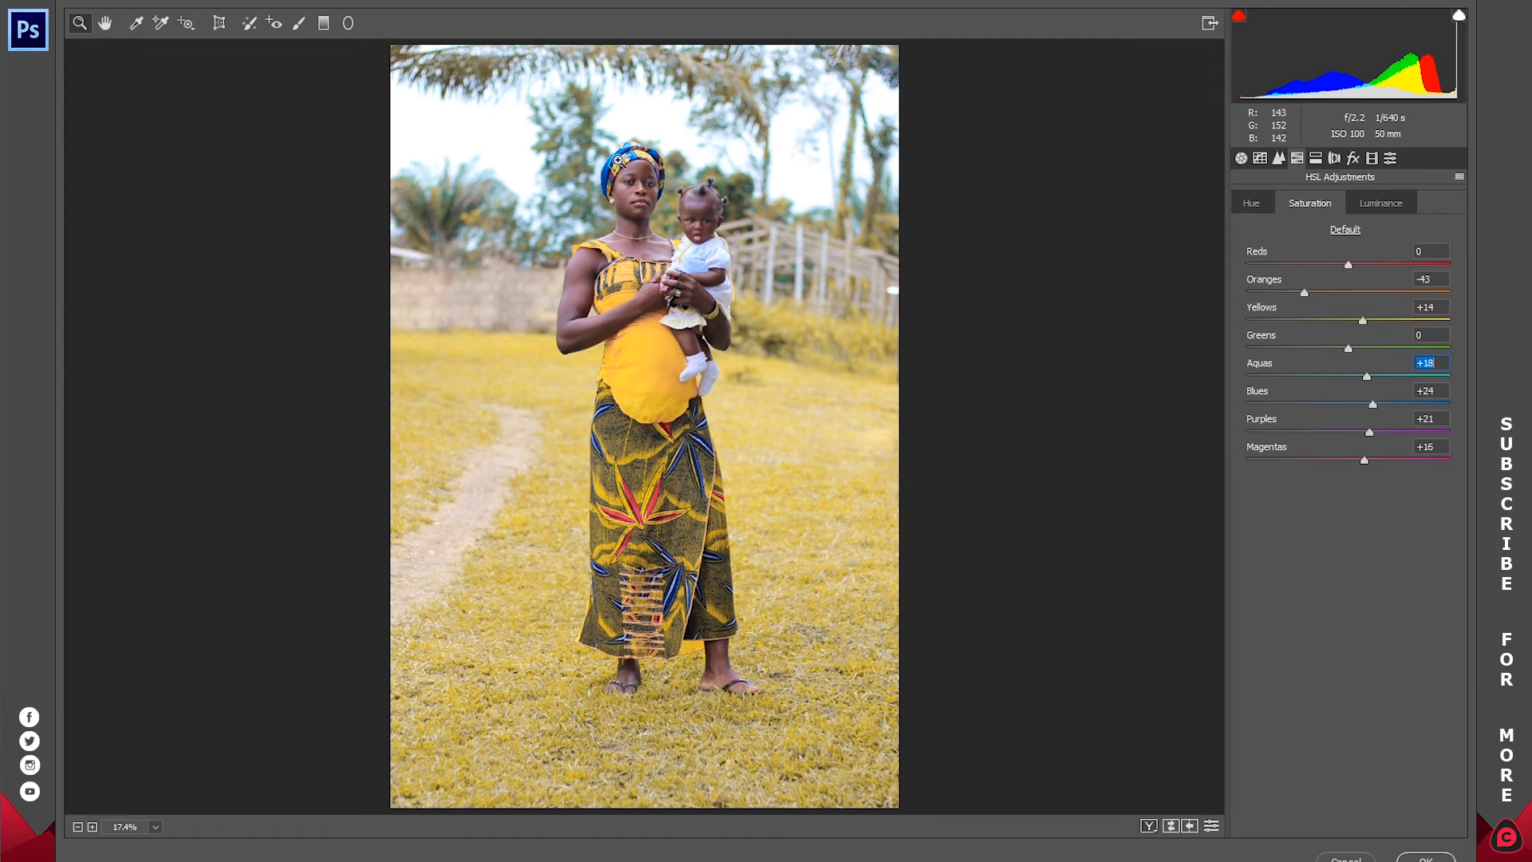
- Test strong Reds desaturation down to -100 on the zoomed-in subjects, and set the Reds saturation to -5
{"action": "left_click_drag", "start_coordinate": [526, 400], "coordinate": [760, 80]}
{"action": "left_click_drag", "start_coordinate": [778, 70], "coordinate": [778, 70]}
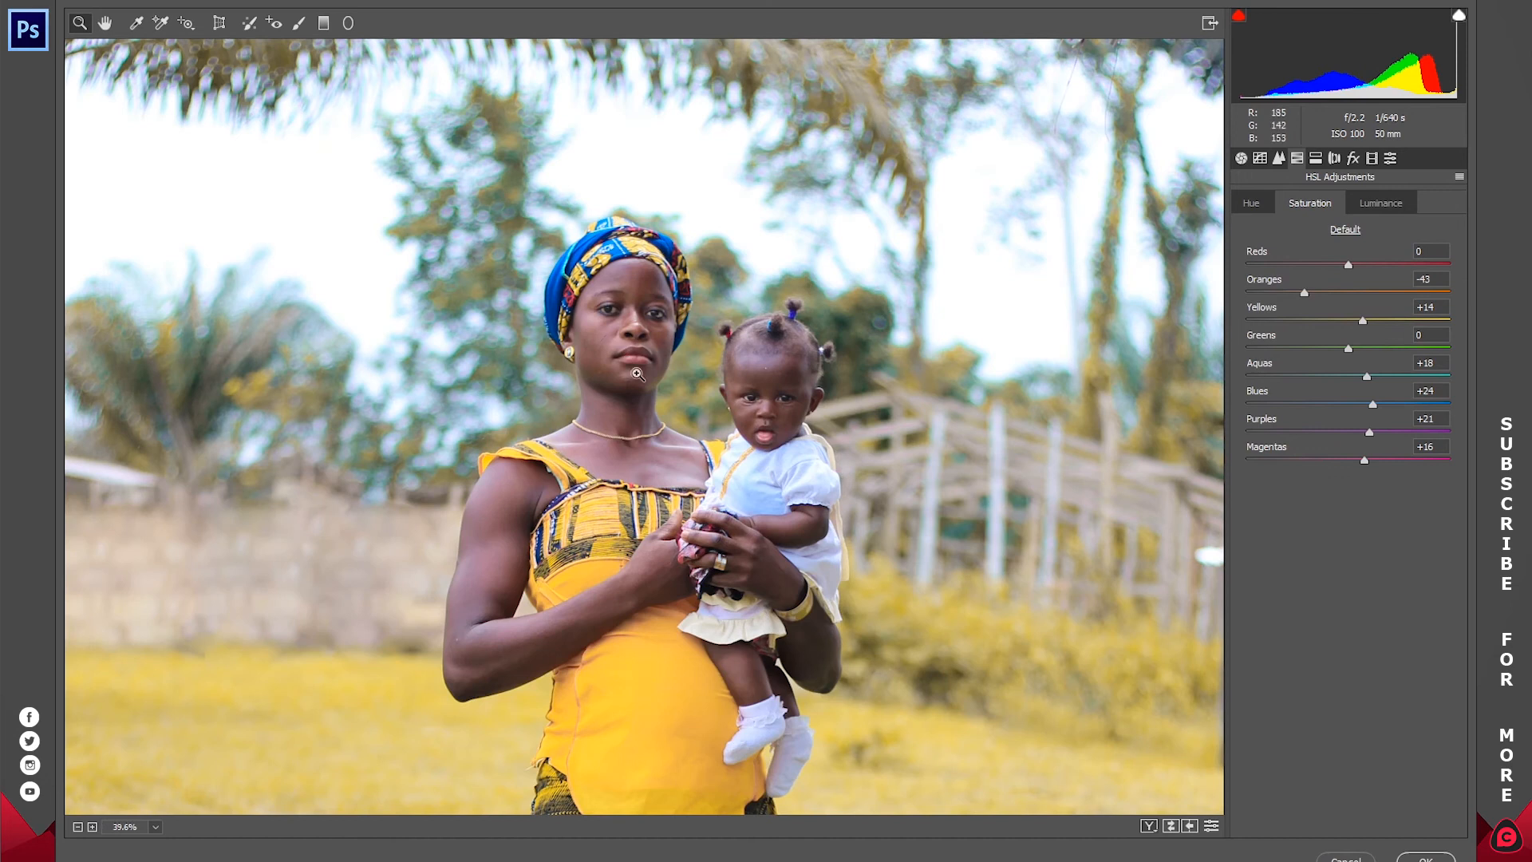
{"action": "left_click_drag", "start_coordinate": [1348, 265], "coordinate": [1296, 267]}
{"action": "type", "text": "-100"}
{"action": "right_click", "coordinate": [768, 328]}
{"action": "left_click", "coordinate": [825, 431]}
{"action": "left_click", "coordinate": [1344, 264]}
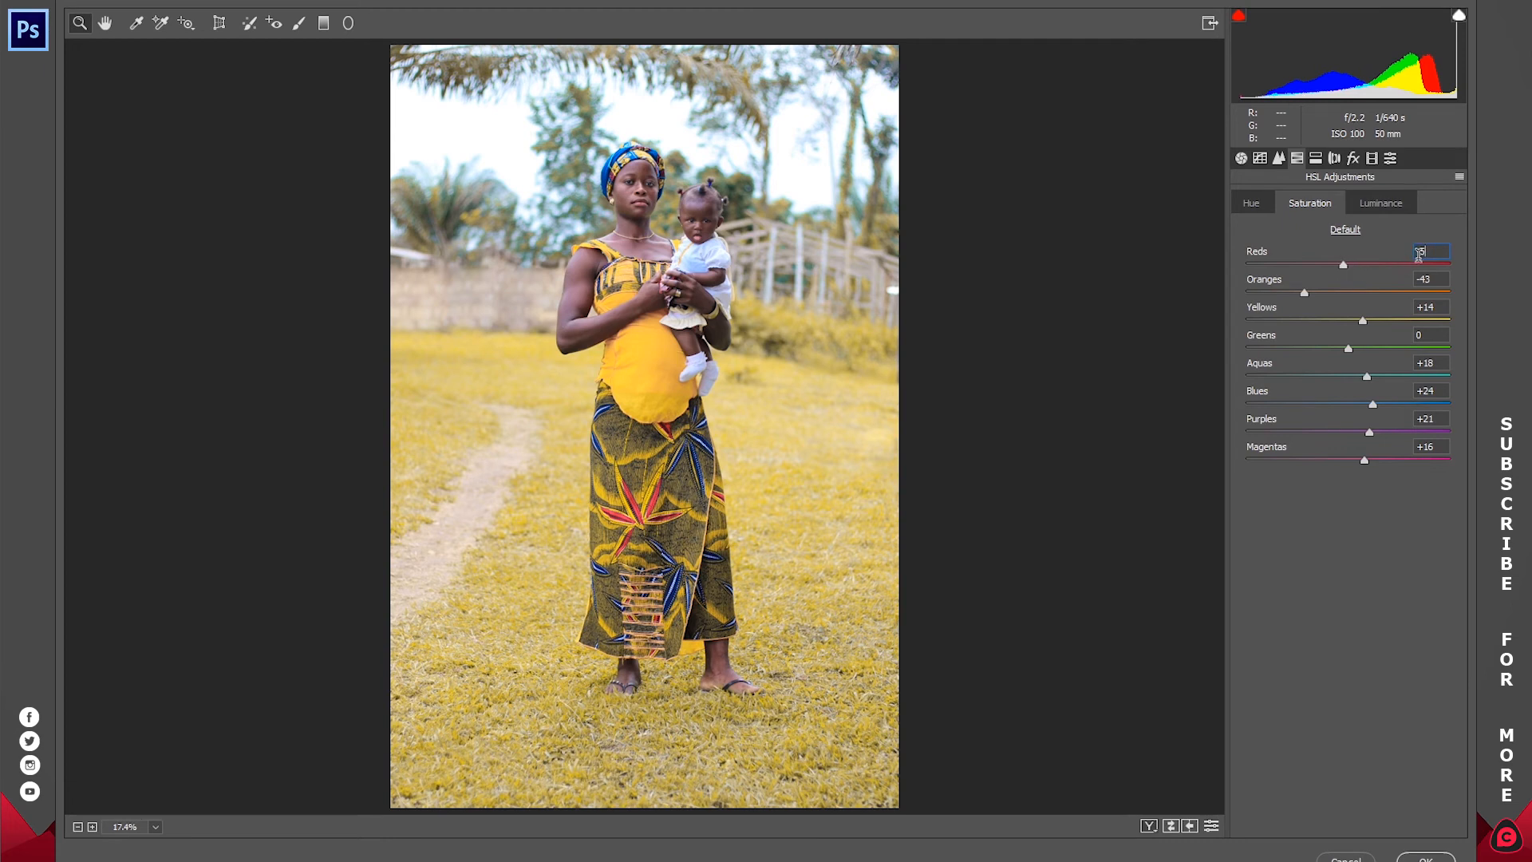
- Try an Oranges luminance of +36 in the HSL adjustments and reset the luminance values to default
{"action": "left_click", "coordinate": [1393, 207]}
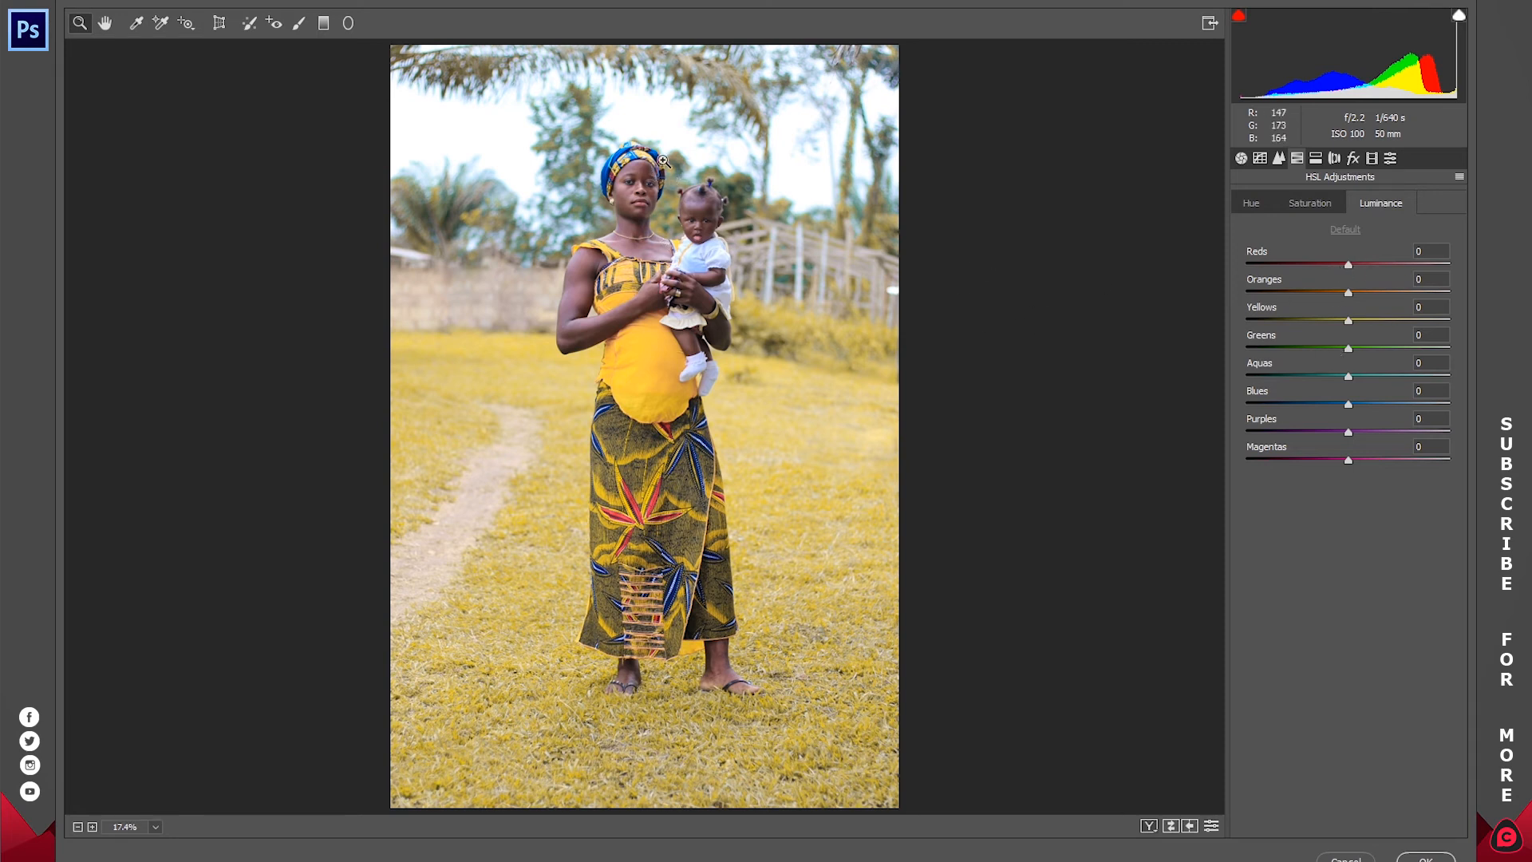
{"action": "mouse_move", "coordinate": [1348, 264]}
{"action": "left_mouse_down"}
{"action": "mouse_move", "coordinate": [1189, 278]}
{"action": "mouse_move", "coordinate": [1419, 275]}
{"action": "mouse_move", "coordinate": [1293, 276]}
{"action": "mouse_move", "coordinate": [1271, 293]}
{"action": "mouse_move", "coordinate": [1393, 294]}
{"action": "mouse_move", "coordinate": [1320, 299]}
{"action": "mouse_move", "coordinate": [1340, 294]}
{"action": "left_mouse_up"}
{"action": "key", "text": "ctrl+z"}
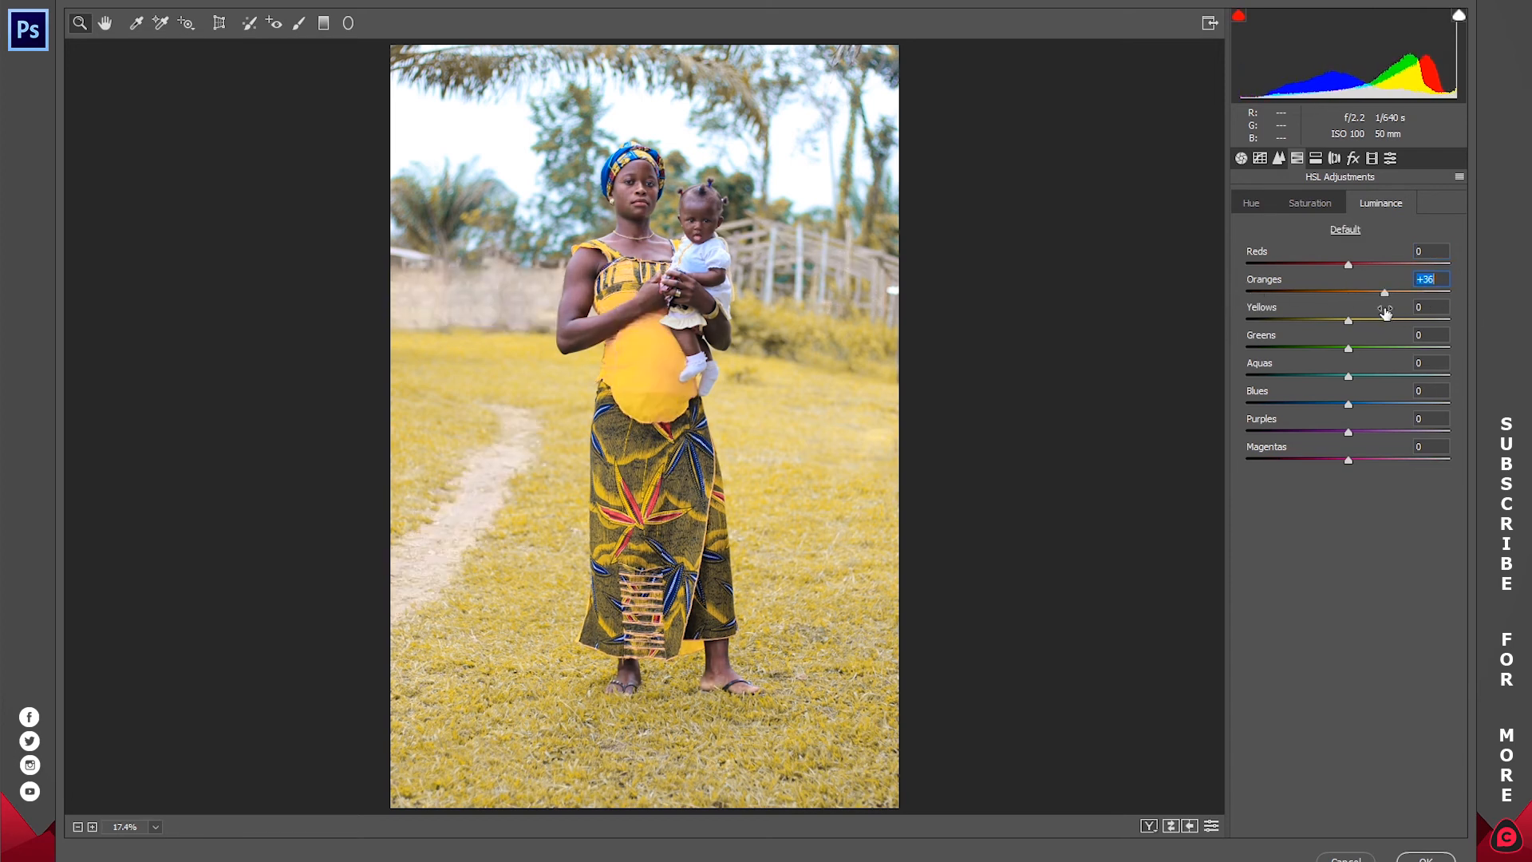
{"action": "left_click", "coordinate": [1346, 230]}
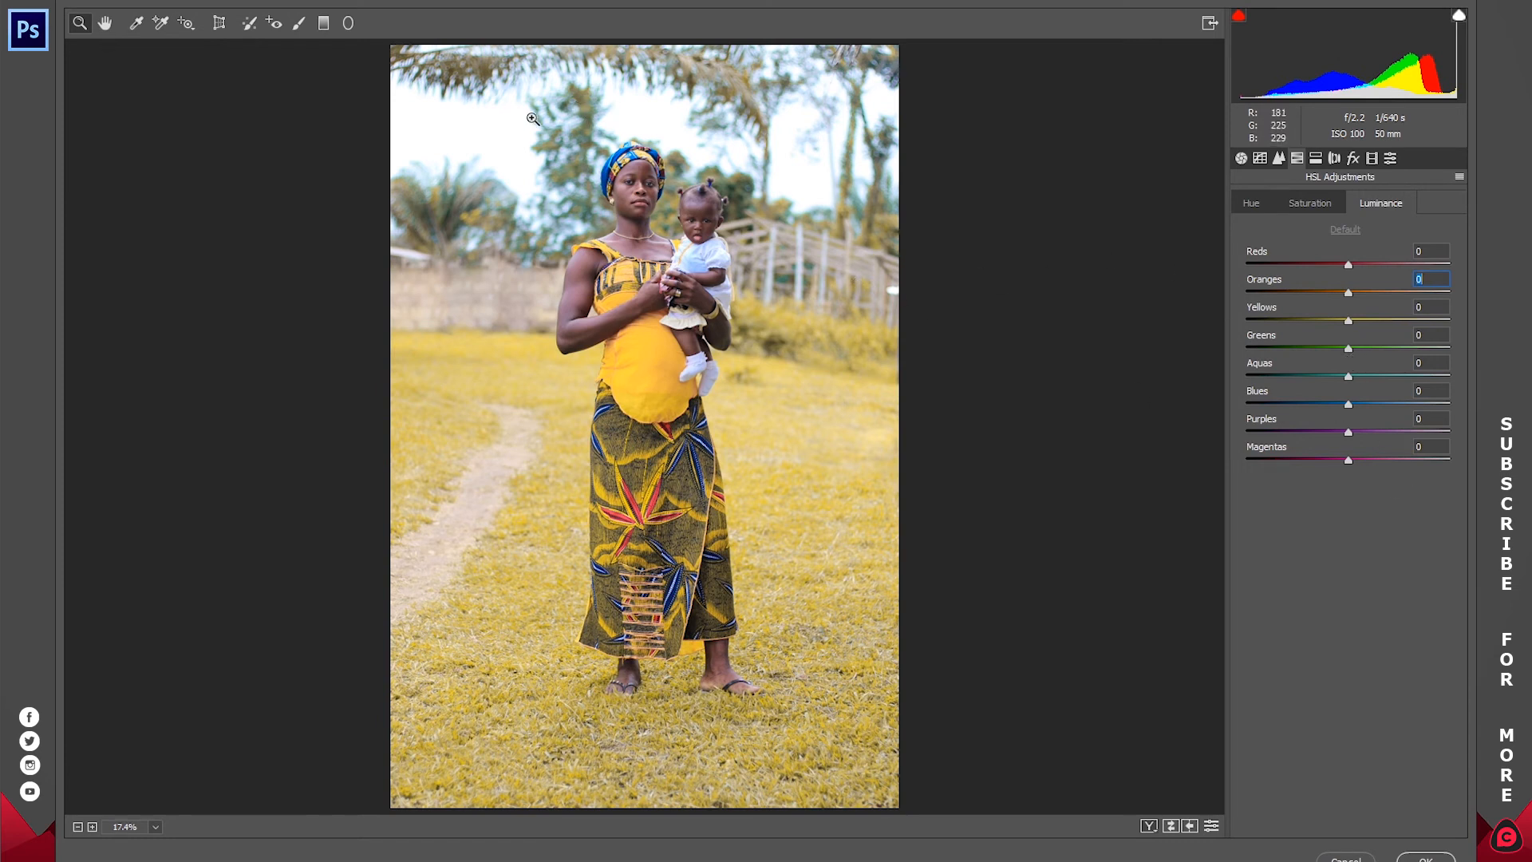
- Brighten the sky tones by setting the Aquas luminance to +53 and the Blues luminance to +20
{"action": "left_click_drag", "start_coordinate": [1352, 379], "coordinate": [1404, 393]}
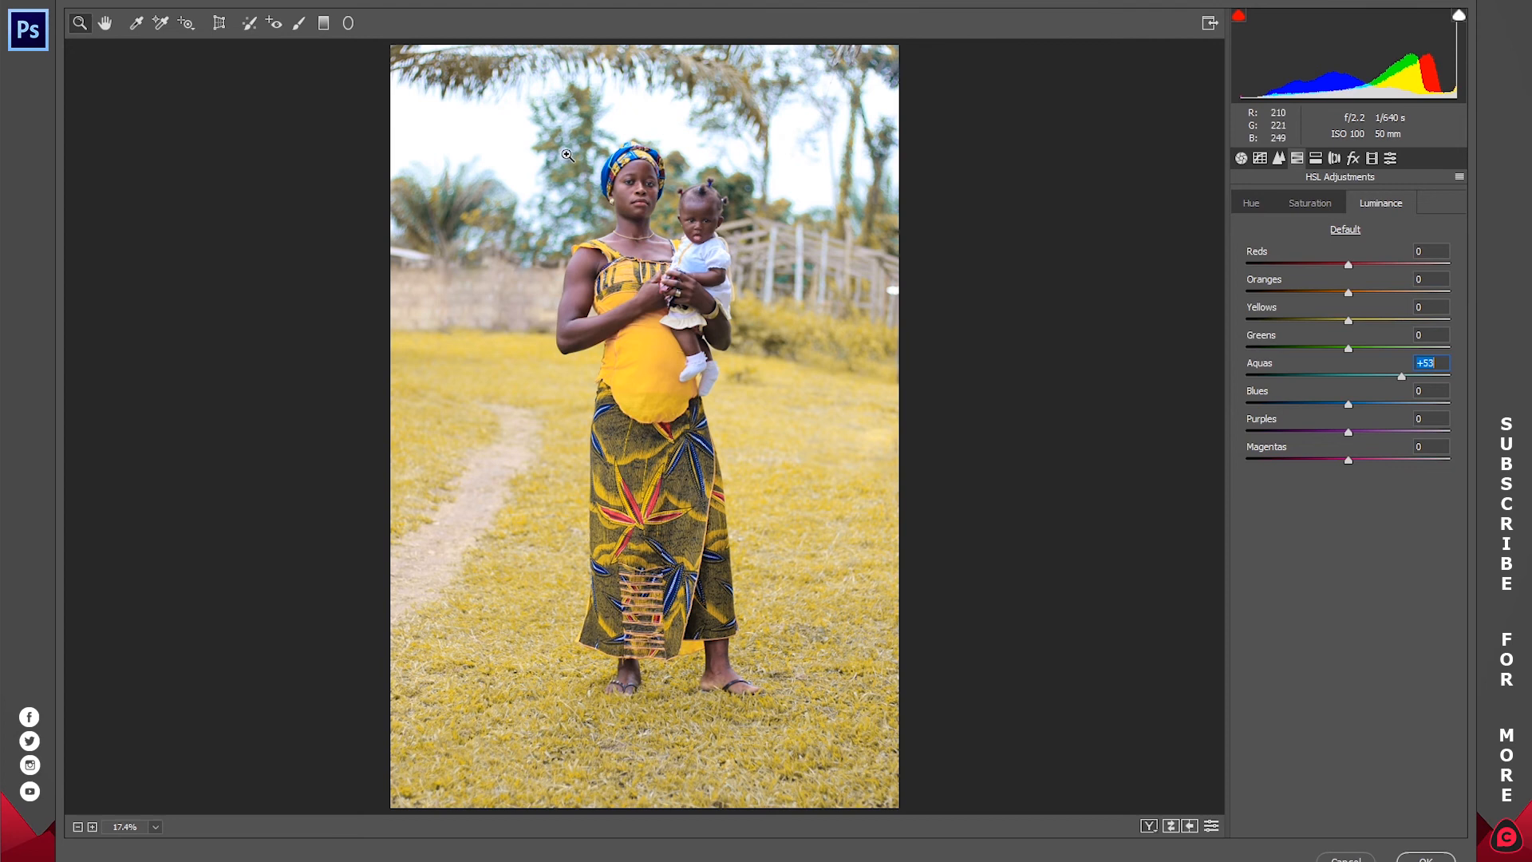
{"action": "mouse_move", "coordinate": [1350, 405]}
{"action": "left_mouse_down"}
{"action": "mouse_move", "coordinate": [1403, 404]}
{"action": "mouse_move", "coordinate": [1371, 404]}
{"action": "left_mouse_up"}
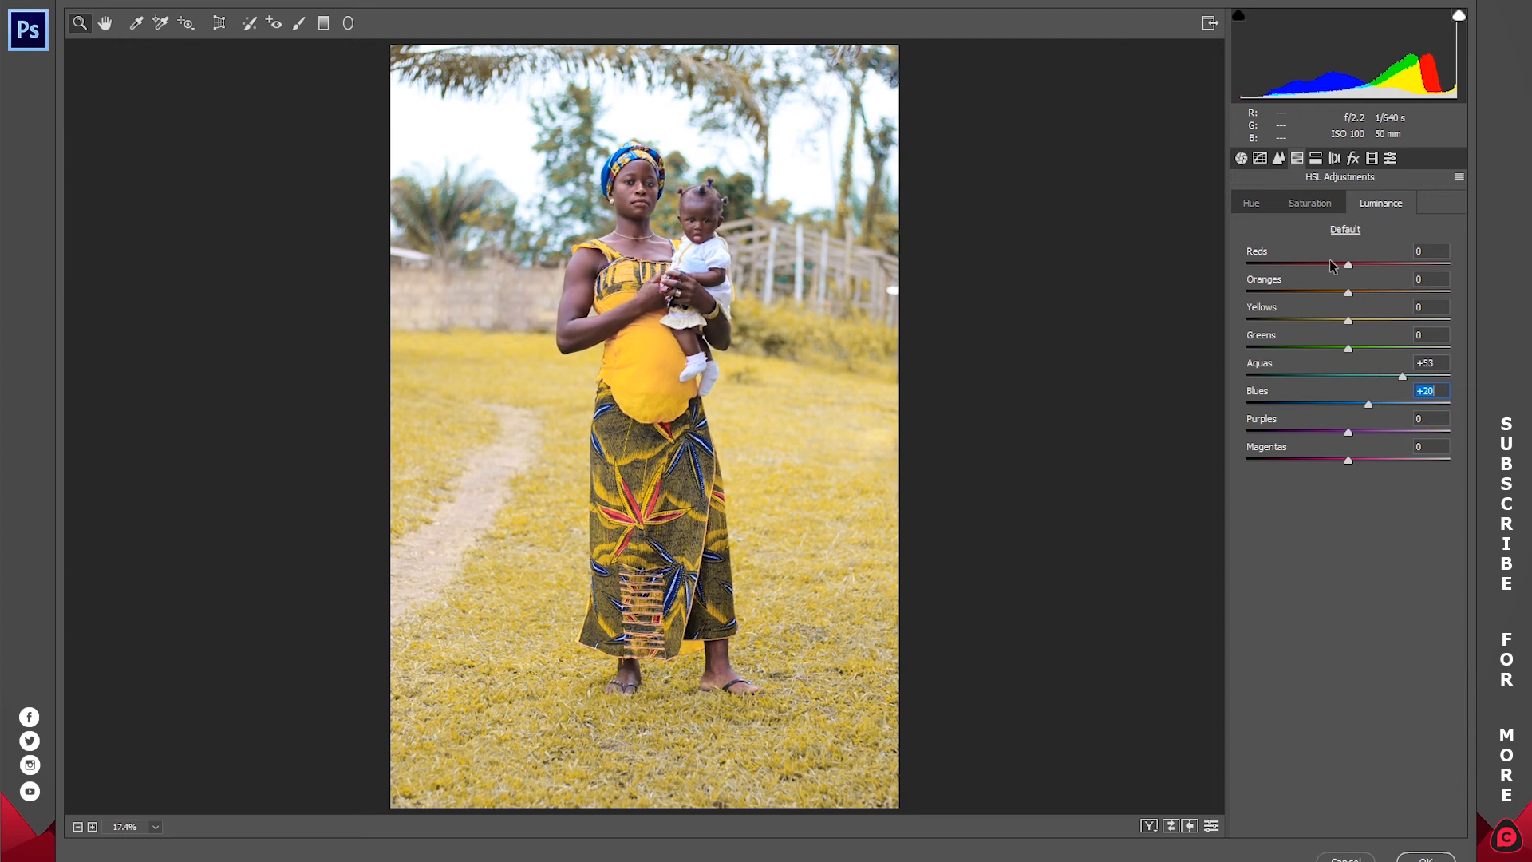
- Try shifting the white balance temperature in the Basic settings and return it to 0
{"action": "left_click", "coordinate": [1242, 159]}
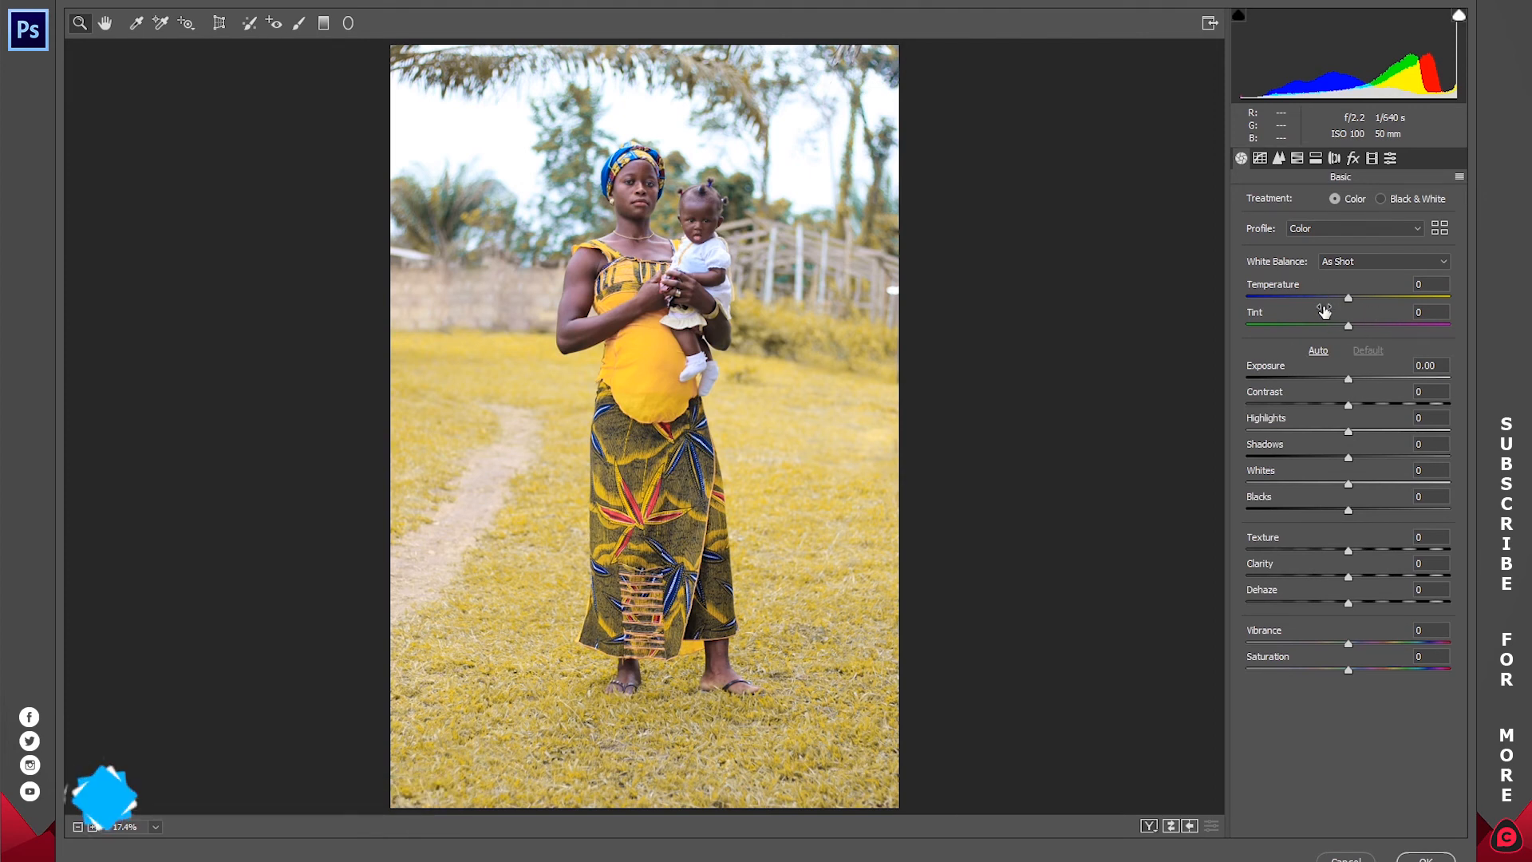
{"action": "left_click", "coordinate": [1390, 291]}
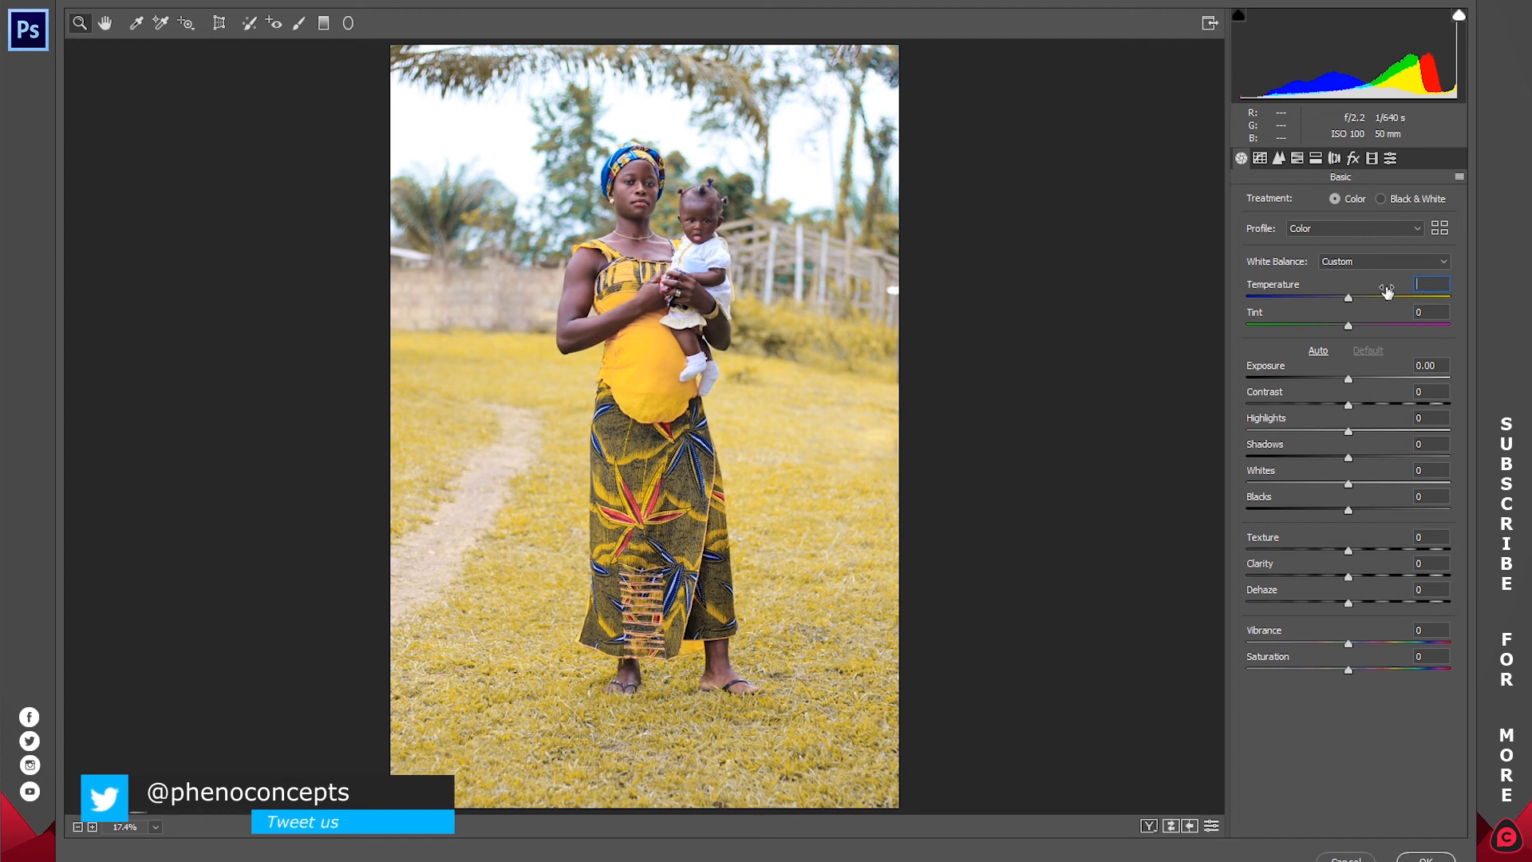
{"action": "left_click_drag", "start_coordinate": [1349, 298], "coordinate": [1306, 301]}
{"action": "type", "text": "0"}
{"action": "key", "text": "Tab"}
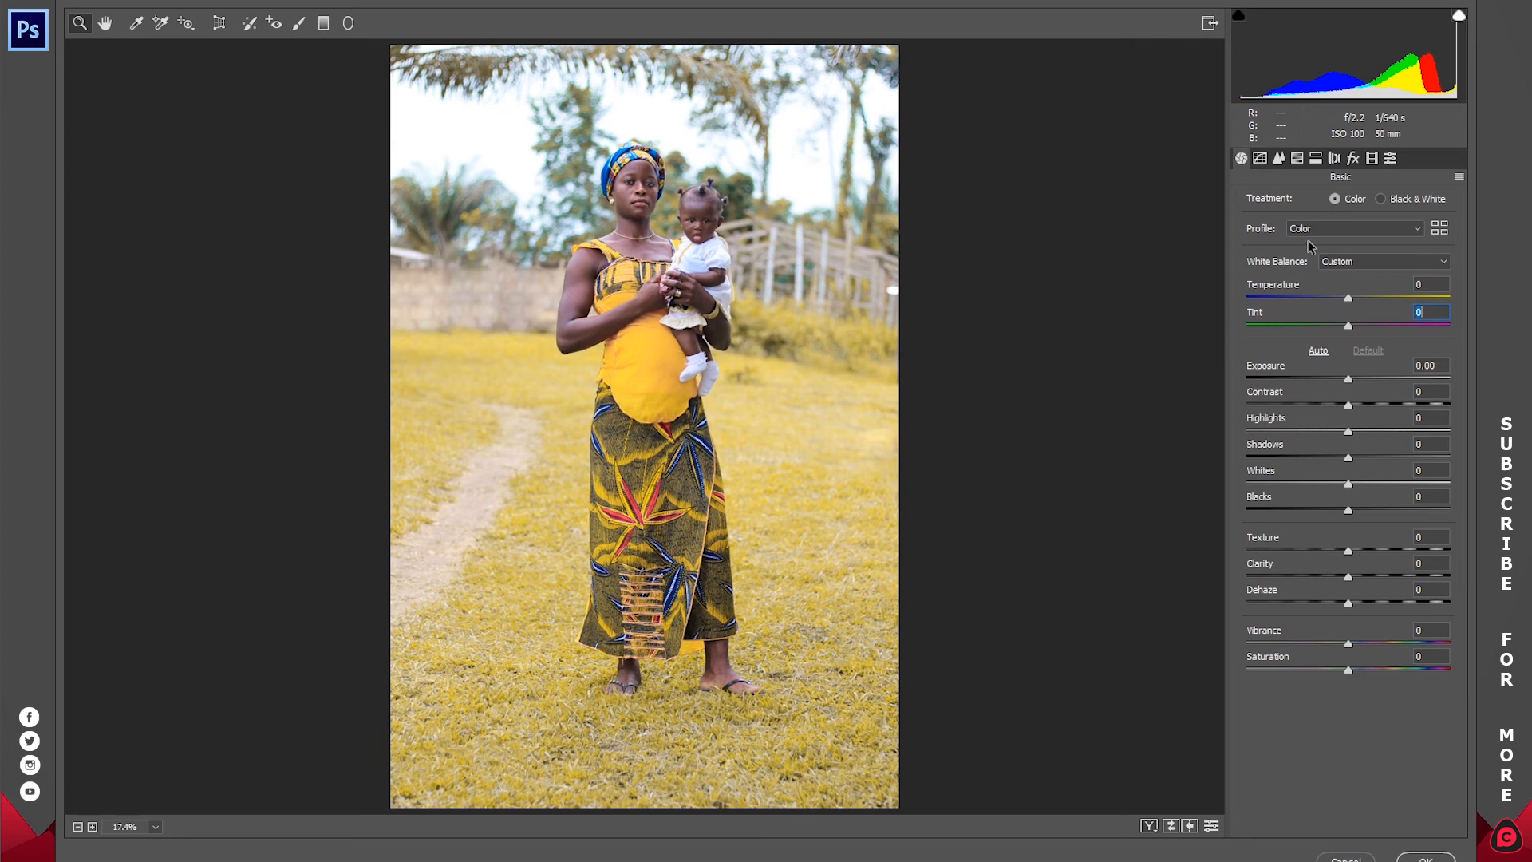
- Set the Exposure to +0.30, the Contrast to +5 and the Highlights to -100
{"action": "key", "text": "Tab"}
{"action": "type", "text": "0.3"}
{"action": "left_click_drag", "start_coordinate": [1348, 400], "coordinate": [1233, 441]}
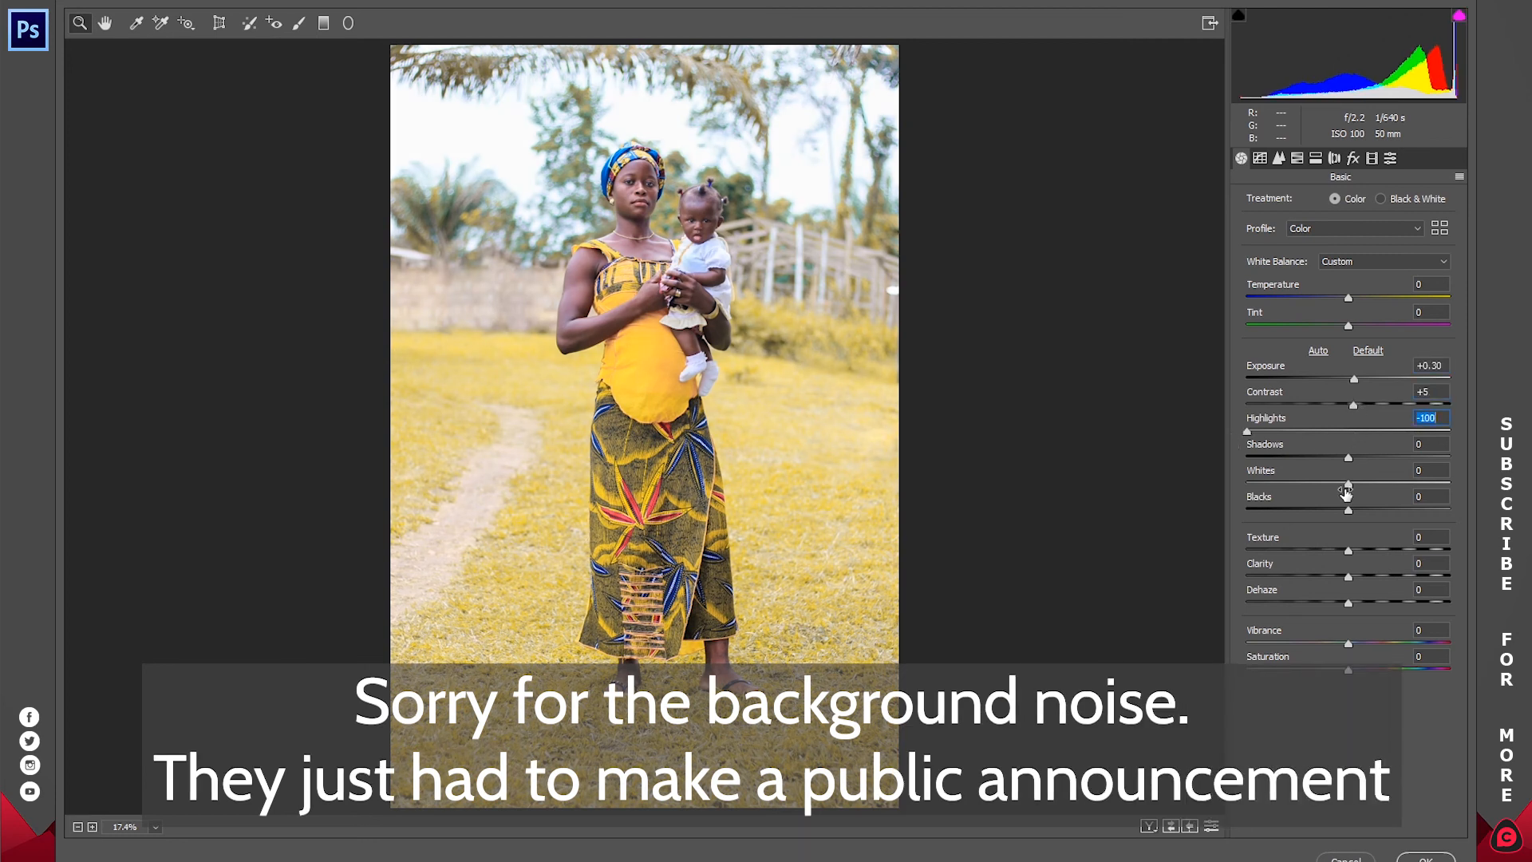
- Set the Whites to -70, the Shadows to -20 and the Blacks to -5
{"action": "left_click_drag", "start_coordinate": [1349, 484], "coordinate": [1320, 458]}
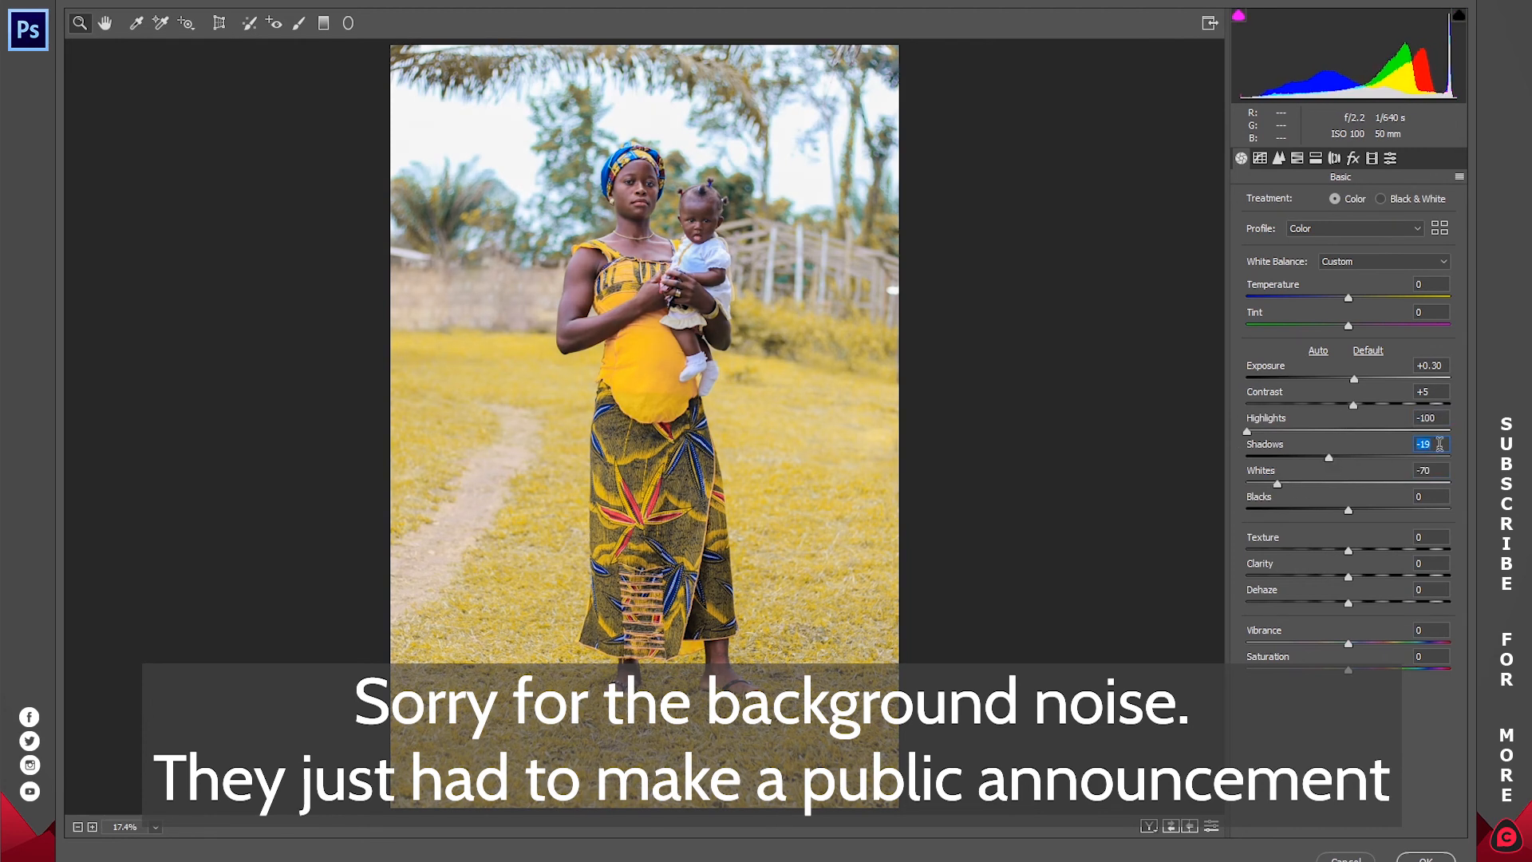
{"action": "type", "text": "-20"}
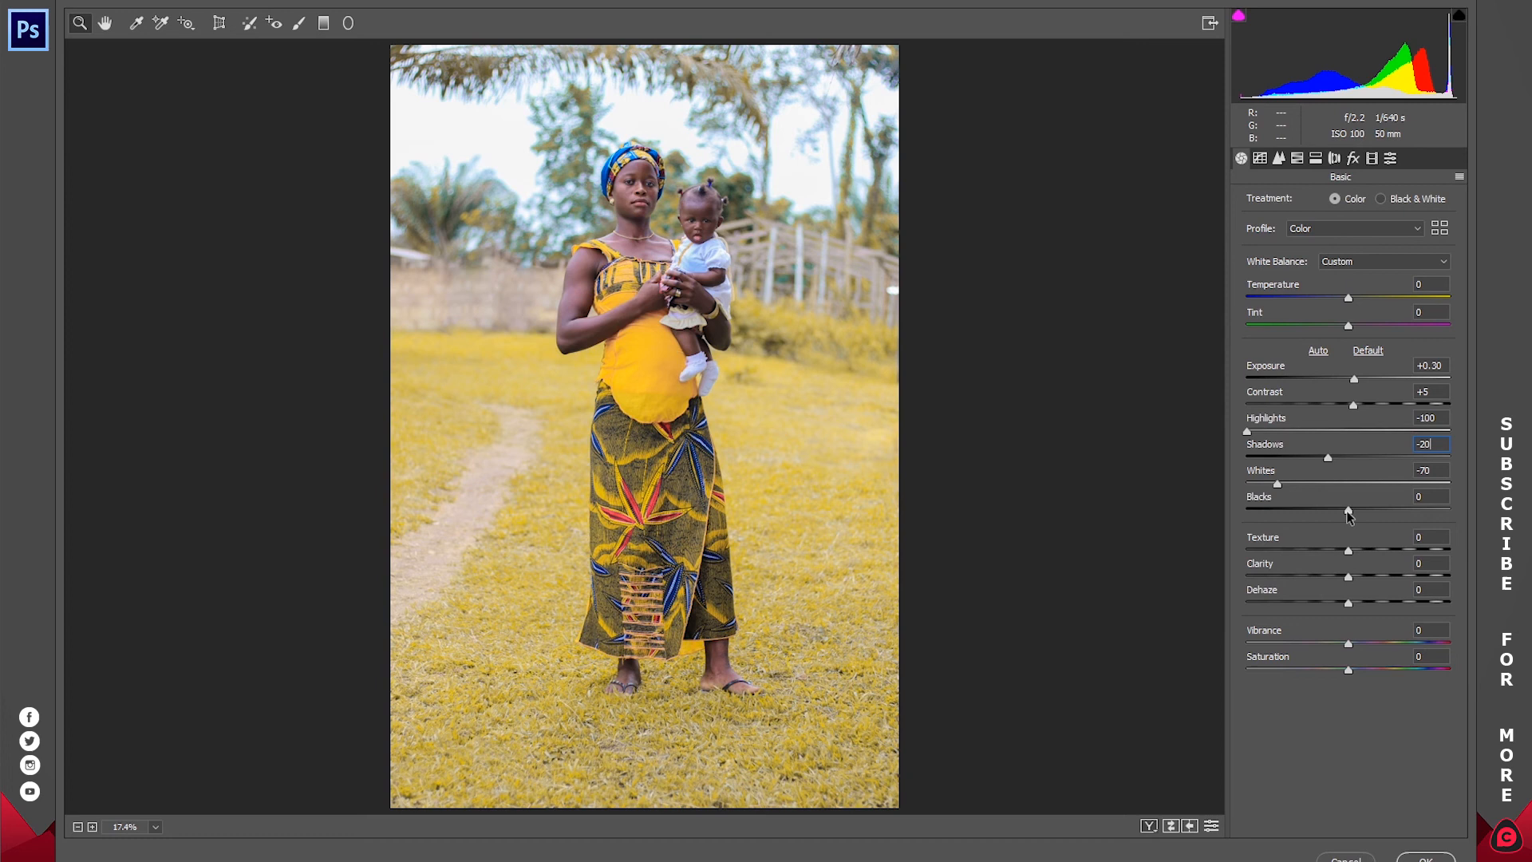
{"action": "left_click_drag", "start_coordinate": [1348, 517], "coordinate": [1336, 518]}
{"action": "type", "text": "-5"}
- Set the Texture to -5 and the Clarity to +10 with the subjects zoomed in, and fit the photo in view
{"action": "left_click_drag", "start_coordinate": [526, 130], "coordinate": [811, 384]}
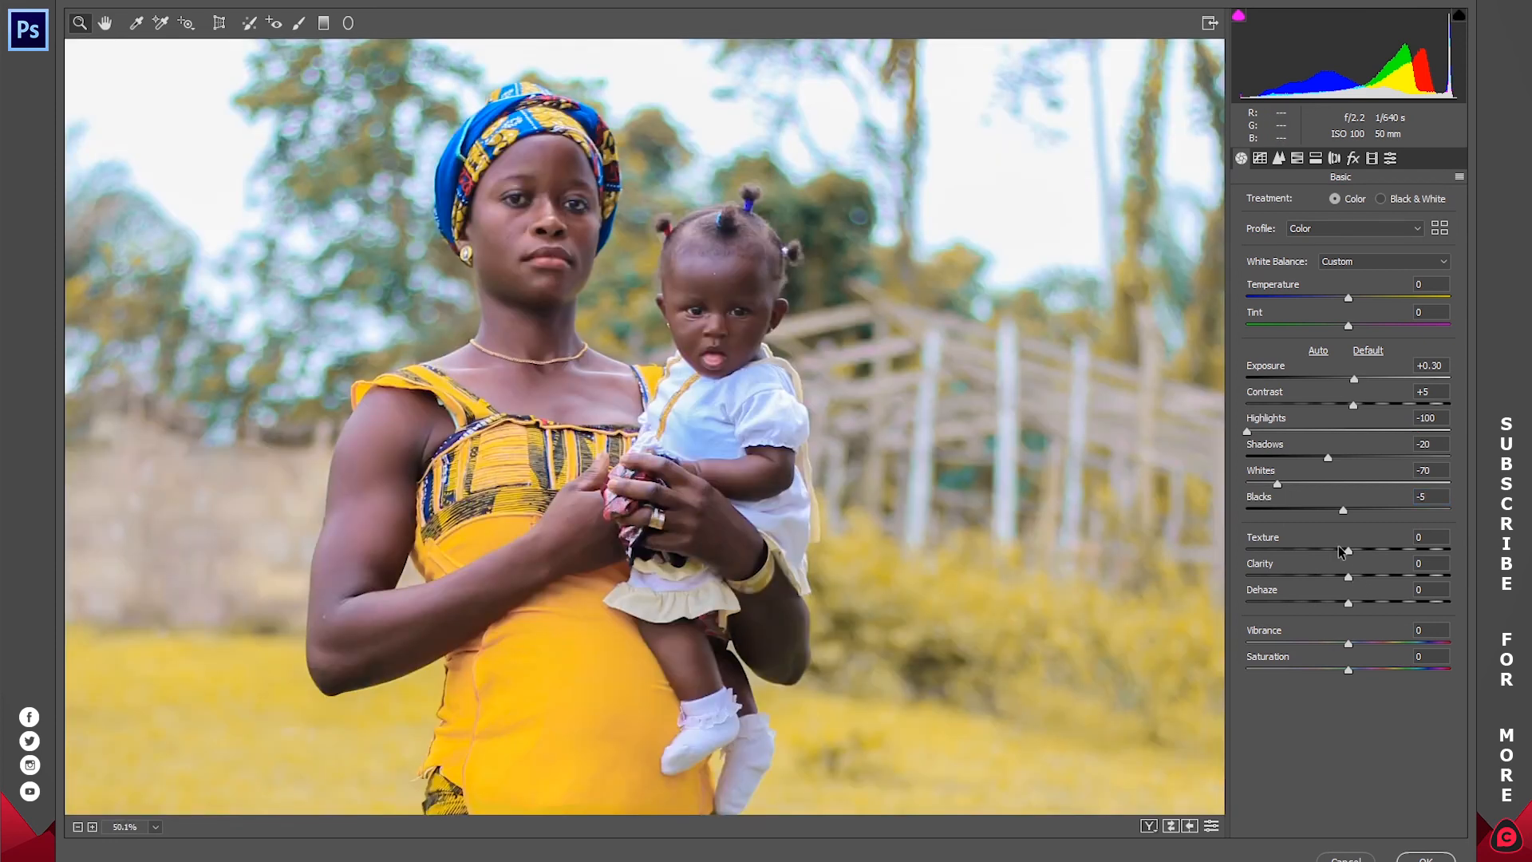
{"action": "mouse_move", "coordinate": [1348, 551]}
{"action": "left_mouse_down"}
{"action": "mouse_move", "coordinate": [1064, 570]}
{"action": "mouse_move", "coordinate": [1328, 573]}
{"action": "mouse_move", "coordinate": [1064, 577]}
{"action": "mouse_move", "coordinate": [1475, 580]}
{"action": "mouse_move", "coordinate": [1346, 573]}
{"action": "left_mouse_up"}
{"action": "left_click", "coordinate": [1427, 563]}
{"action": "right_click", "coordinate": [521, 245]}
{"action": "left_click", "coordinate": [588, 498]}
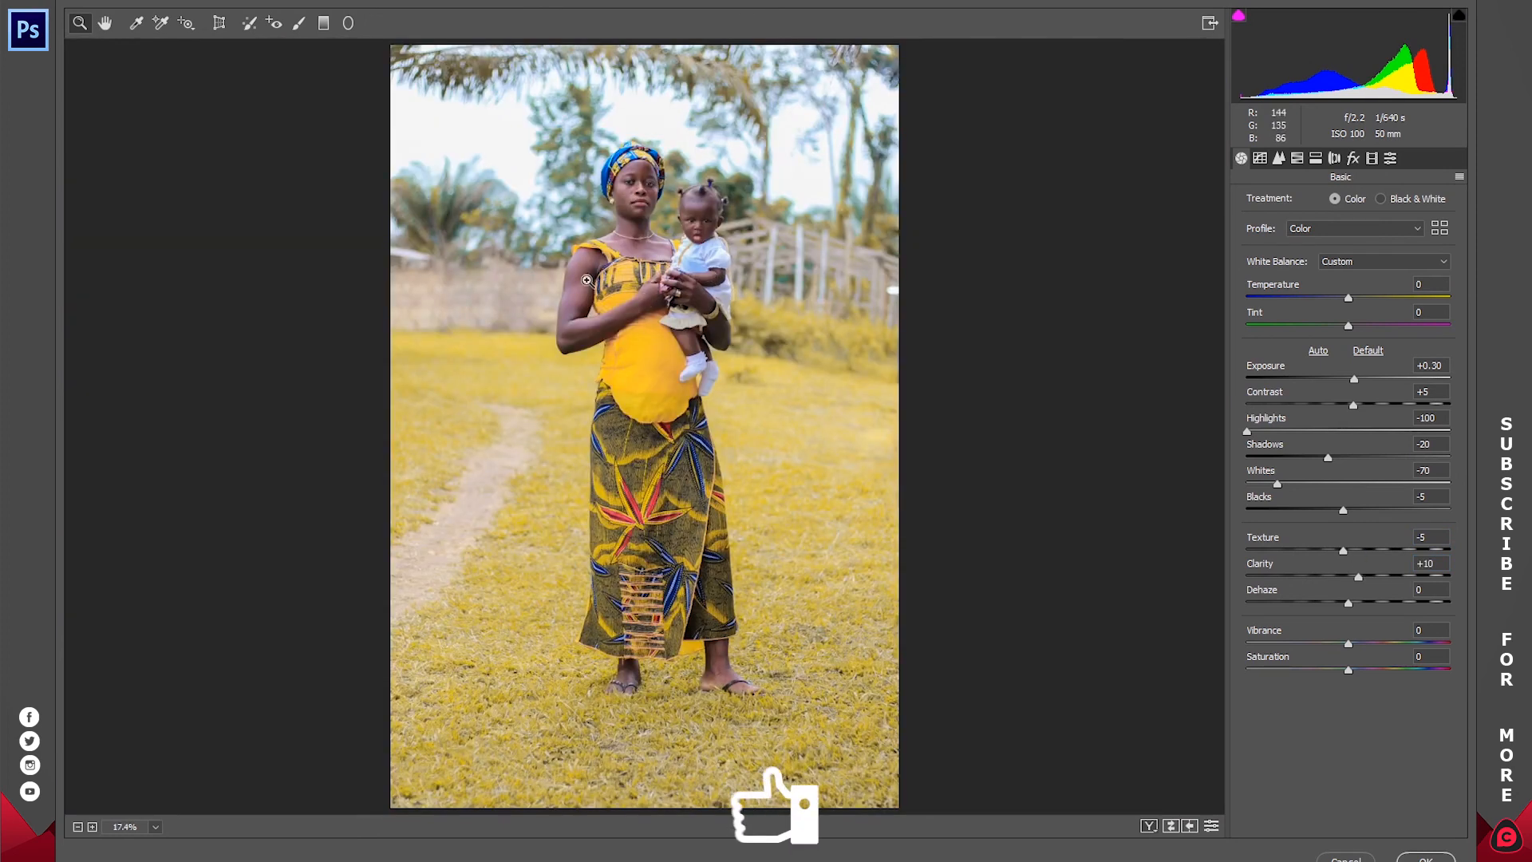
- Add a post-crop vignette in the Effects settings, trying an Amount of -15 before setting it to -20
{"action": "left_click", "coordinate": [1353, 158]}
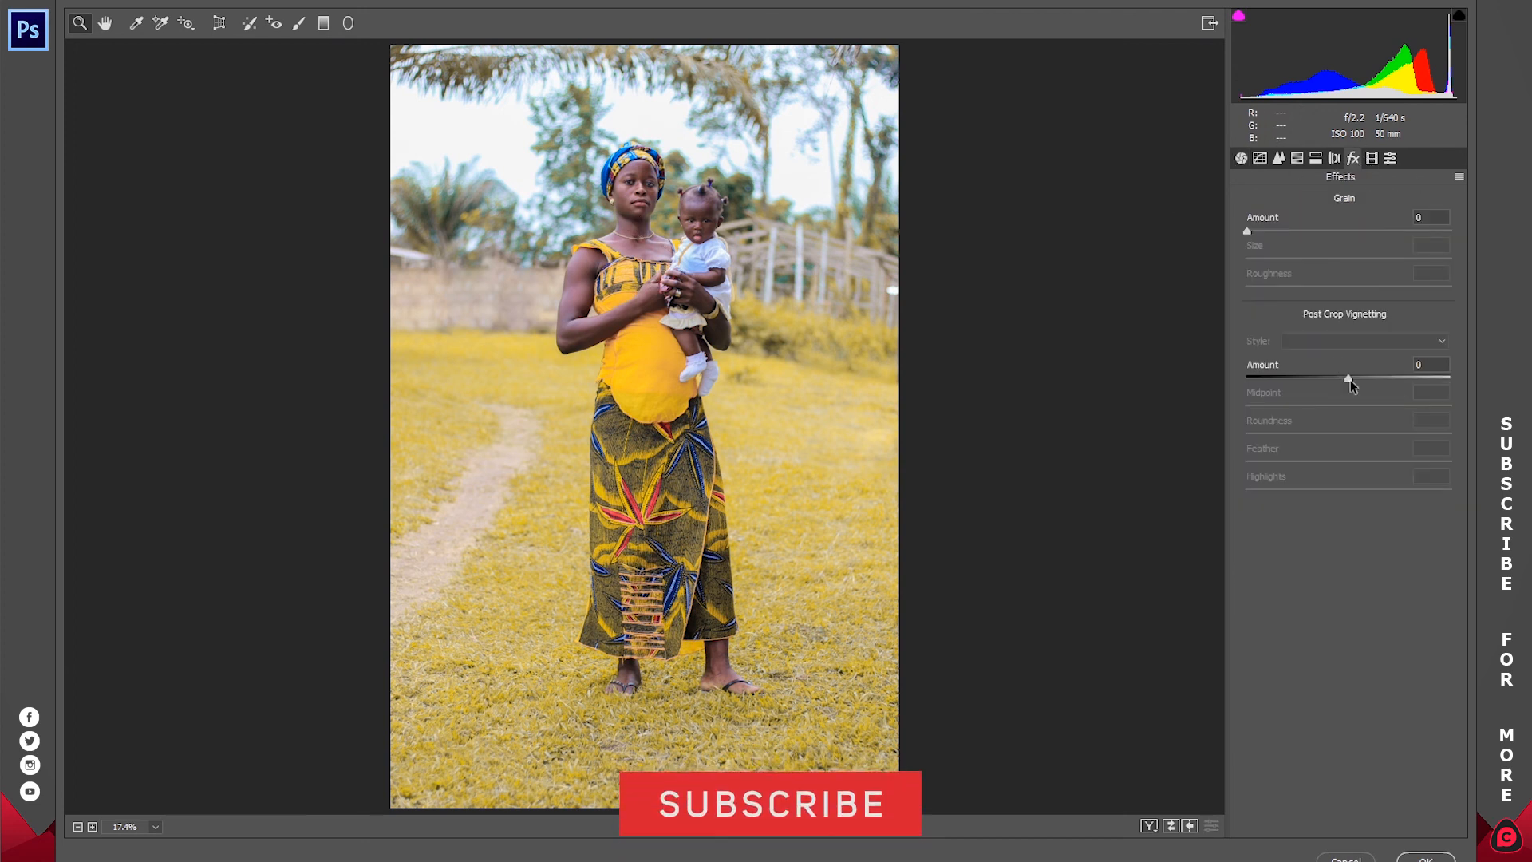
{"action": "left_click_drag", "start_coordinate": [1350, 380], "coordinate": [1345, 379]}
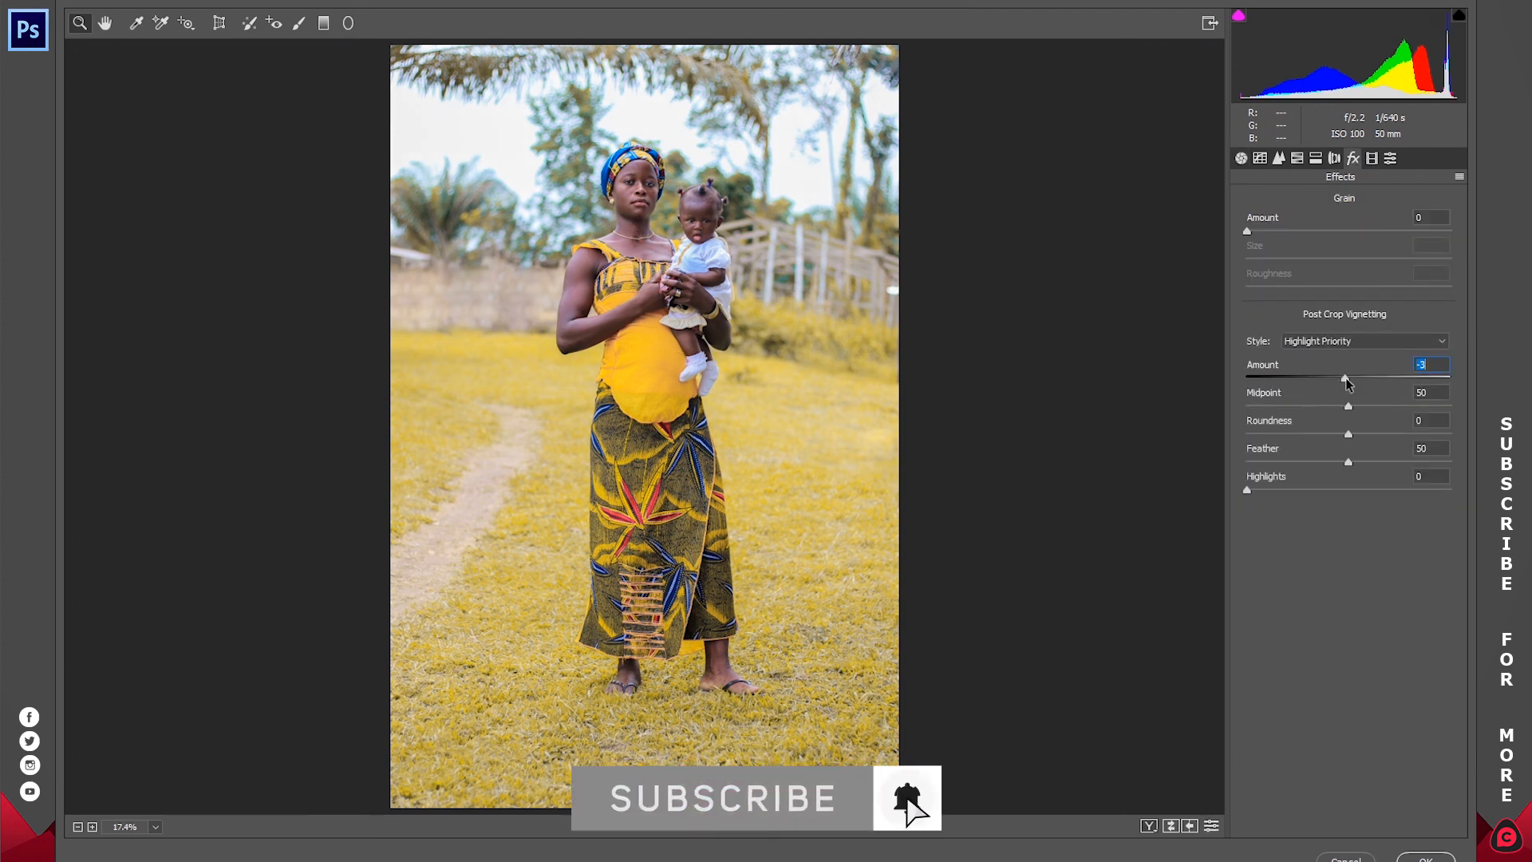
{"action": "type", "text": "-15"}
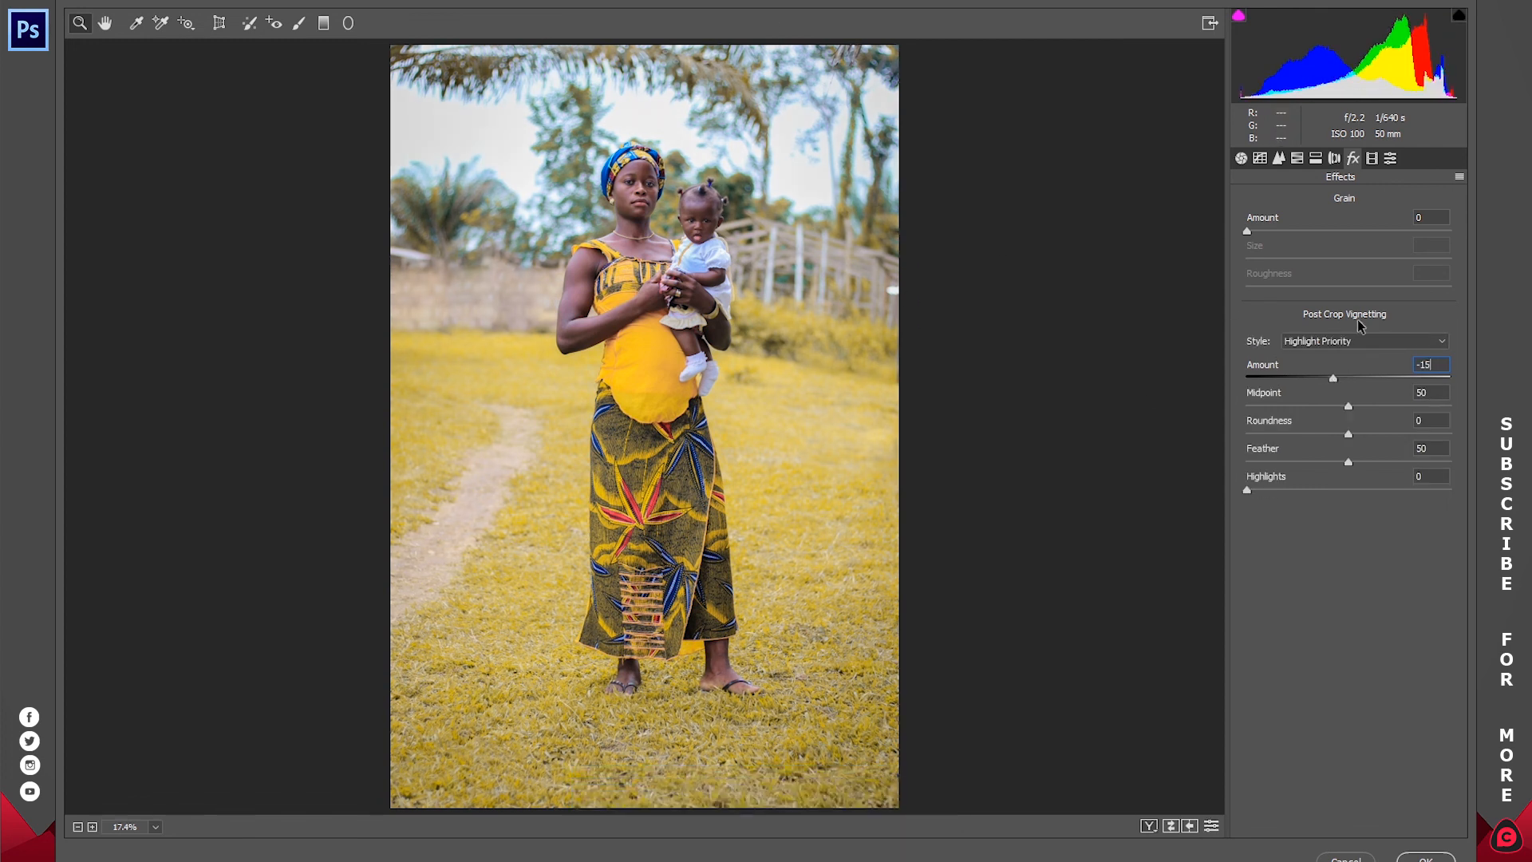
{"action": "left_click_drag", "start_coordinate": [1441, 361], "coordinate": [1416, 364]}
{"action": "type", "text": "-20"}
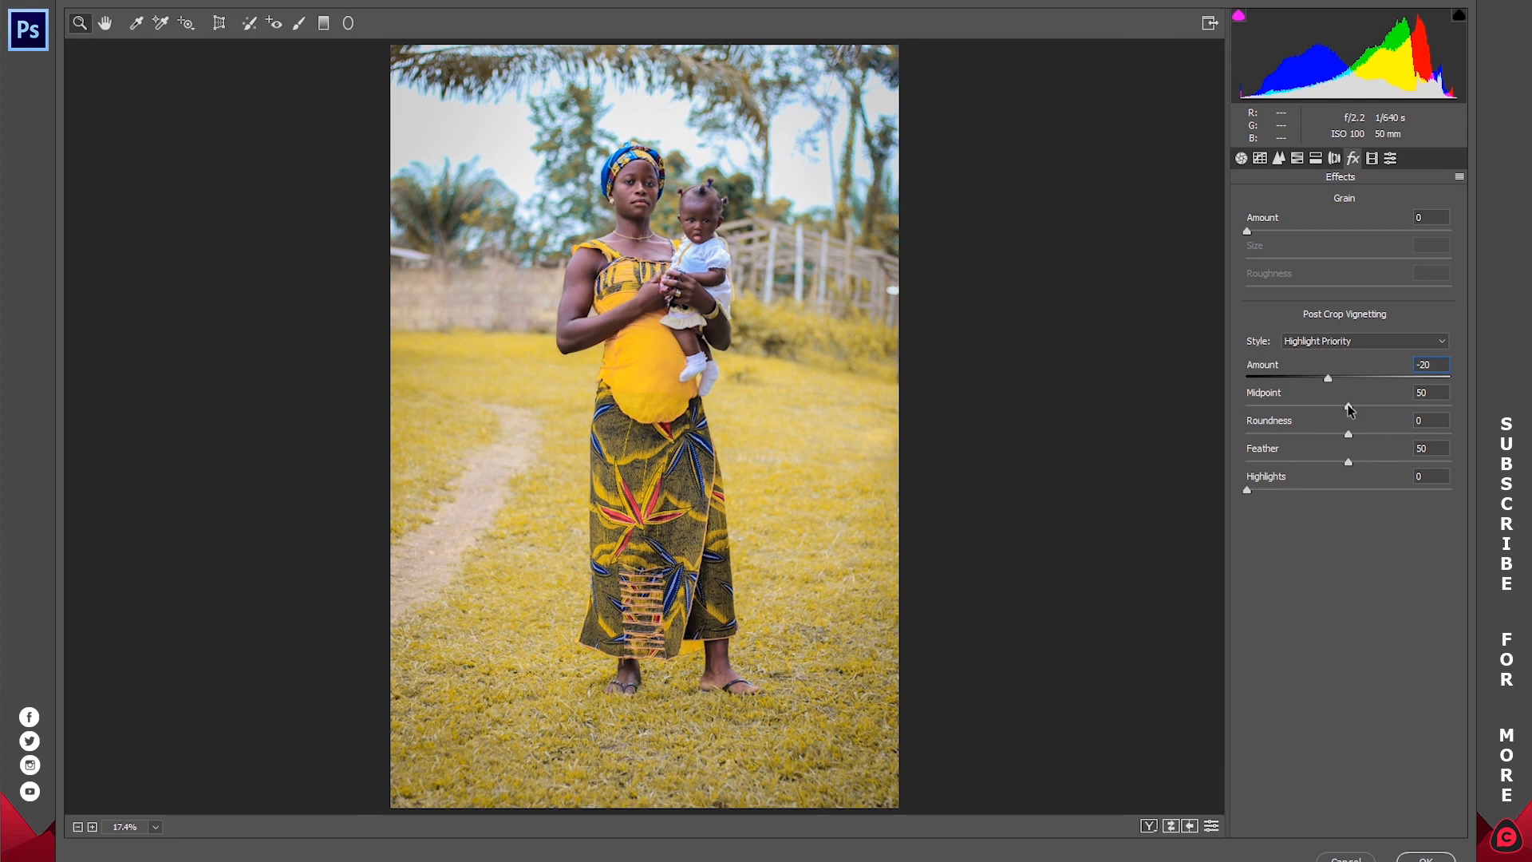
- Soften the vignette with Midpoint 0, Roundness +100 and Feather 100, and set its Amount to -10
{"action": "left_click_drag", "start_coordinate": [1349, 410], "coordinate": [1208, 411]}
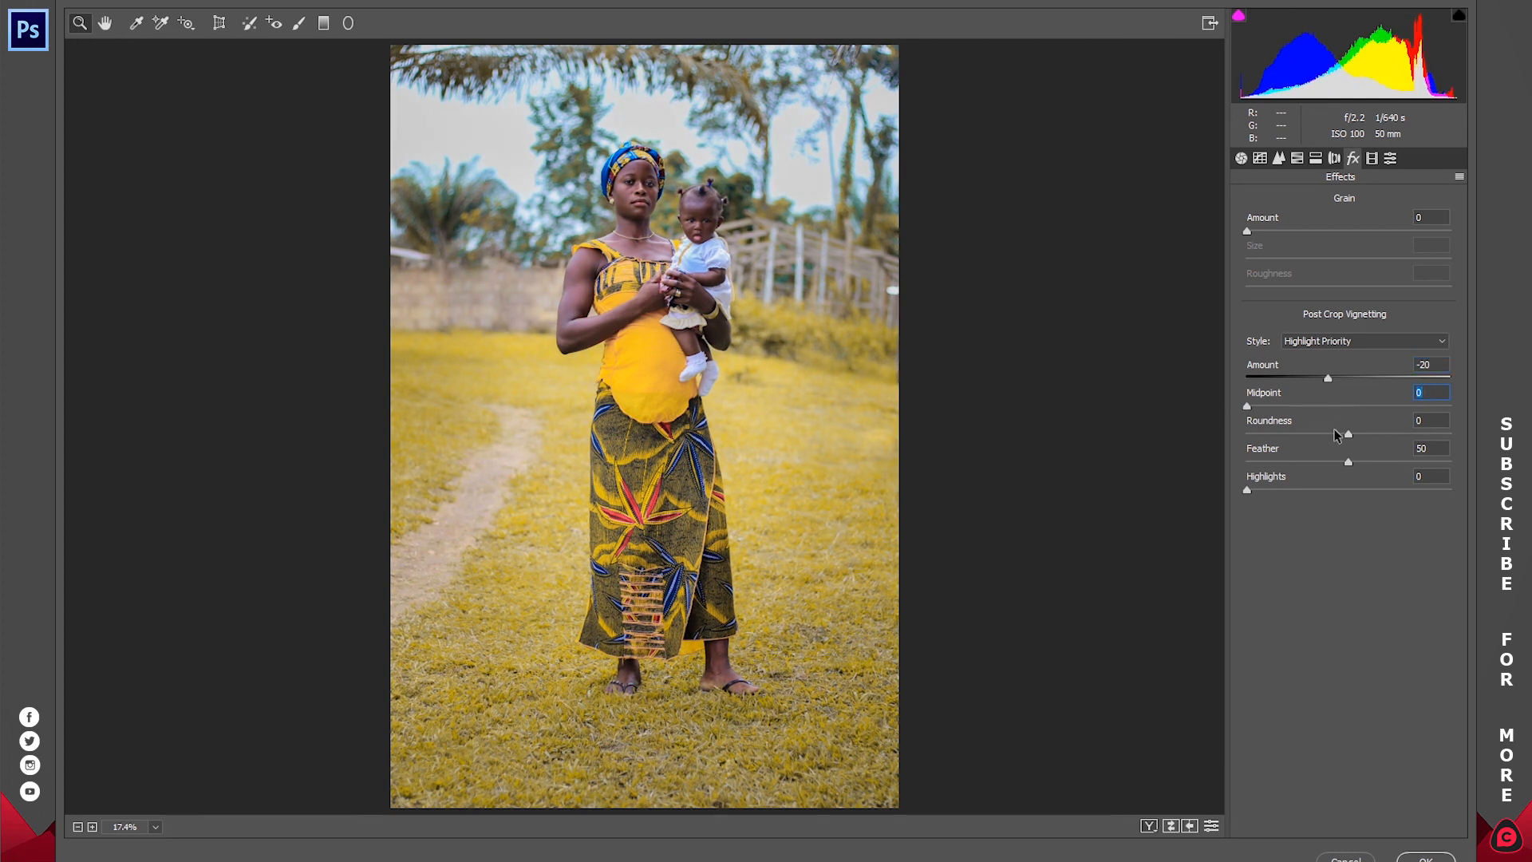
{"action": "left_click_drag", "start_coordinate": [1349, 437], "coordinate": [1459, 436]}
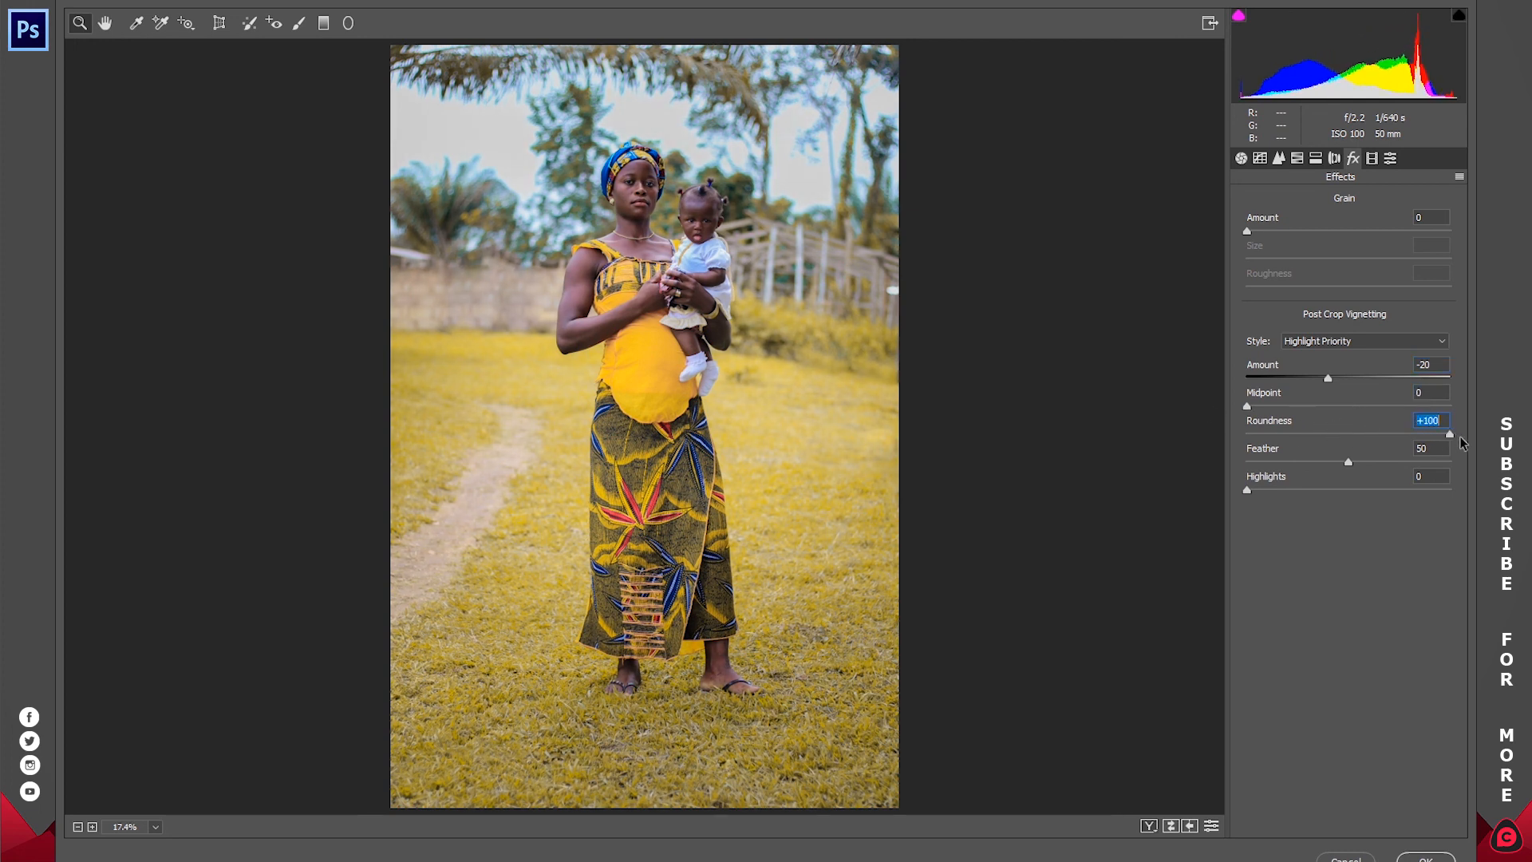
{"action": "left_click_drag", "start_coordinate": [1349, 463], "coordinate": [1476, 467]}
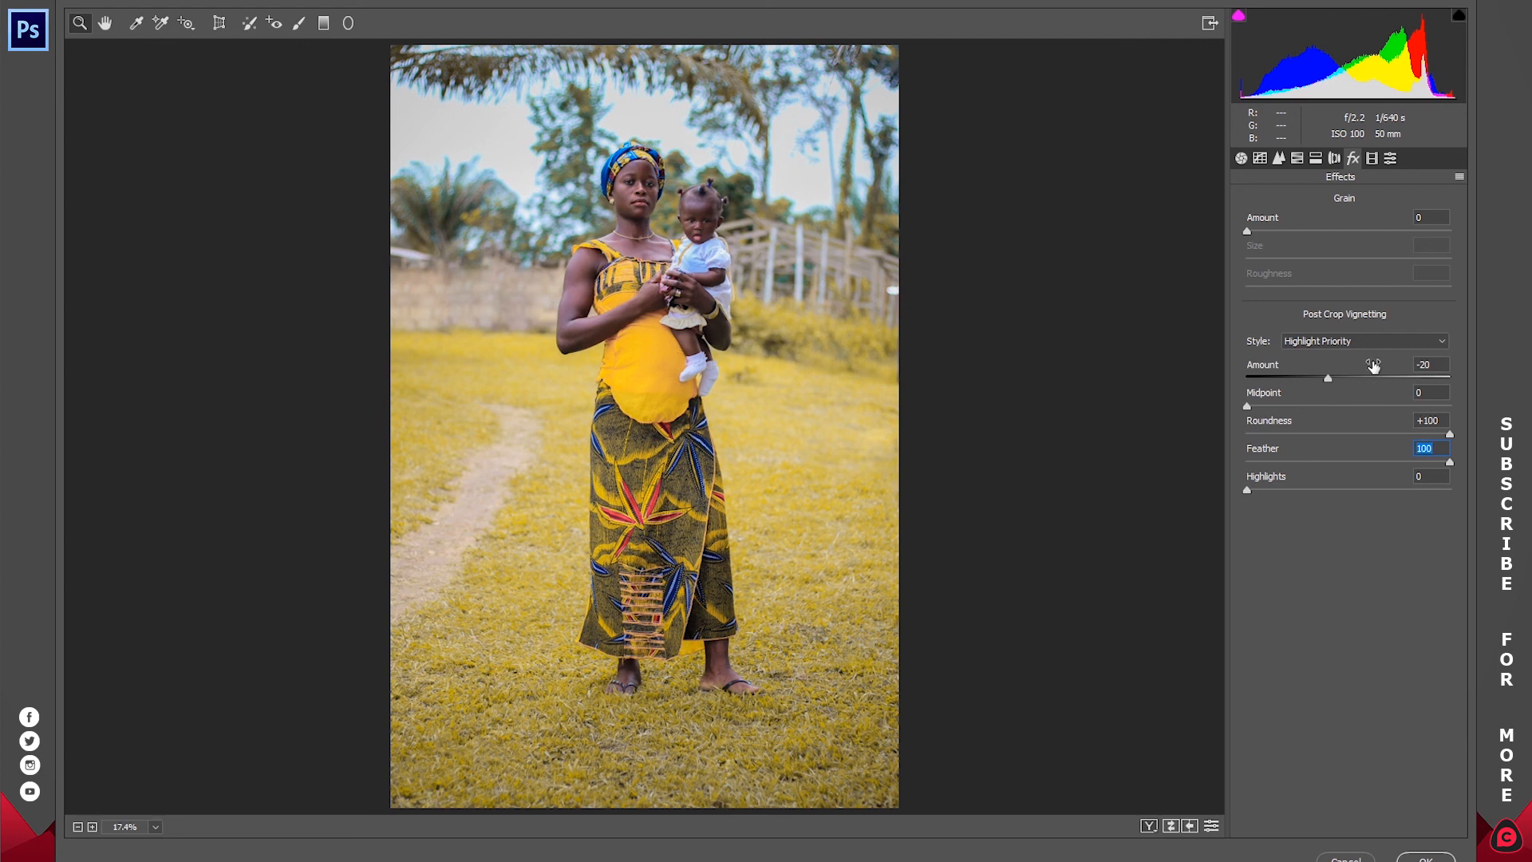
{"action": "left_click_drag", "start_coordinate": [1330, 379], "coordinate": [1339, 382]}
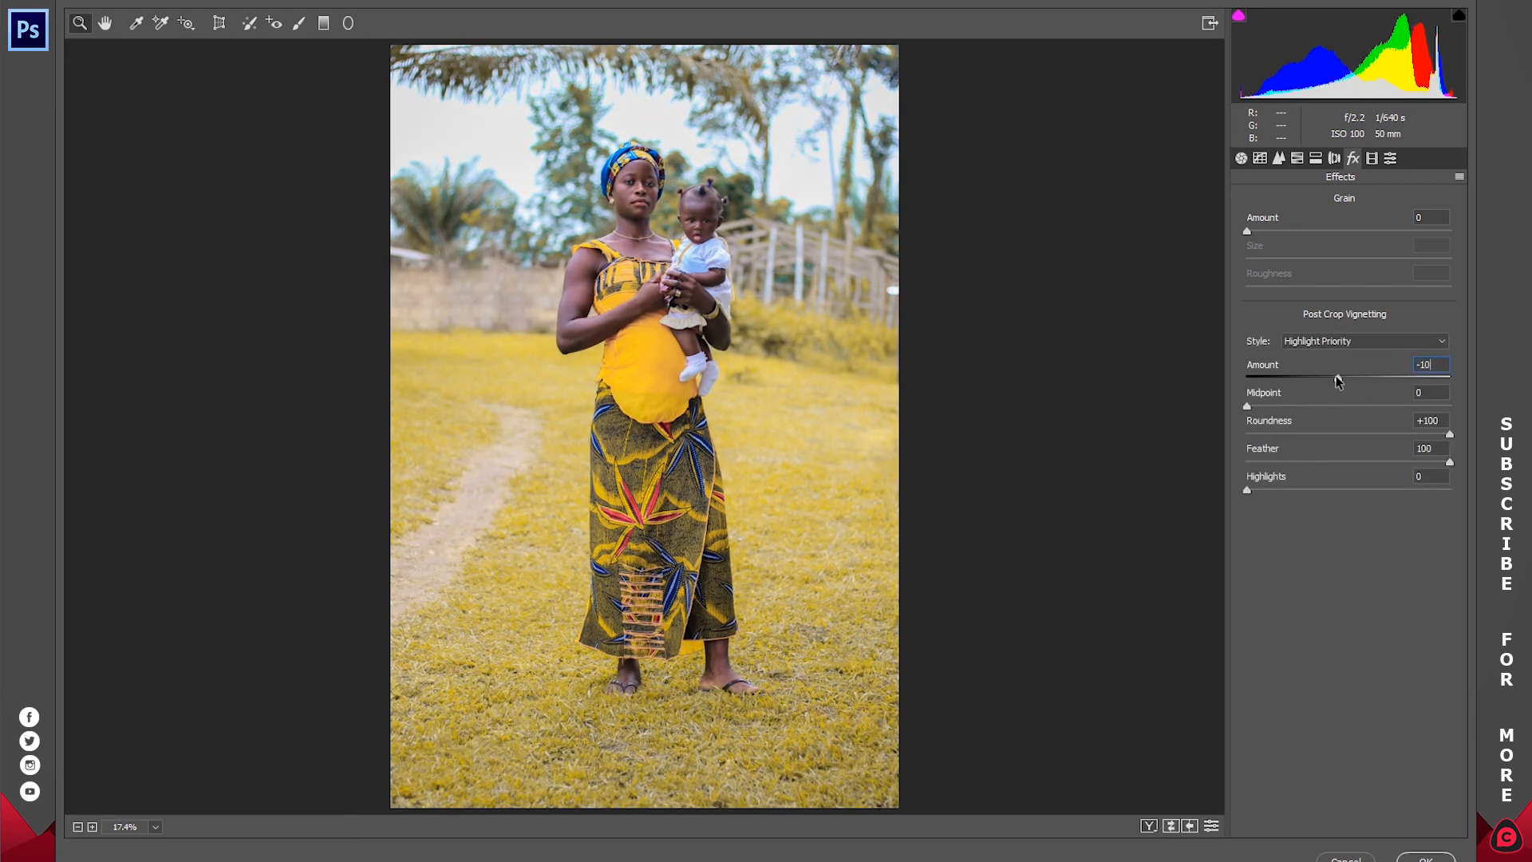
- Check the vignette style options, keep Highlight Priority, and compare the photo before and after side by side
{"action": "left_click", "coordinate": [1313, 341]}
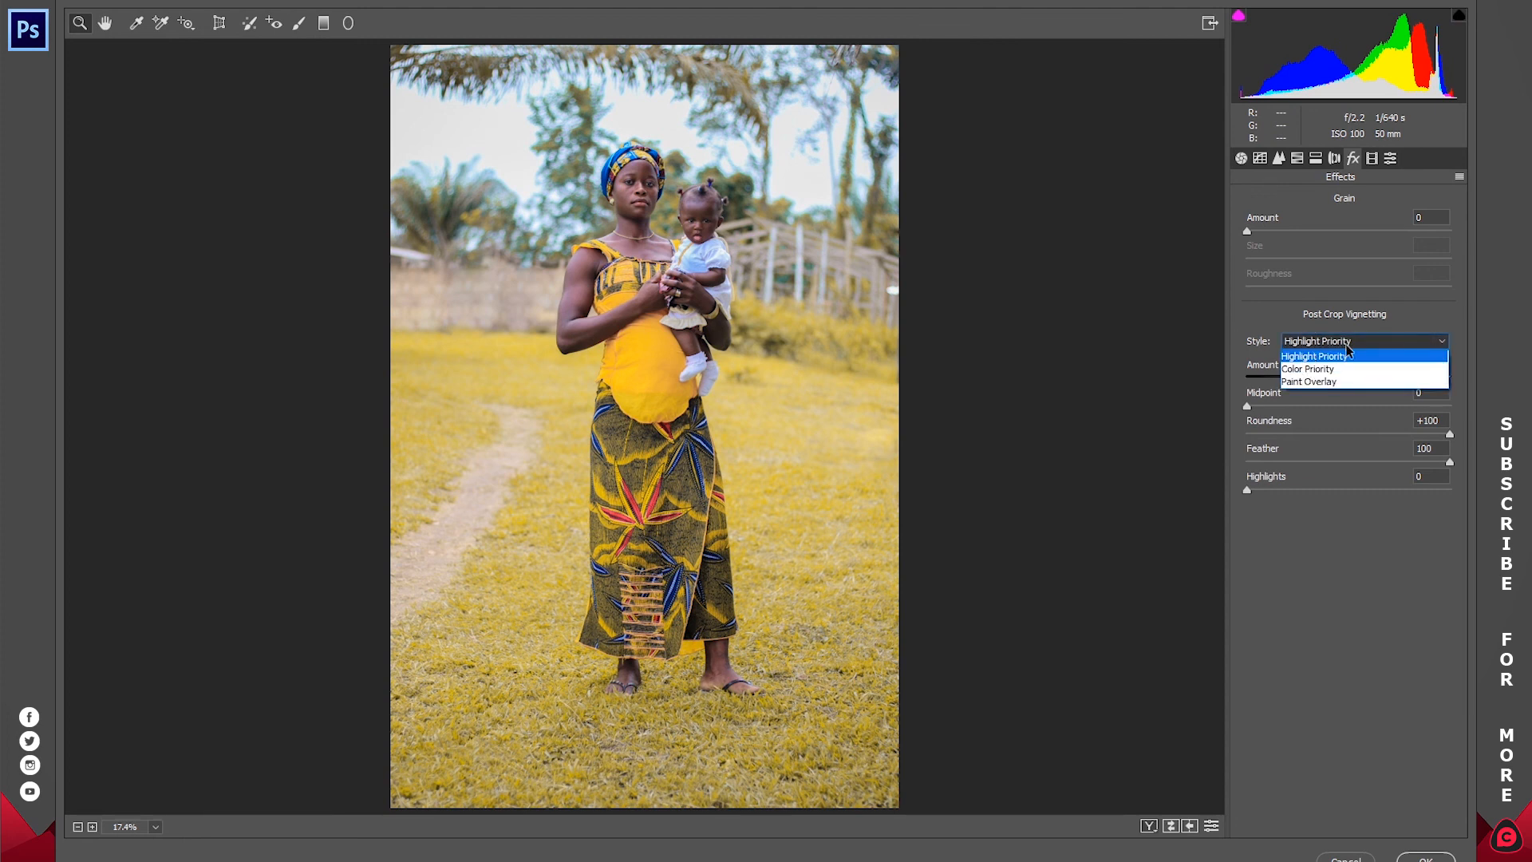
{"action": "left_click", "coordinate": [1347, 353]}
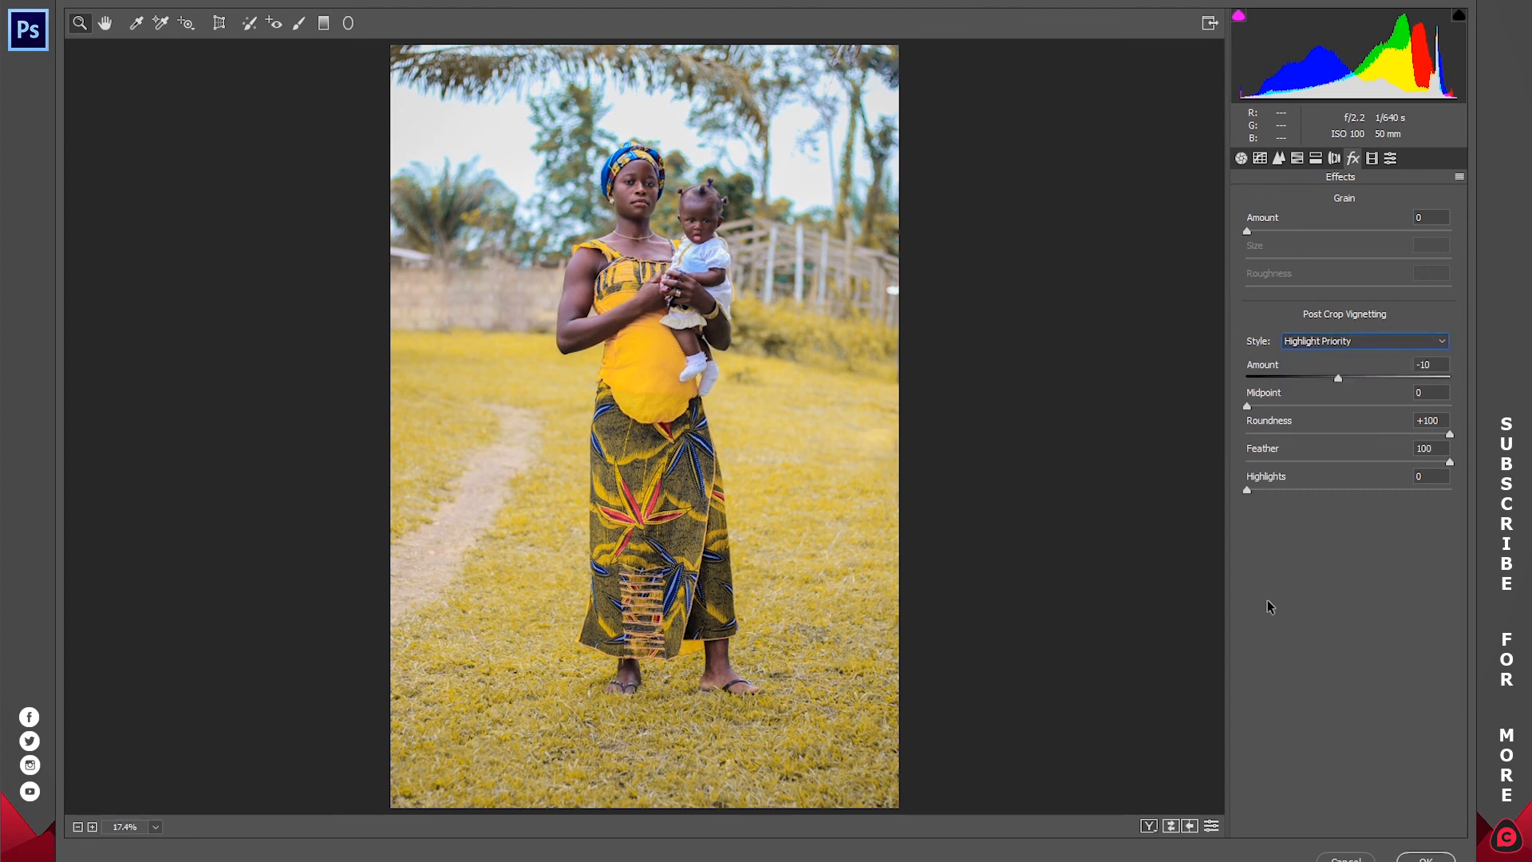
{"action": "left_click", "coordinate": [1149, 826]}
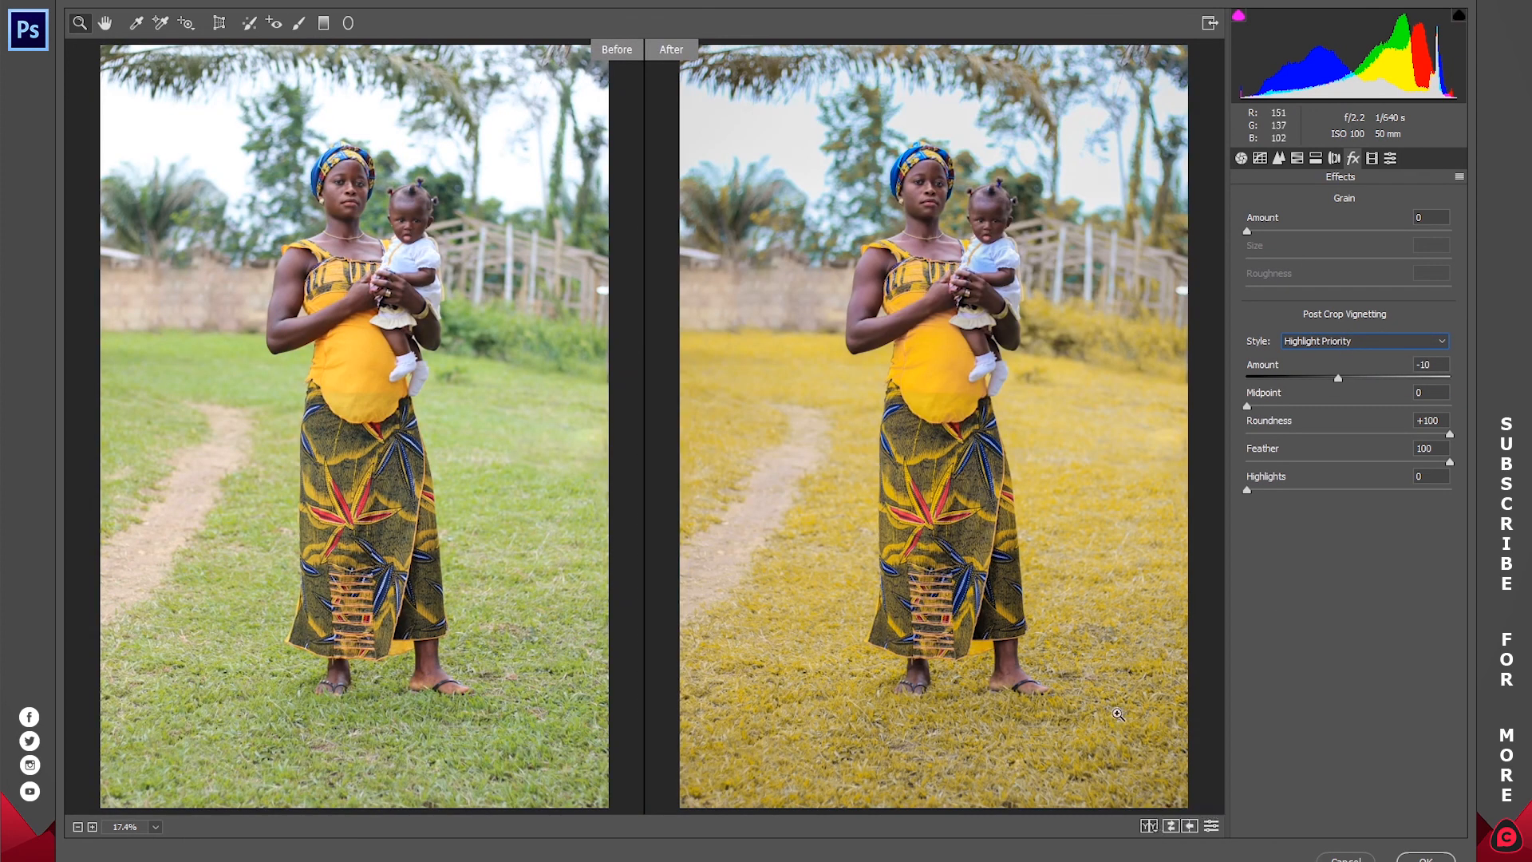